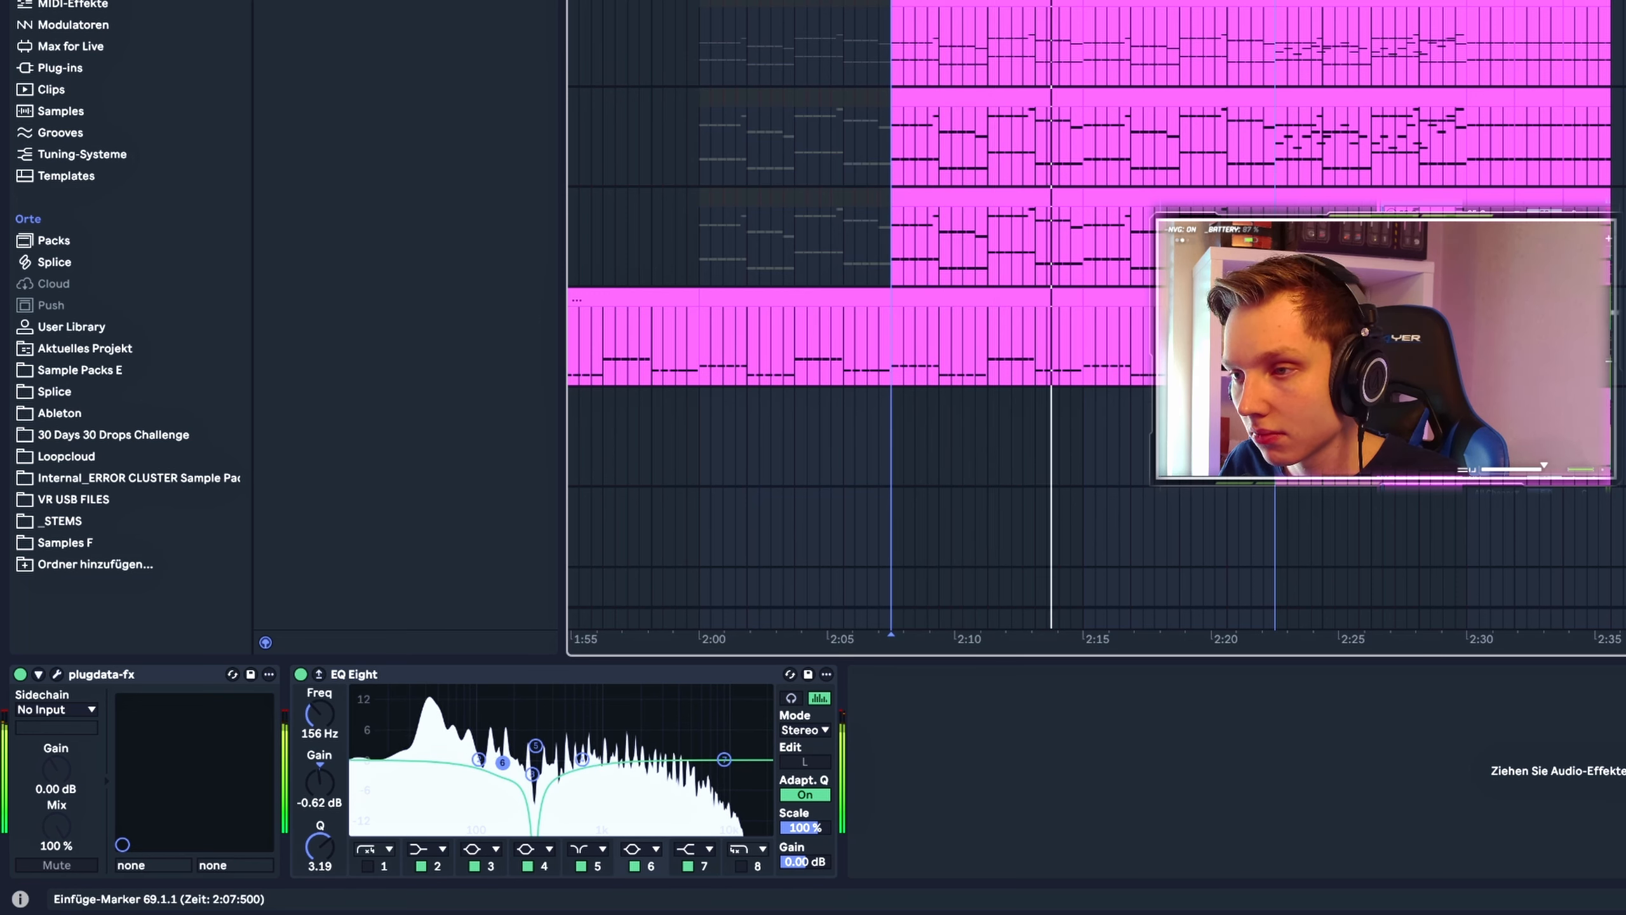
Stop playback and bounce the pink group's section from 69.1.1 to 77.1.1 to a new audio track
{"action": "key", "text": "space"}
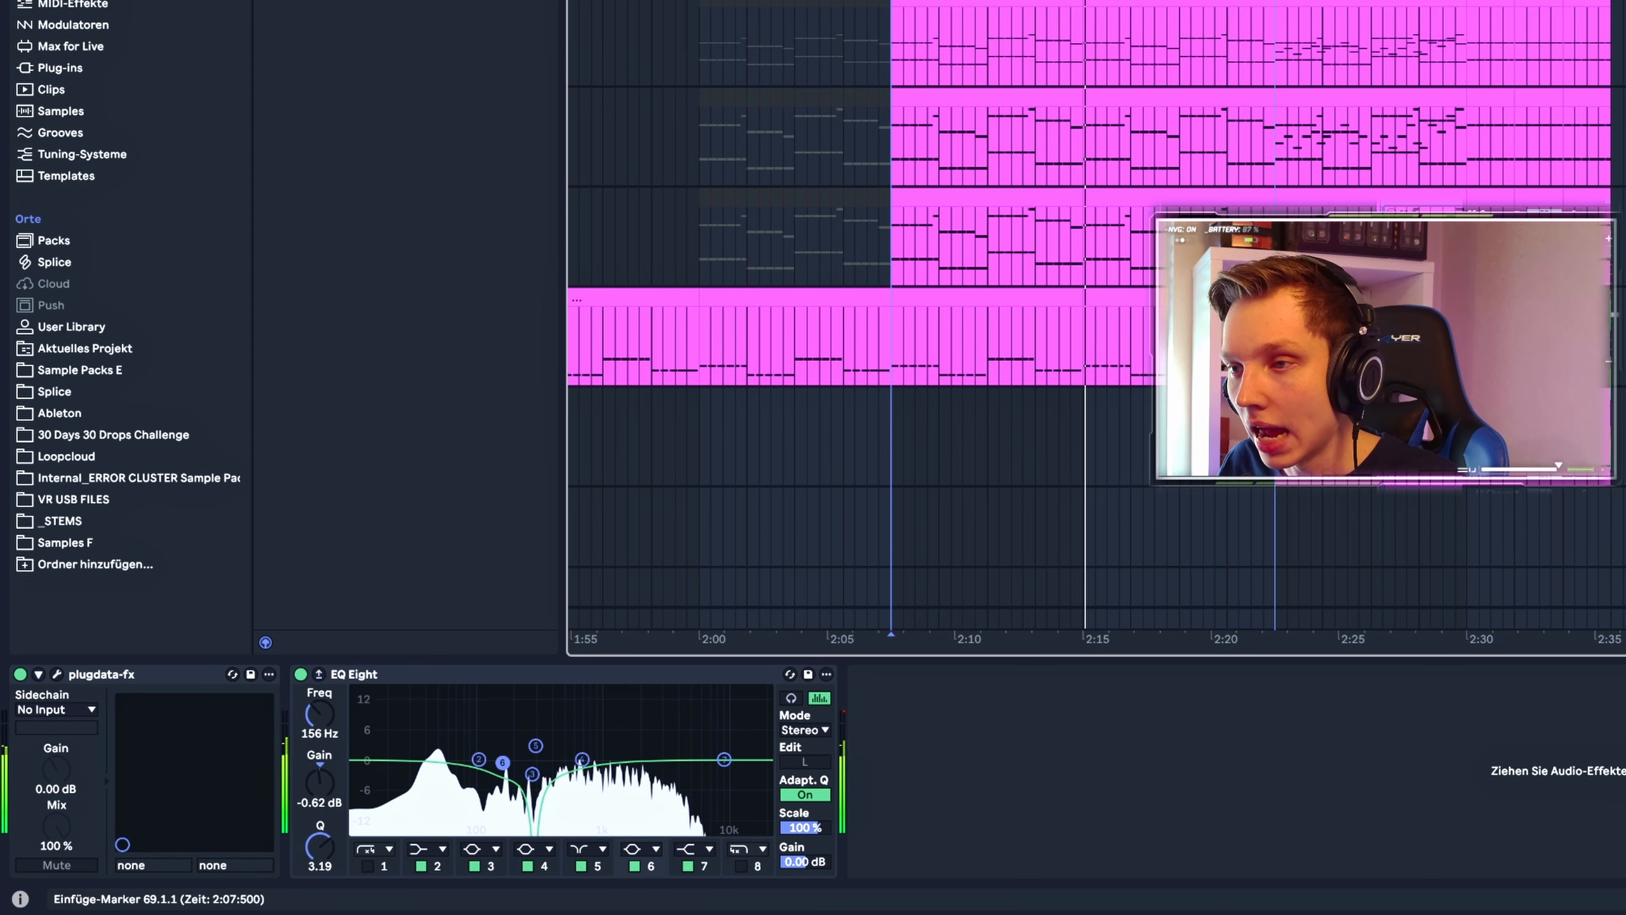
{"action": "left_click_drag", "start_coordinate": [892, 48], "coordinate": [1085, 265]}
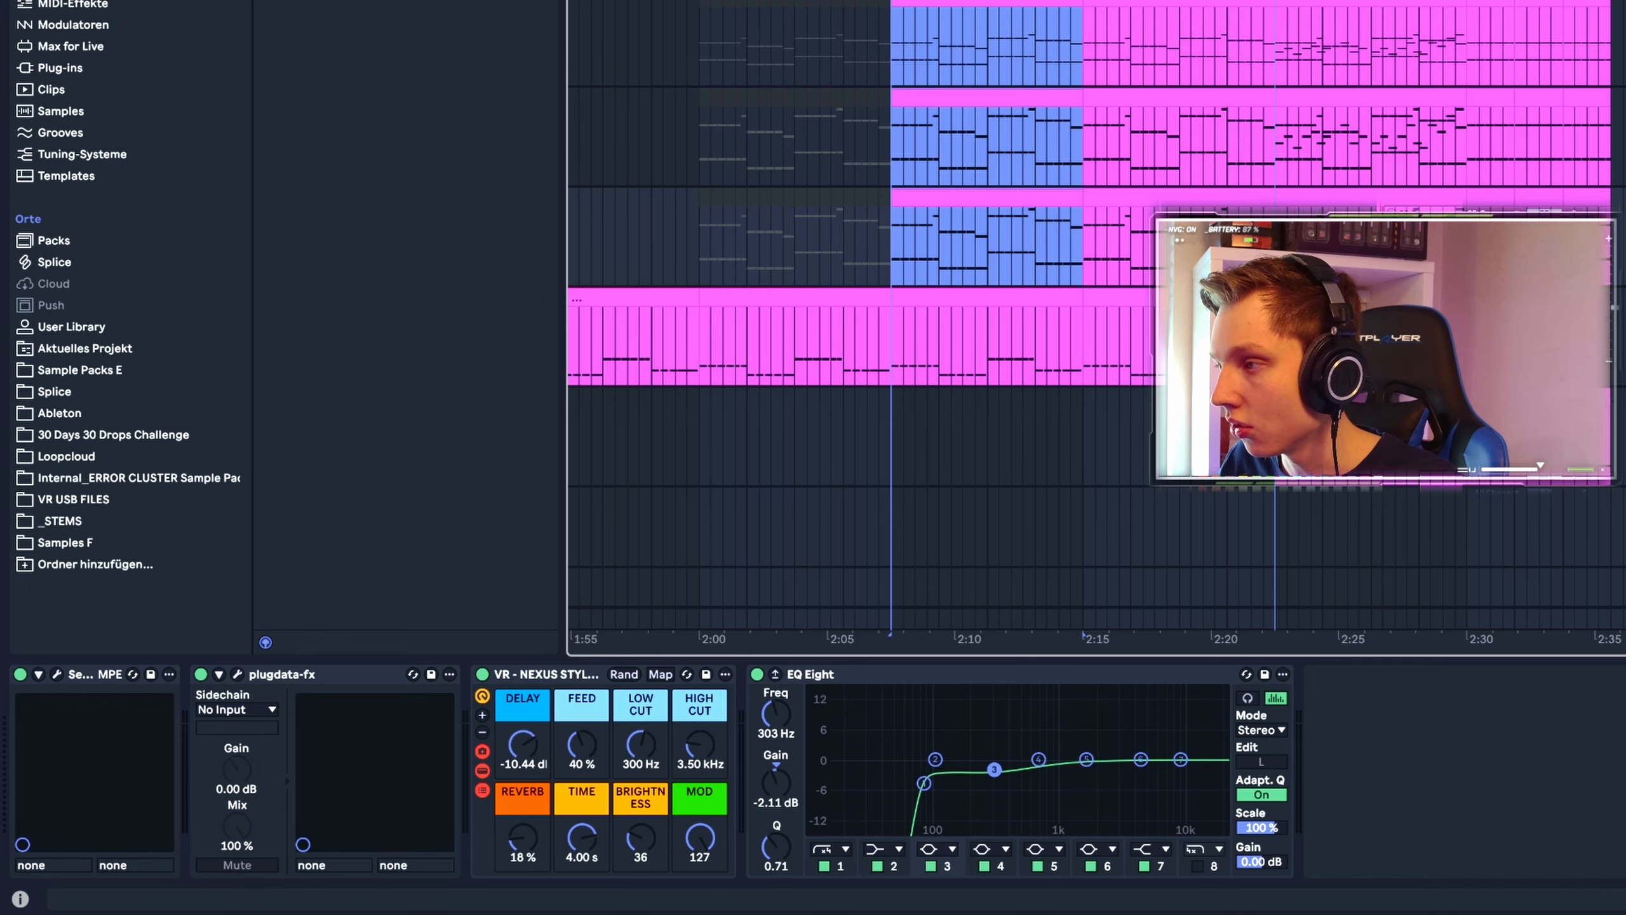
{"action": "left_click", "coordinate": [986, 1]}
{"action": "key", "text": "ctrl+b"}
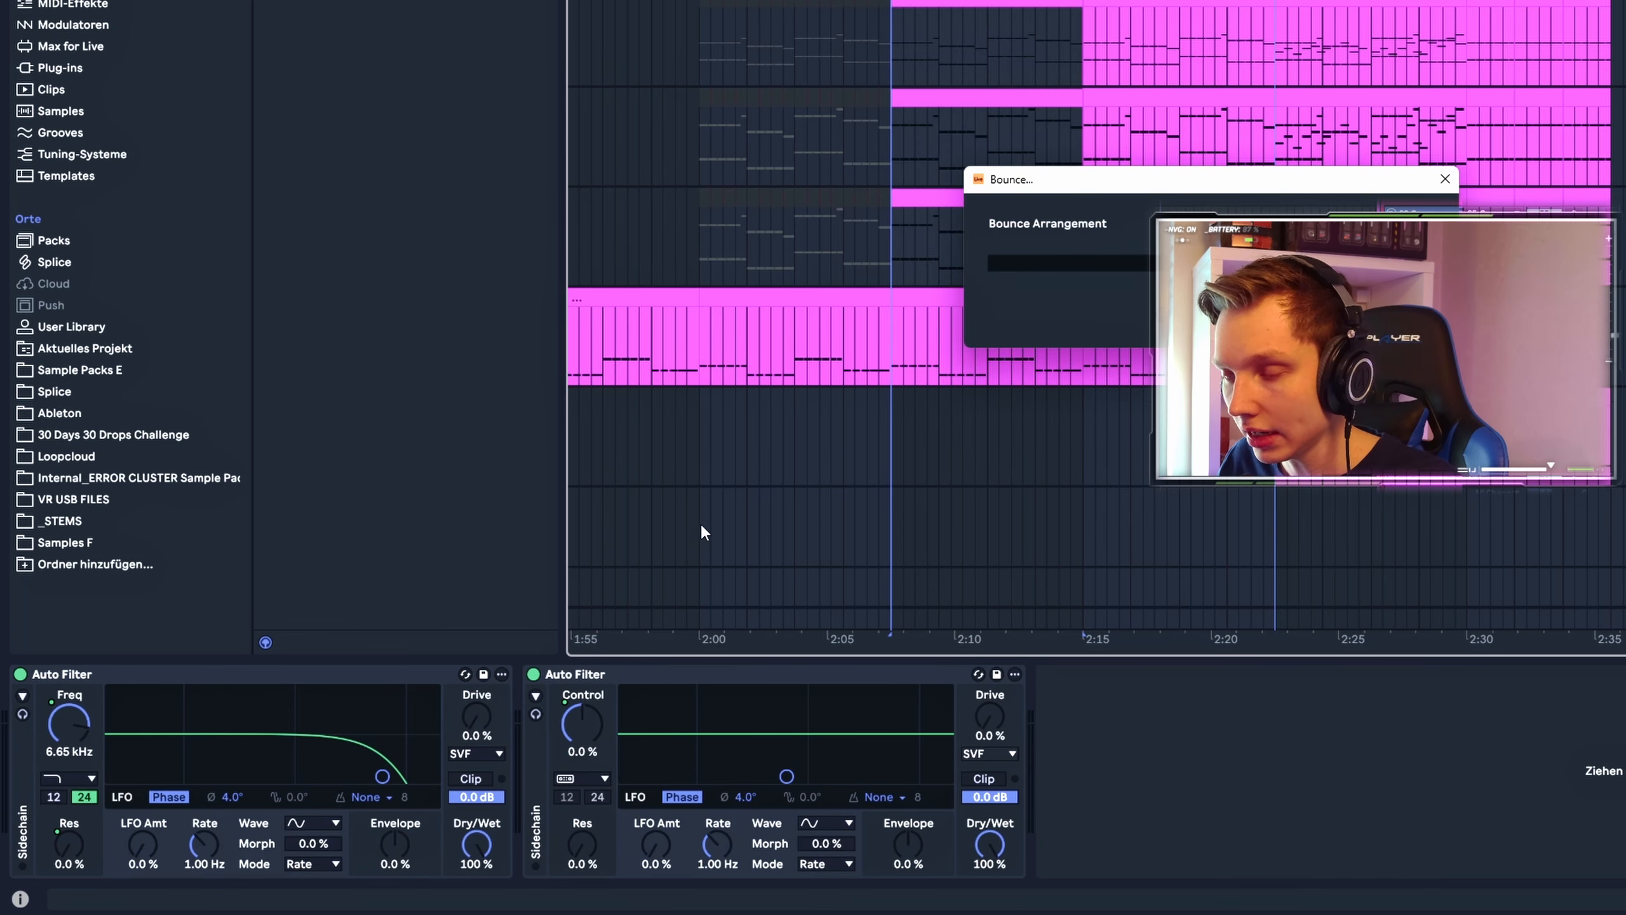
{"action": "scroll", "coordinate": [1068, 94], "scroll_direction": "right", "scroll_amount": 1}
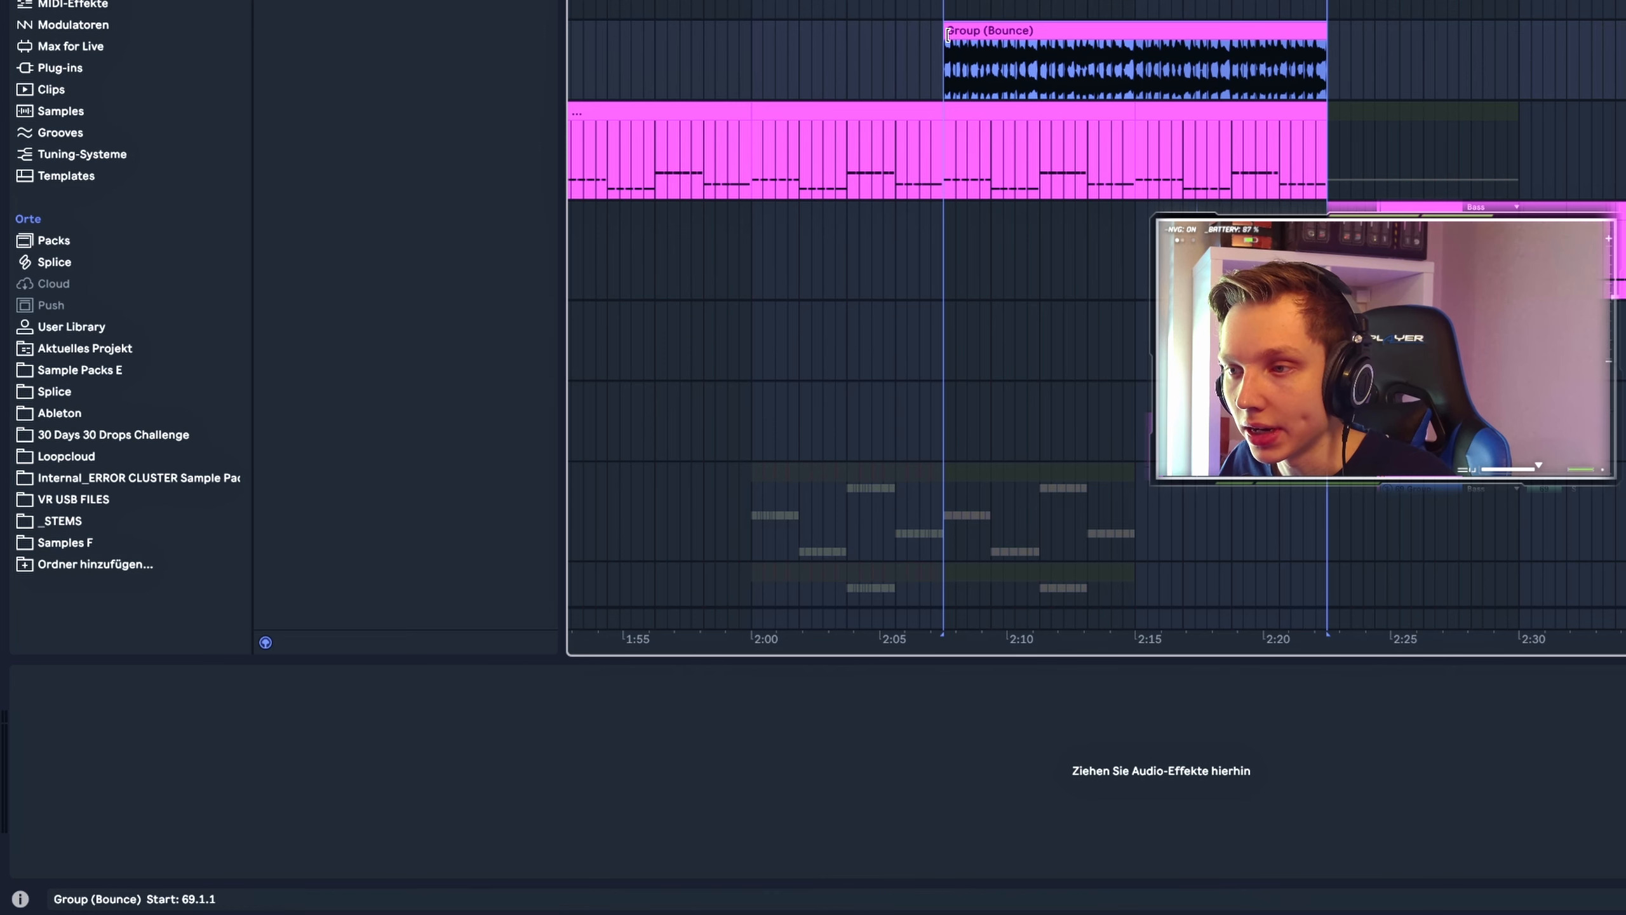
{"action": "scroll", "coordinate": [1123, 40], "scroll_direction": "left", "scroll_amount": 2}
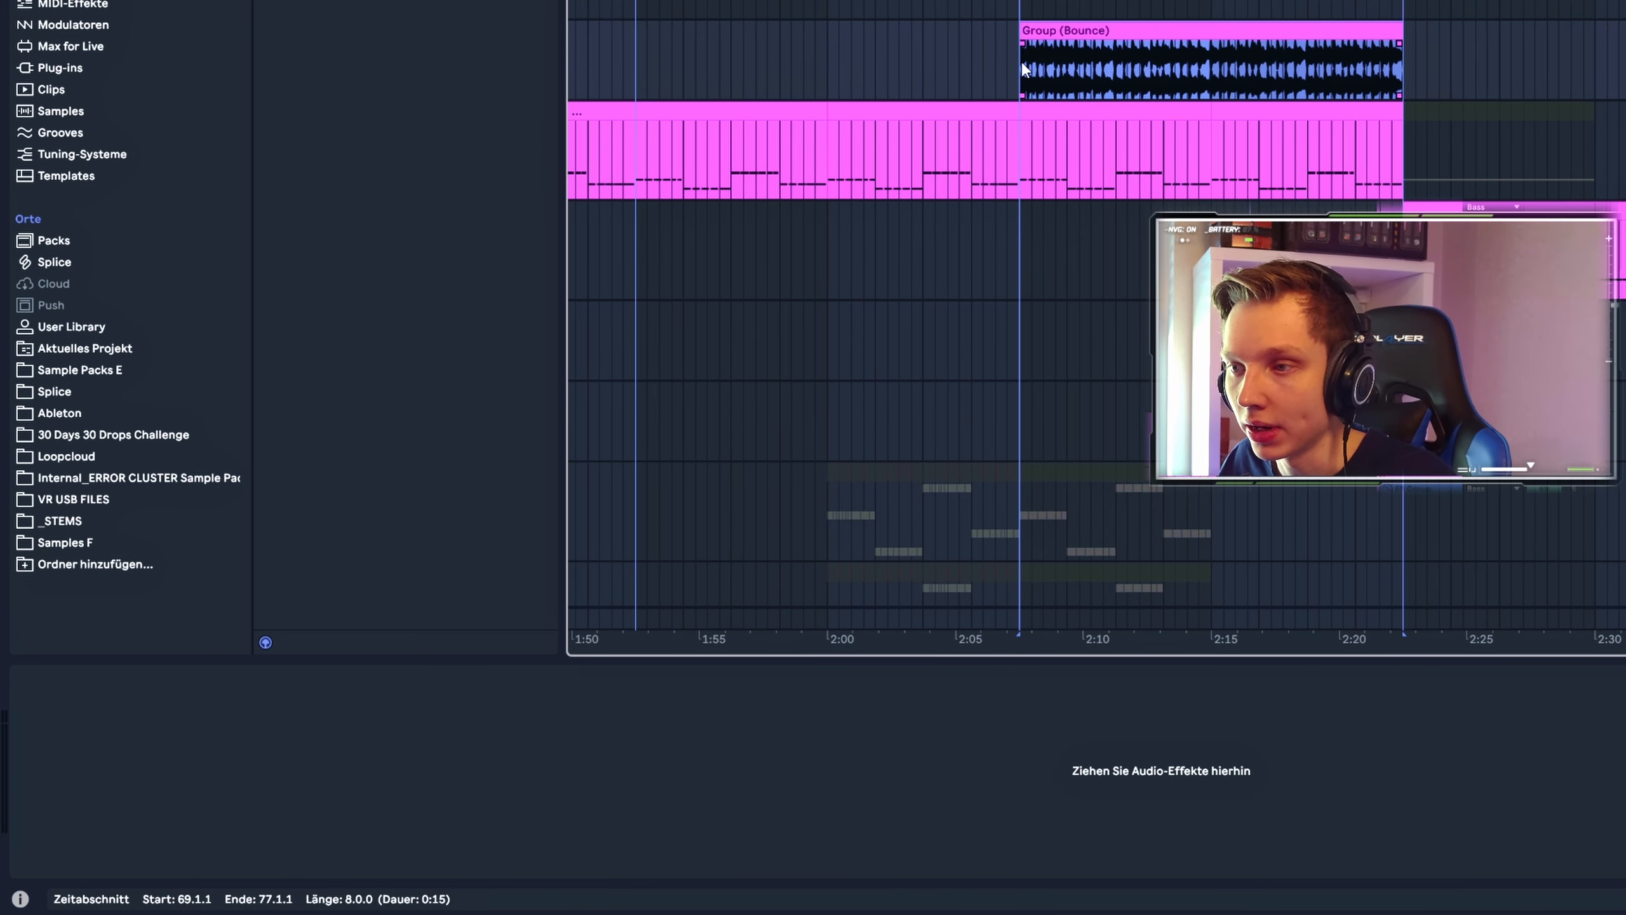
Audition the bounced group clip from 69.1.1 and play it again with the track holding plugdata-fx and EQ Eight selected
{"action": "left_click_drag", "start_coordinate": [1023, 70], "coordinate": [1388, 69]}
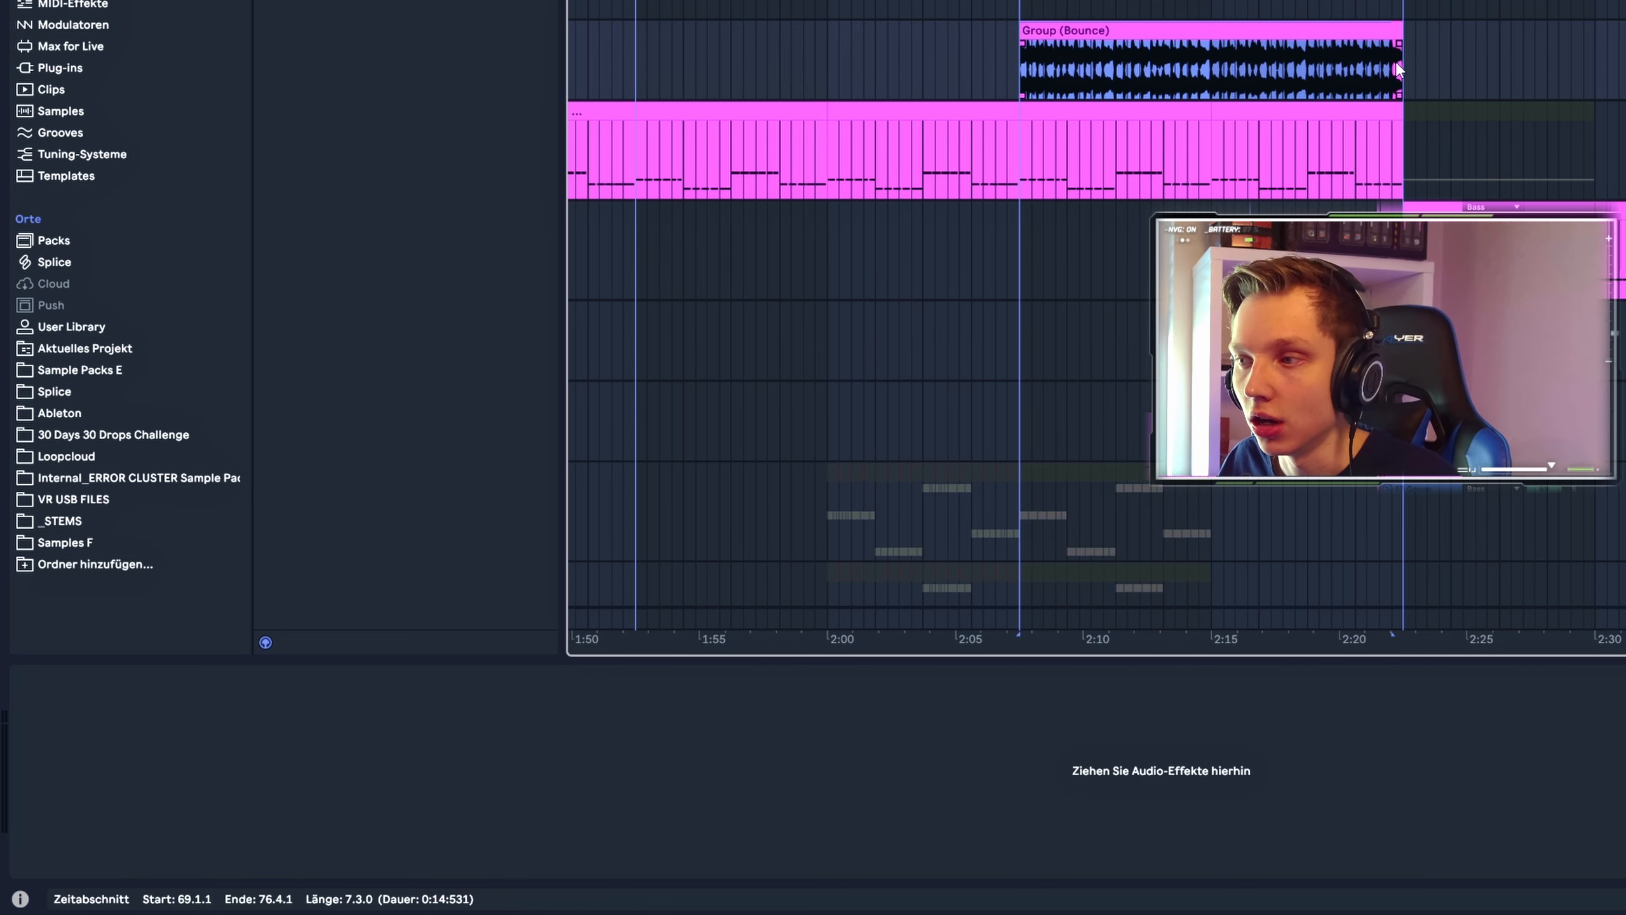
{"action": "left_click", "coordinate": [1620, 61]}
{"action": "key", "text": "space"}
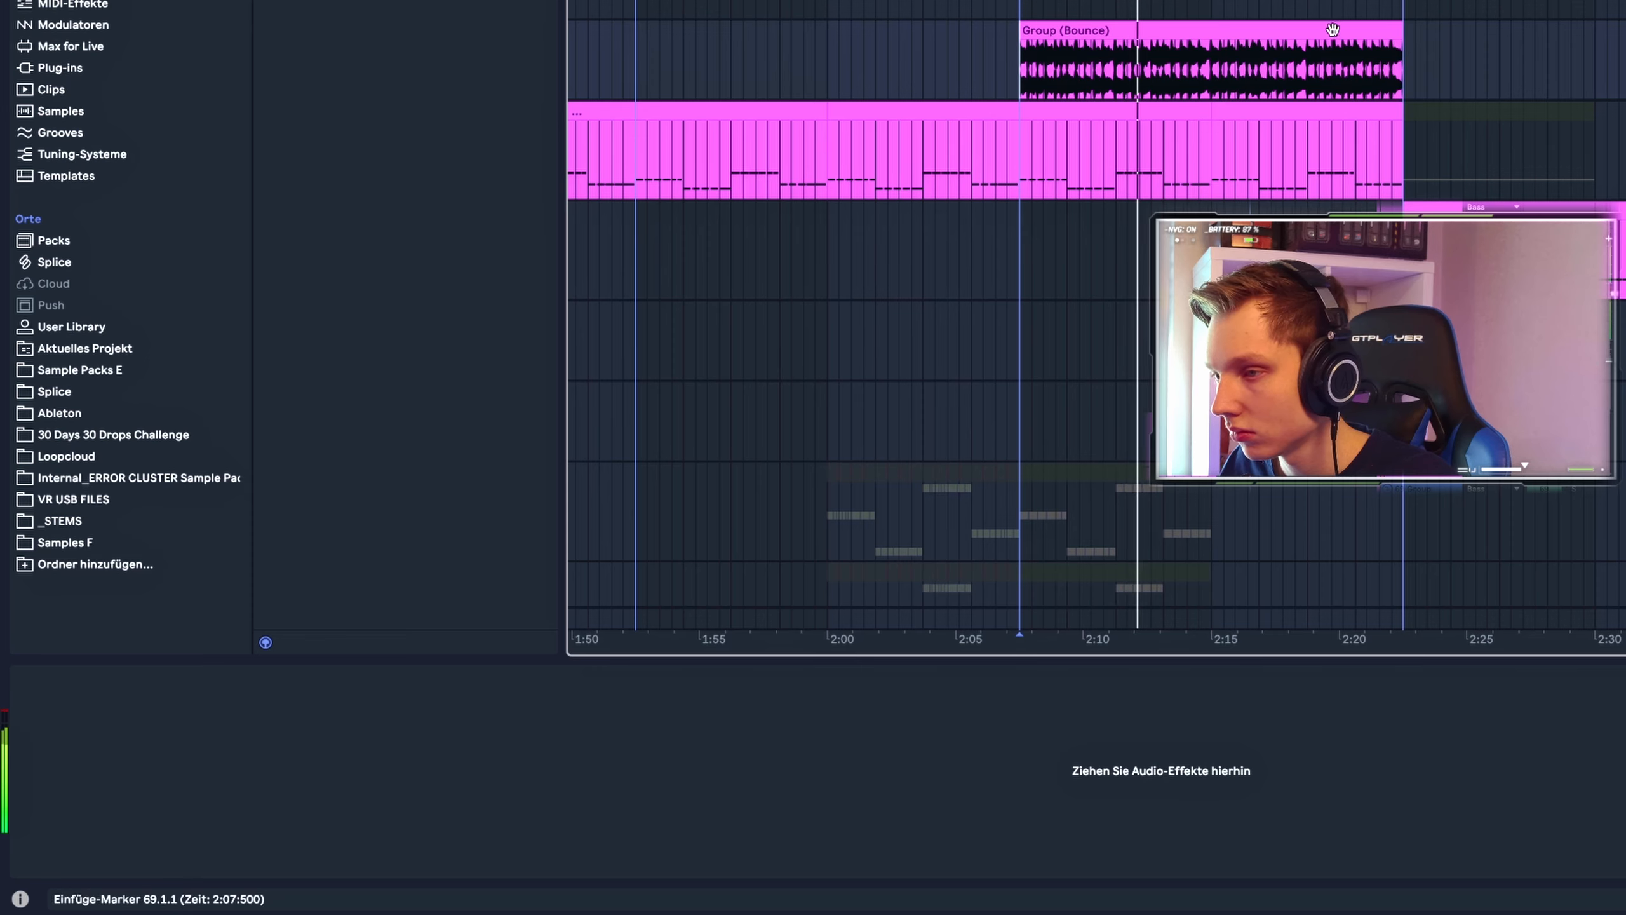
{"action": "key", "text": "space"}
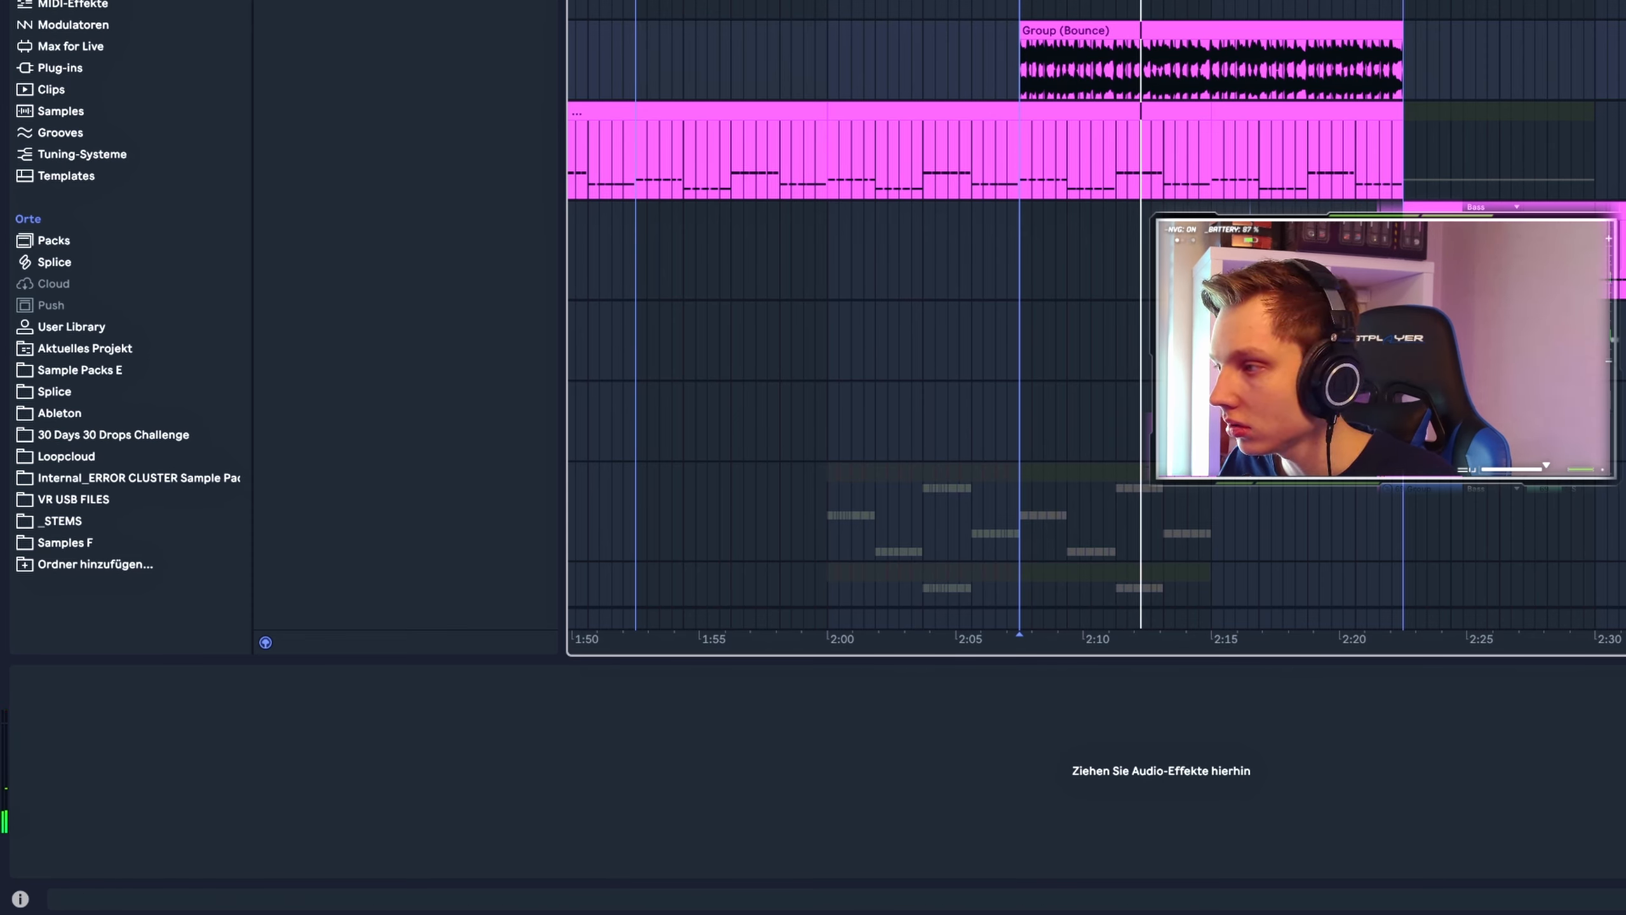
{"action": "key", "text": "Up"}
{"action": "key", "text": "space"}
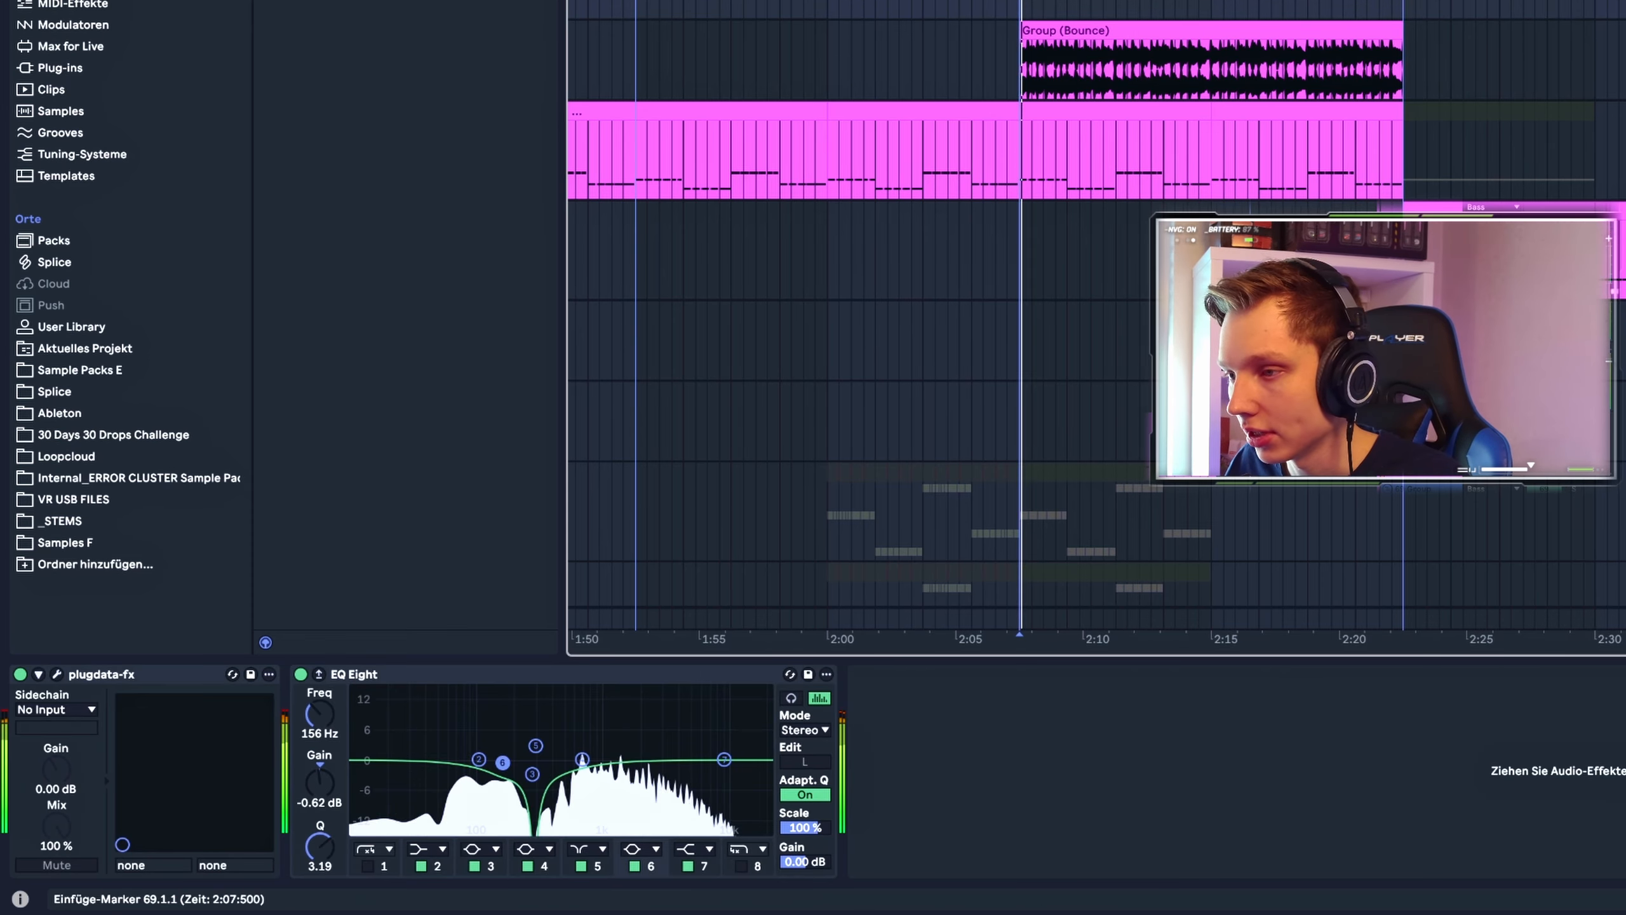
{"action": "left_click", "coordinate": [1121, 113]}
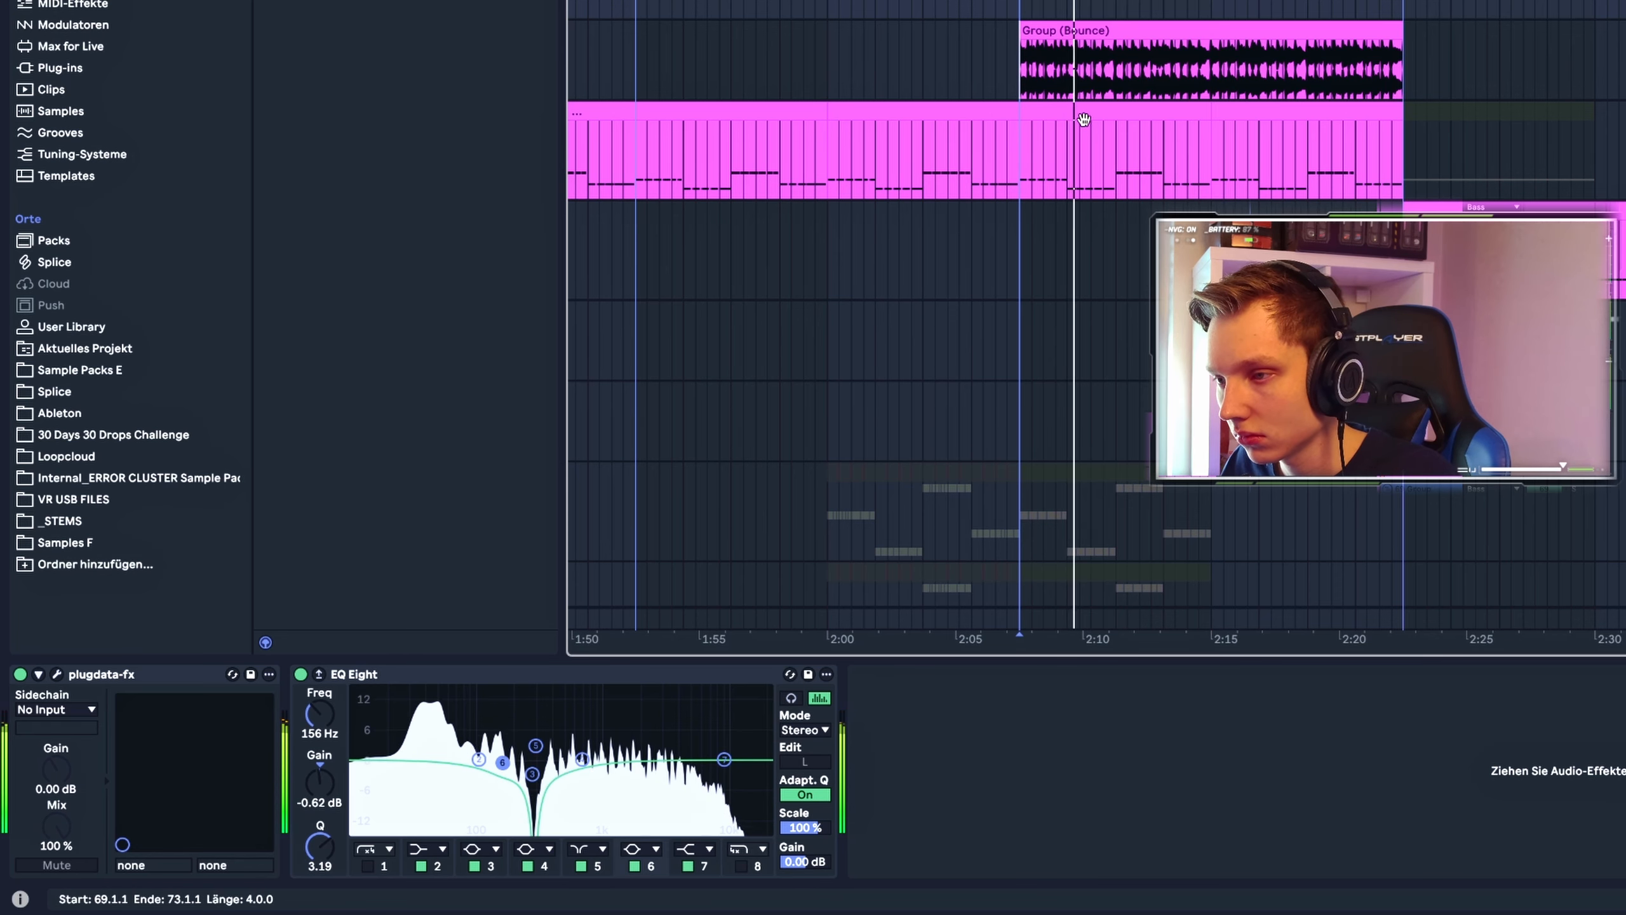
{"action": "key", "text": "space"}
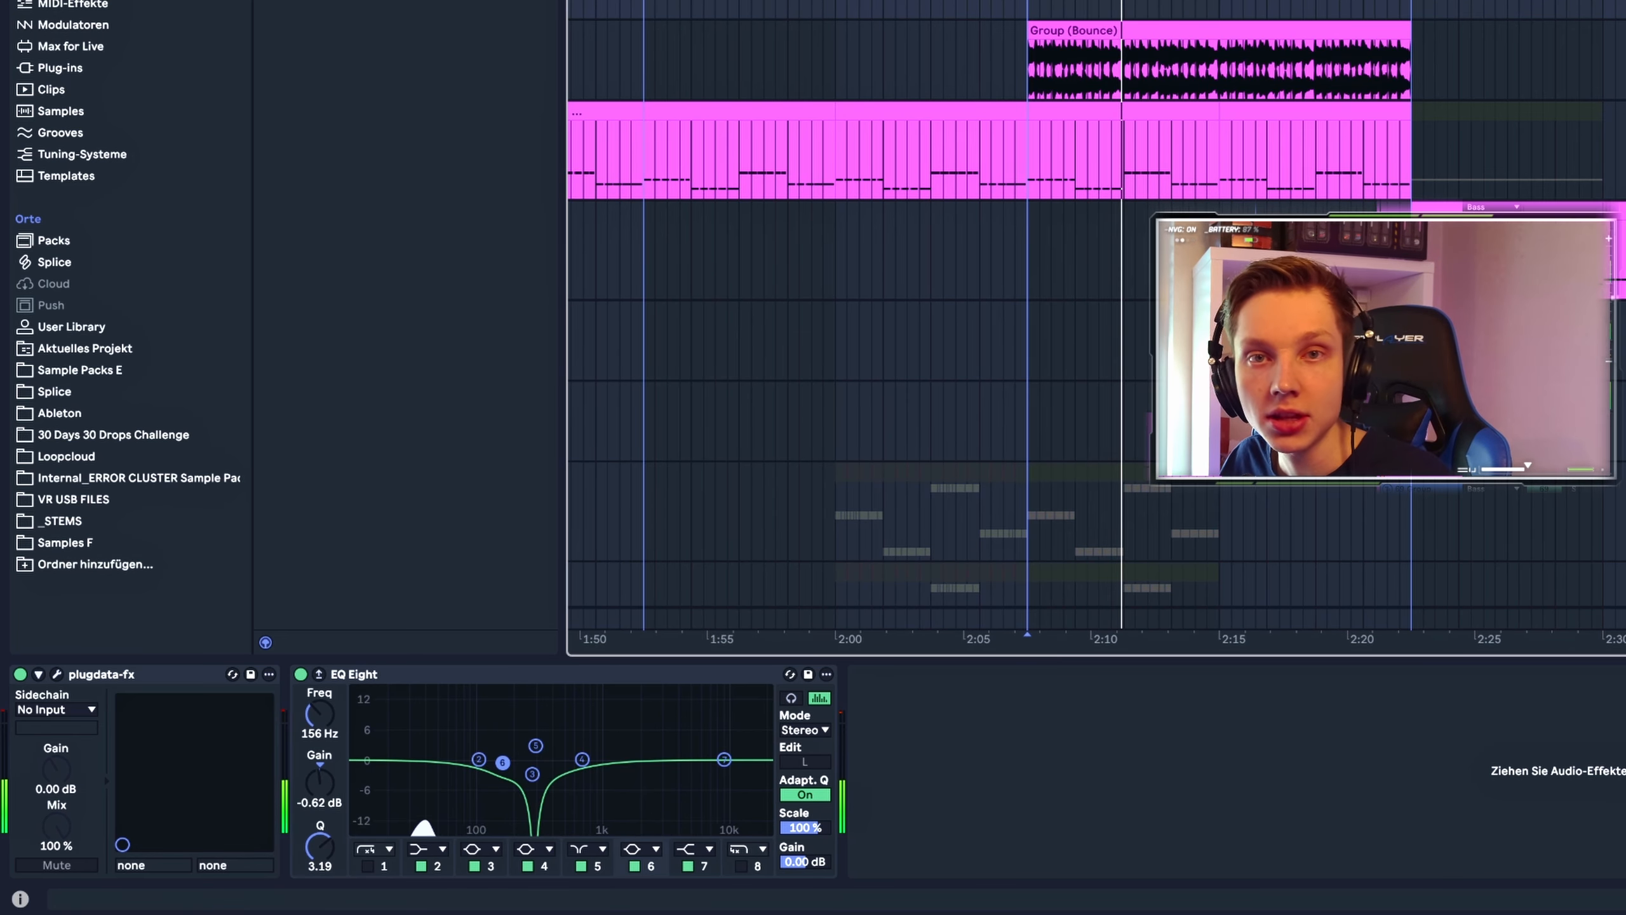
Add Auto Pan-Tremolo, the older AUTO PAN and a second EQ Eight to the end of the track's device chain
{"action": "key", "text": "ctrl+f"}
{"action": "type", "text": "auto"}
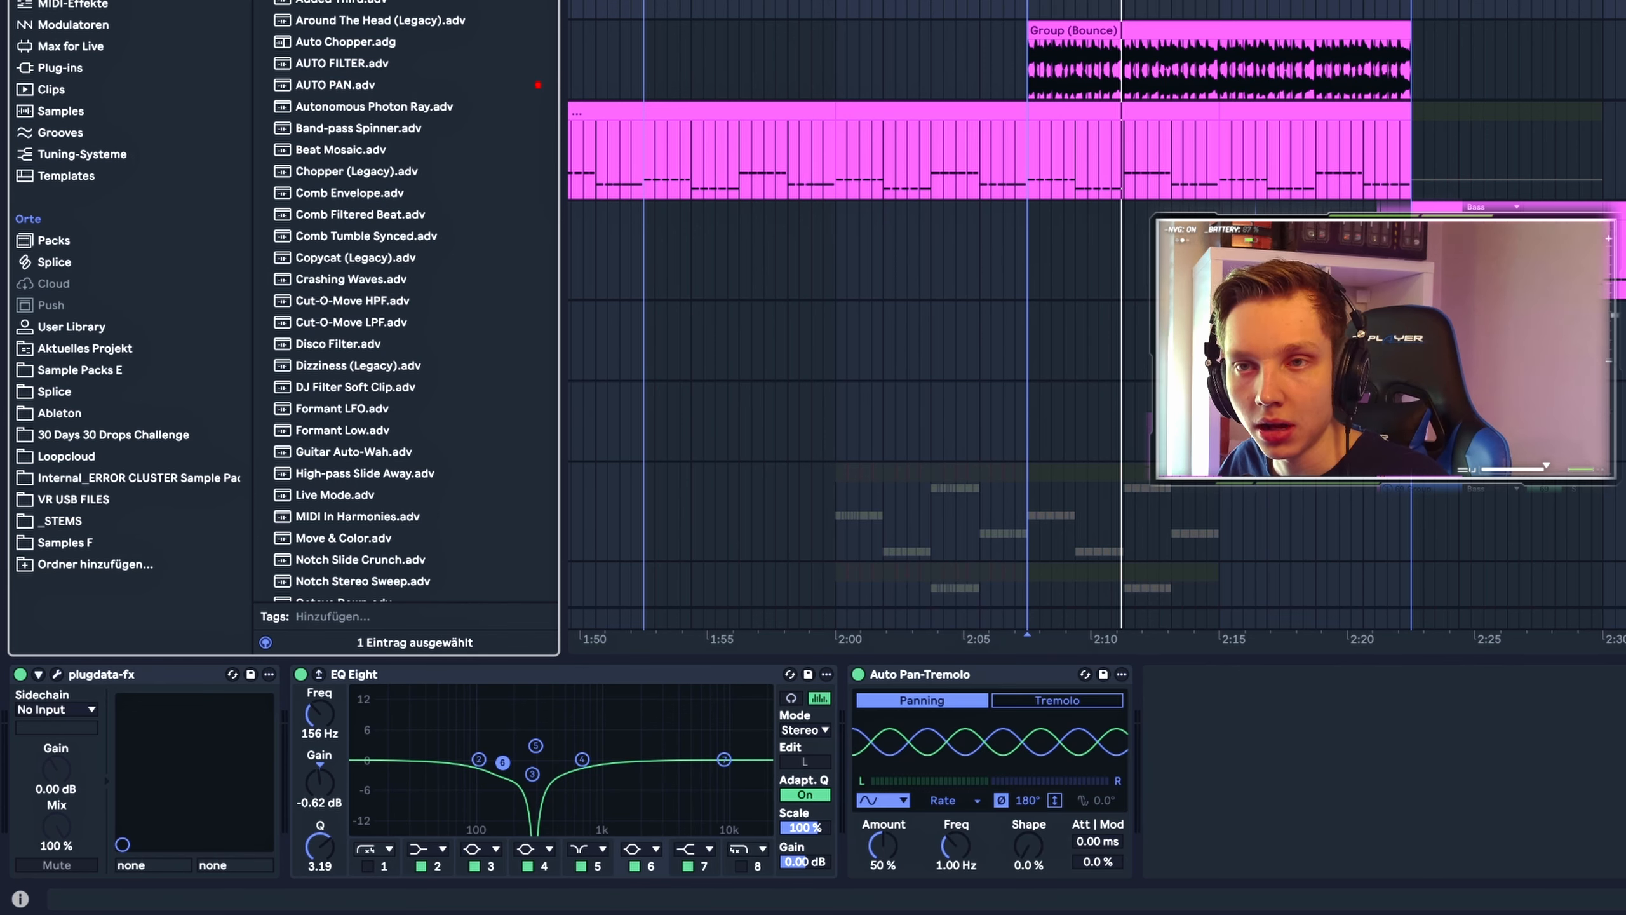
{"action": "key", "text": "ctrl+f"}
{"action": "type", "text": "eq"}
{"action": "key", "text": "Return"}
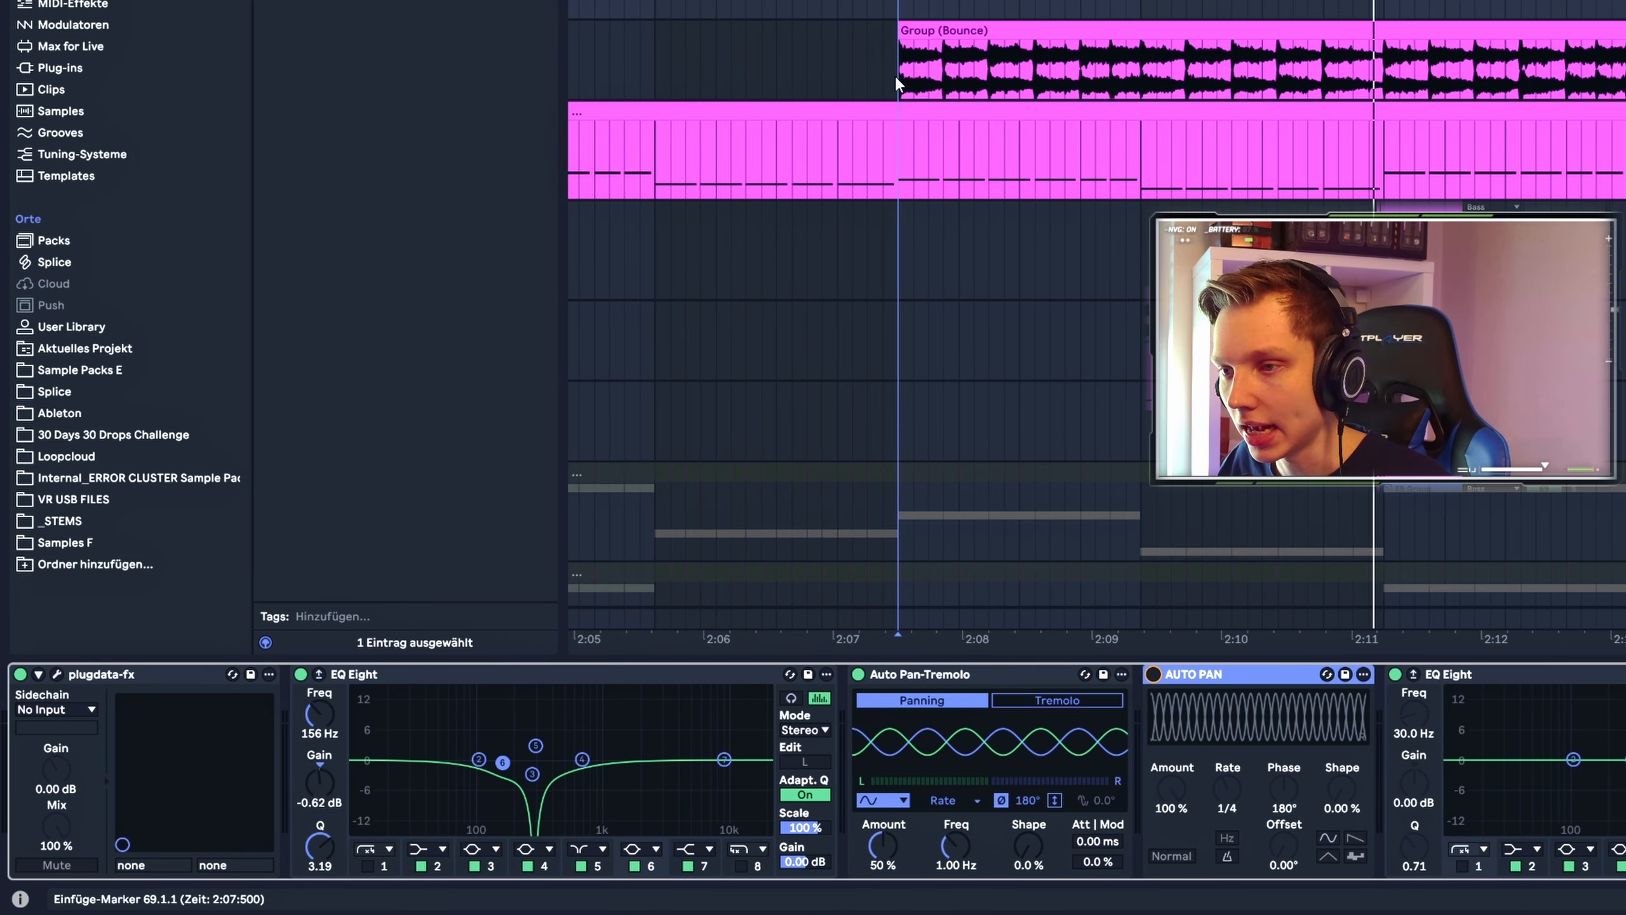
Play the section from the bounced clip's start and raise the Auto Pan-Tremolo Amount to 100%
{"action": "scroll", "coordinate": [894, 73], "scroll_direction": "down", "scroll_amount": 3}
{"action": "left_click", "coordinate": [895, 73]}
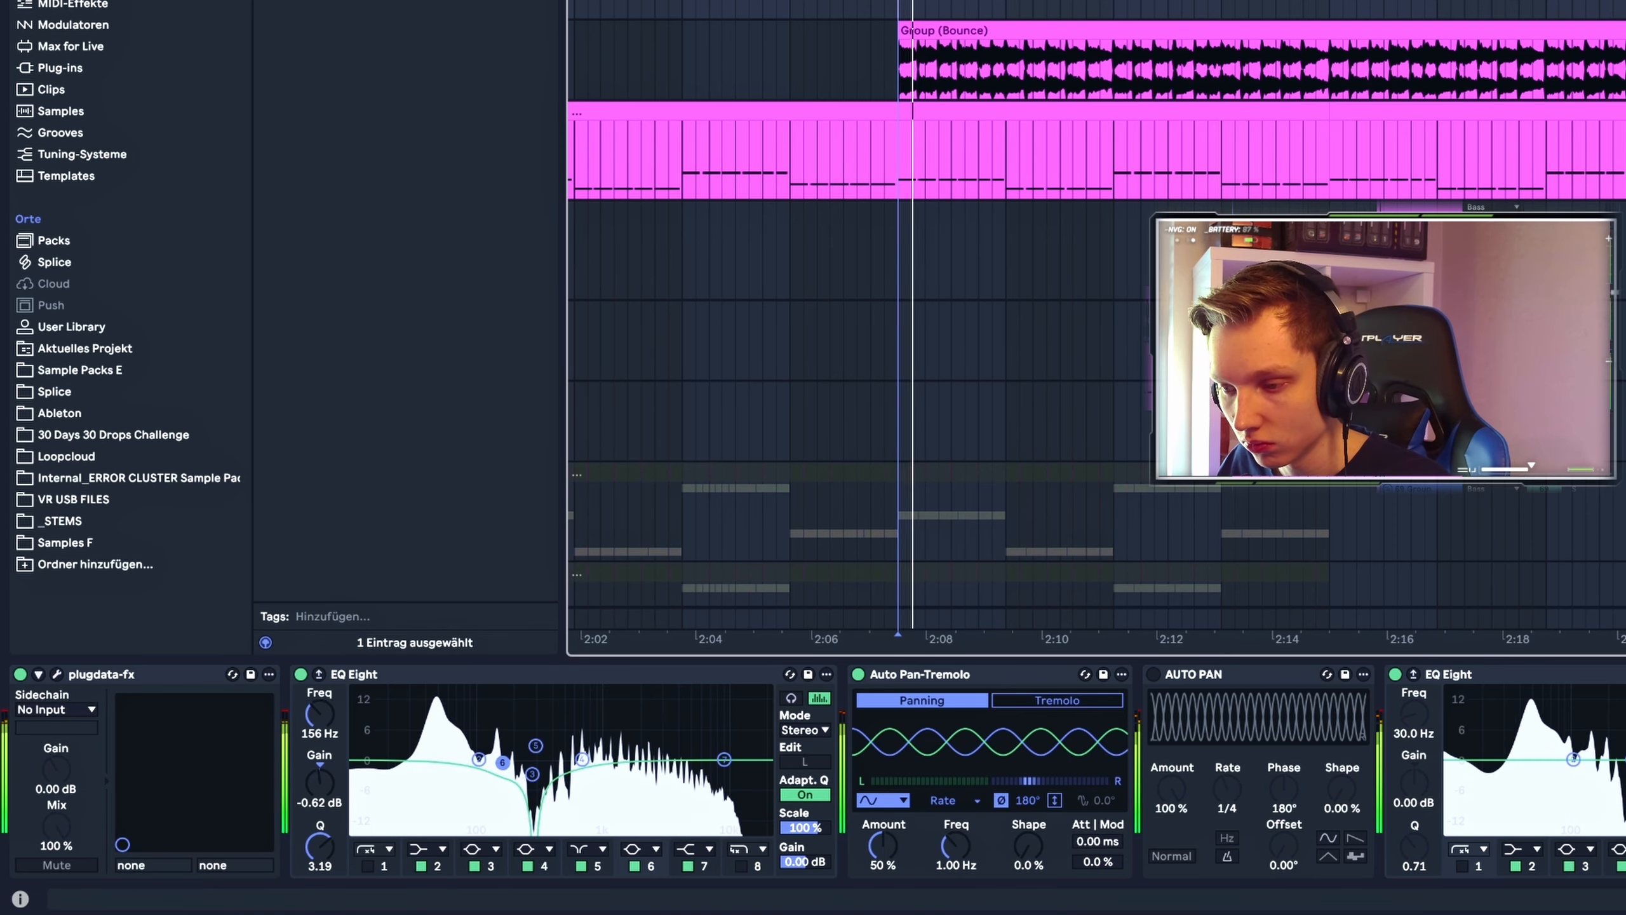
{"action": "left_click_drag", "start_coordinate": [879, 847], "coordinate": [879, 813]}
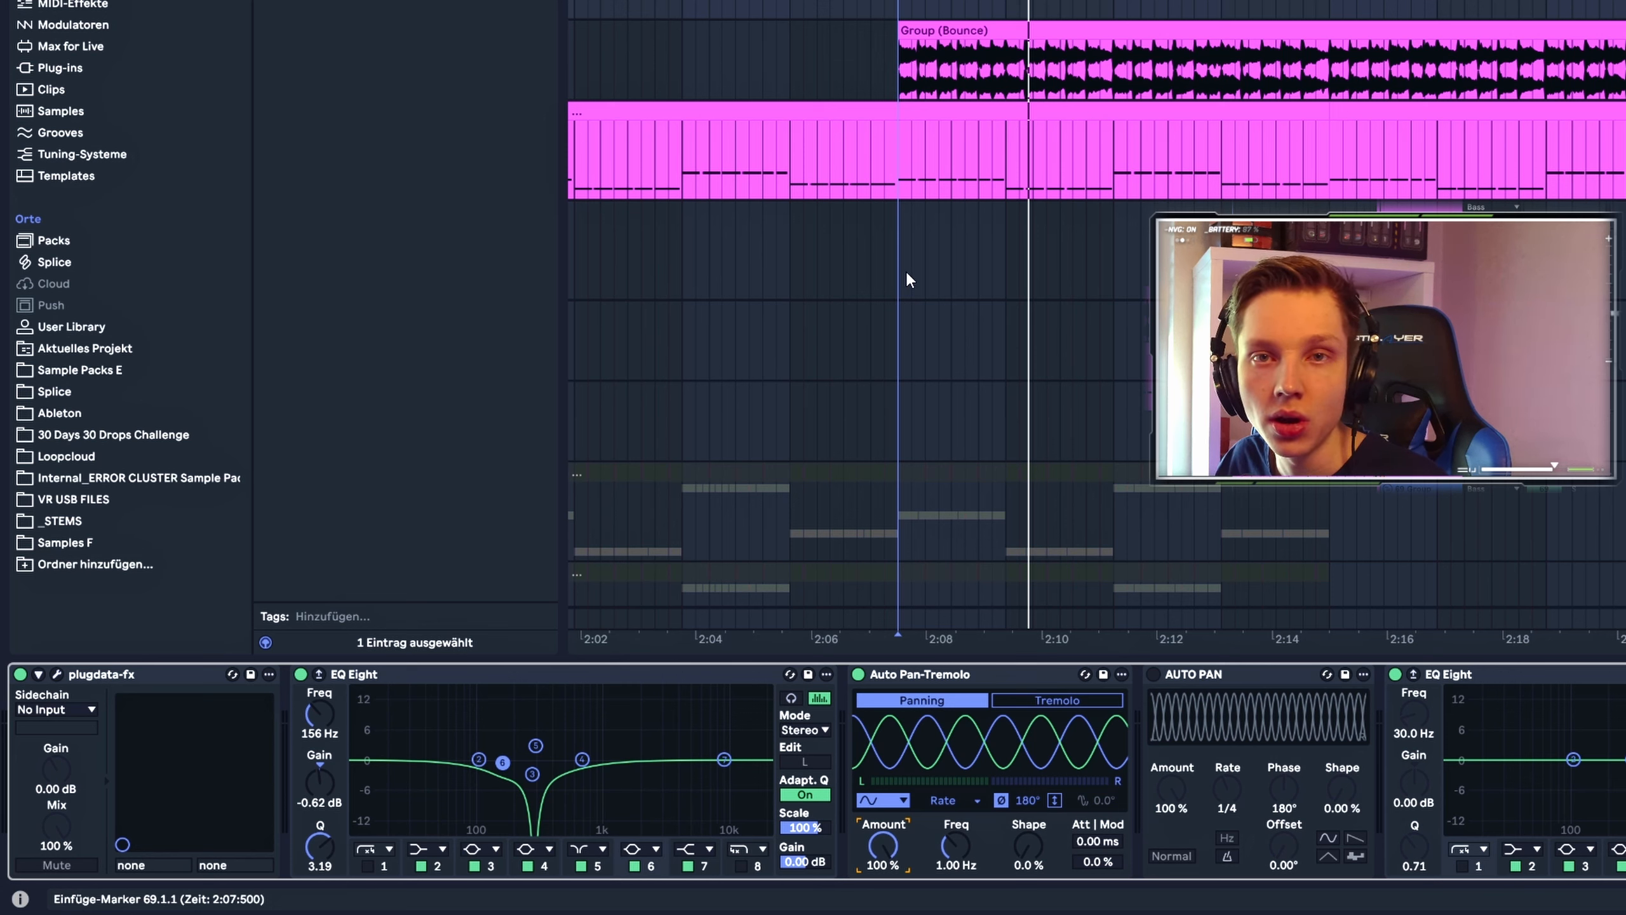
Bypass Auto Pan-Tremolo, enable the older AUTO PAN with its rate in Hz at 1.00 Hz, and play the section
{"action": "left_click", "coordinate": [858, 674]}
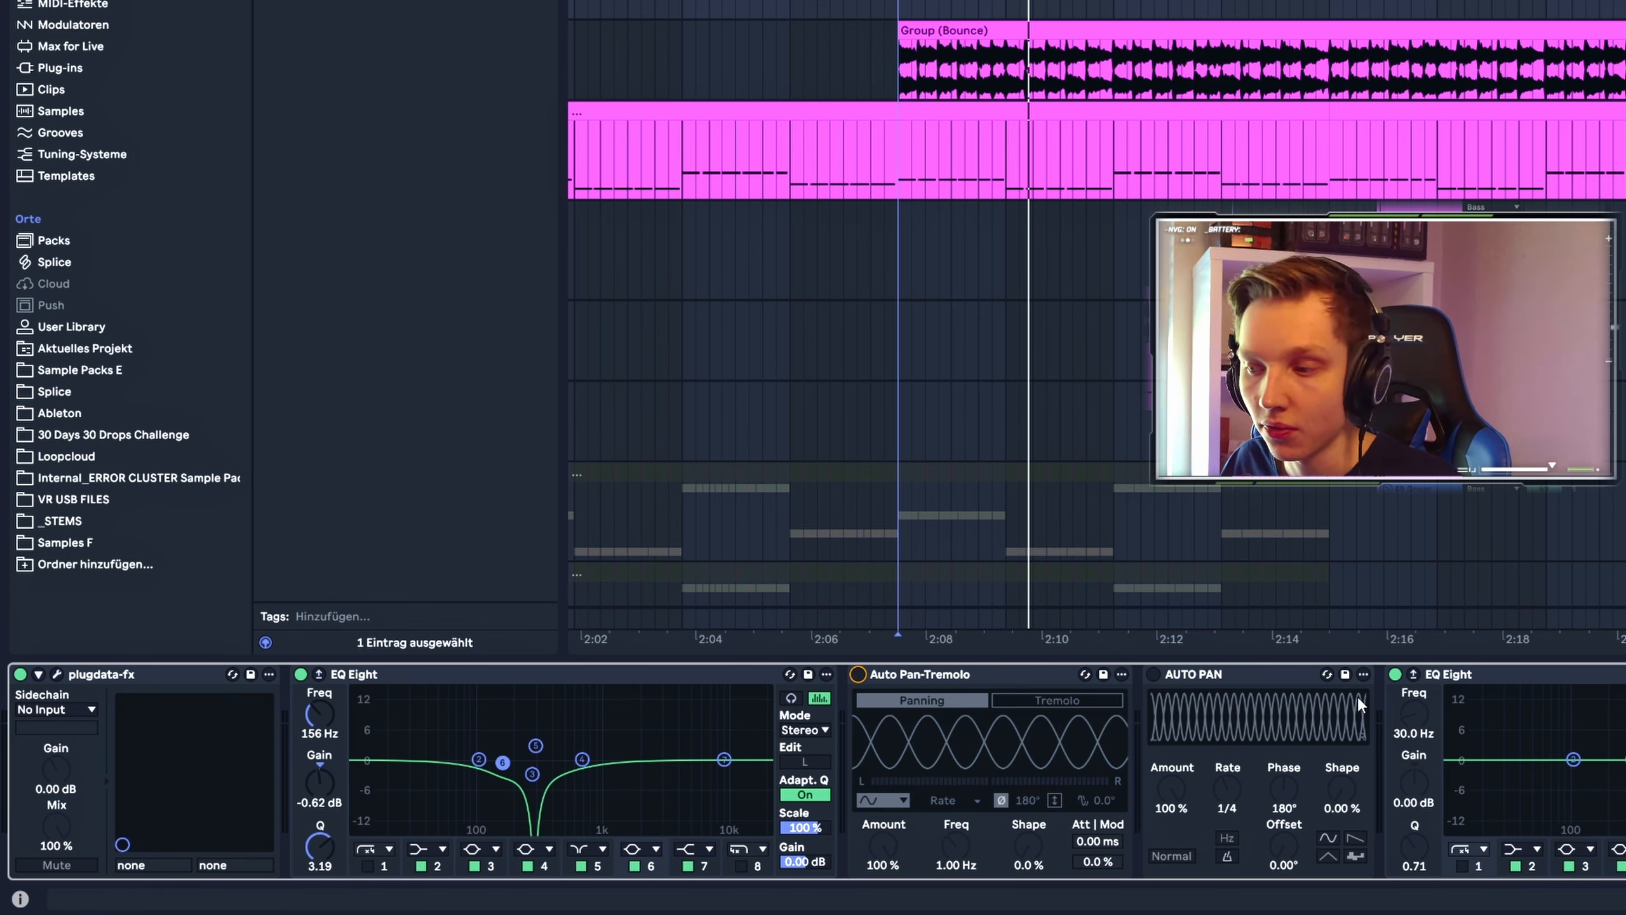
{"action": "left_click", "coordinate": [1158, 675]}
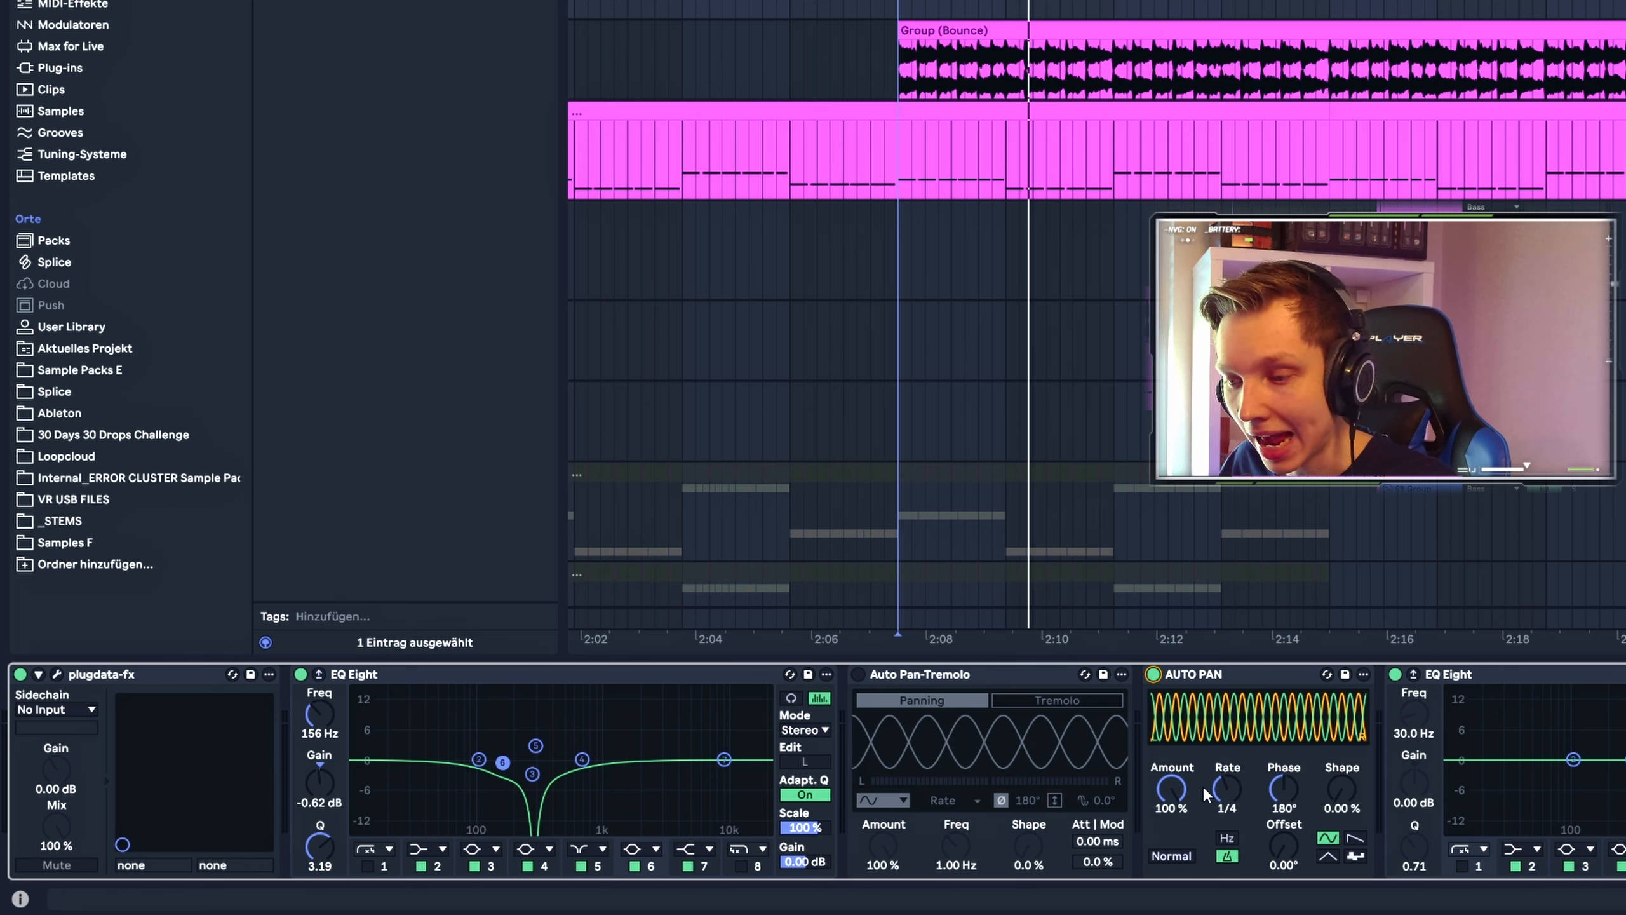
{"action": "left_click", "coordinate": [1226, 838]}
{"action": "key", "text": "space"}
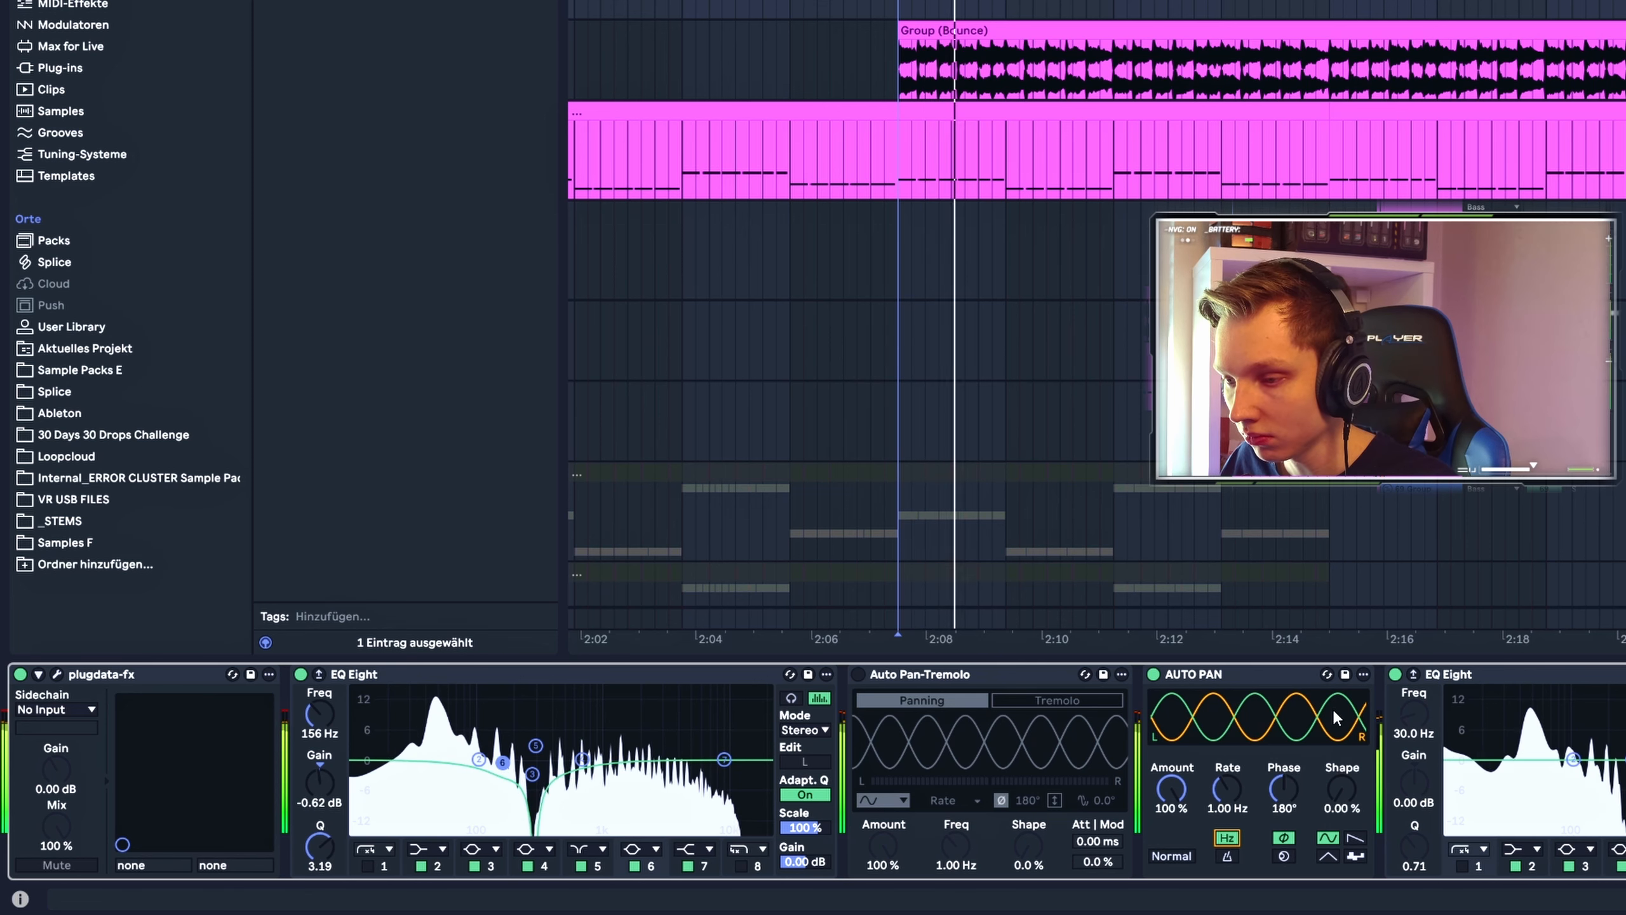
Bypass the older AUTO PAN, re-enable Auto Pan-Tremolo and play the section again to compare the two devices
{"action": "key", "text": "space"}
{"action": "left_click", "coordinate": [1153, 674]}
{"action": "left_click", "coordinate": [858, 674]}
{"action": "key", "text": "space"}
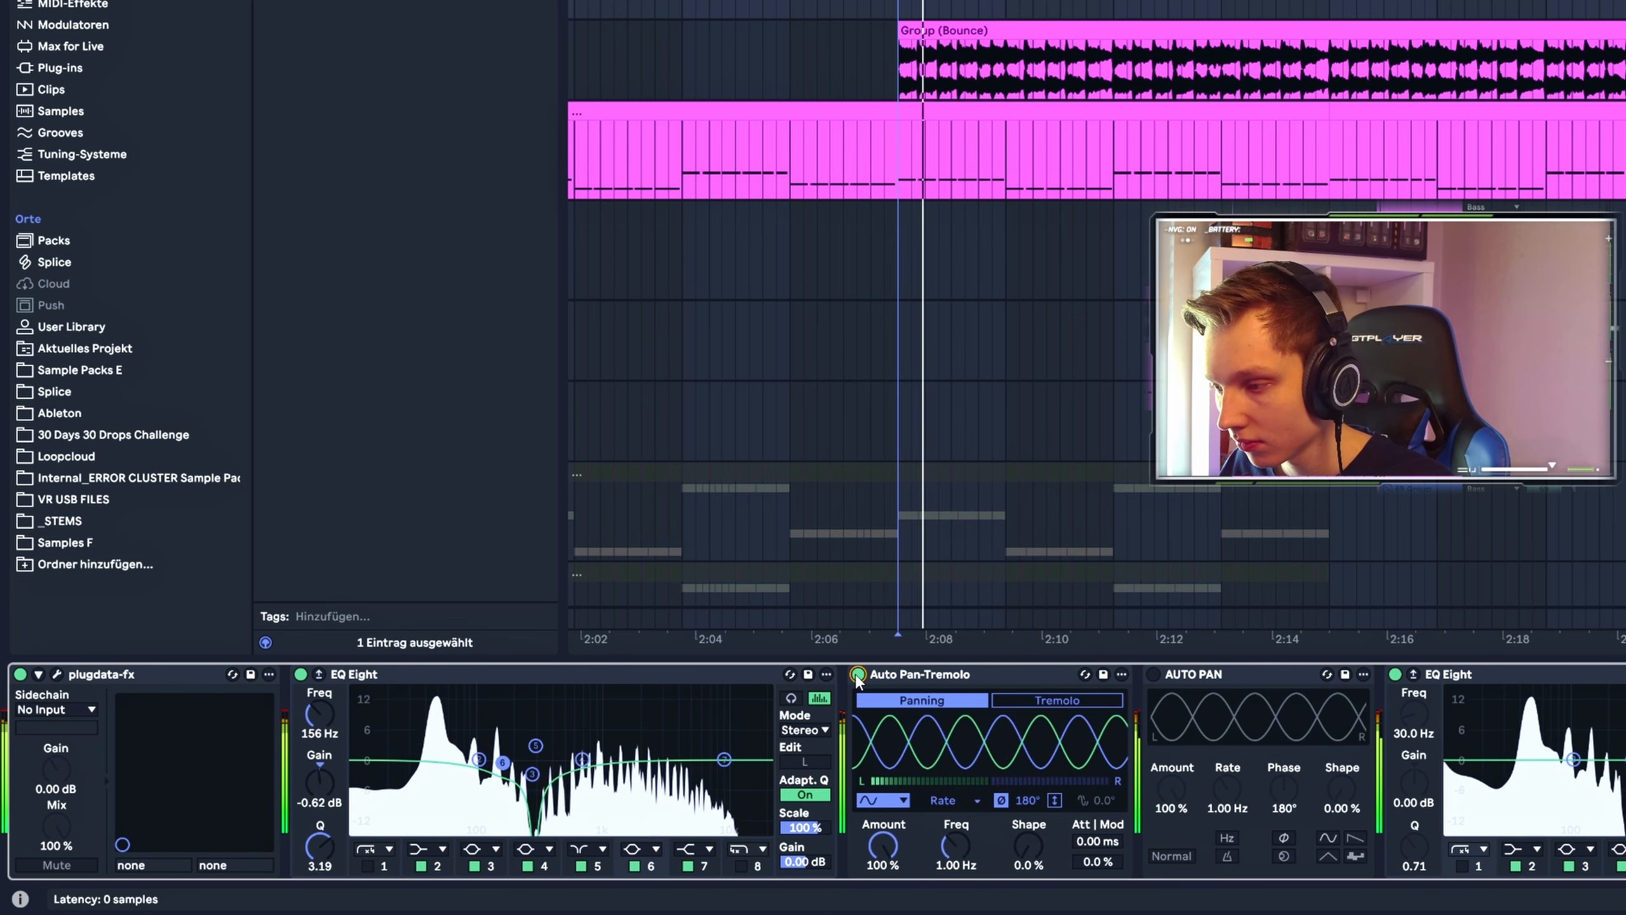
{"action": "key", "text": "space"}
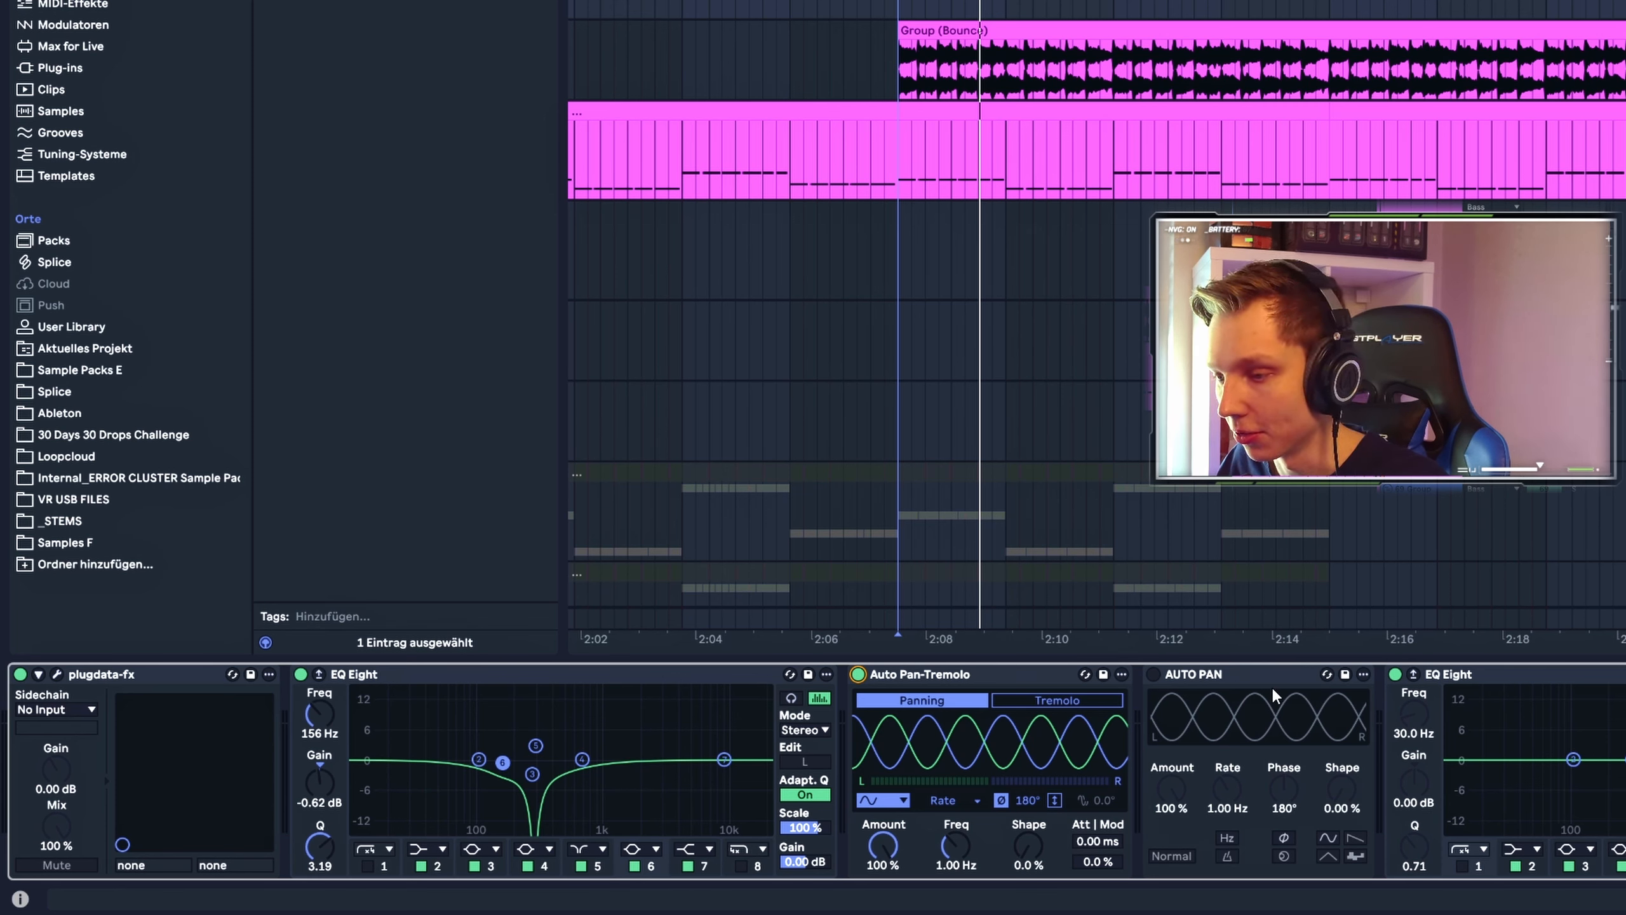
{"action": "left_click", "coordinate": [1210, 695]}
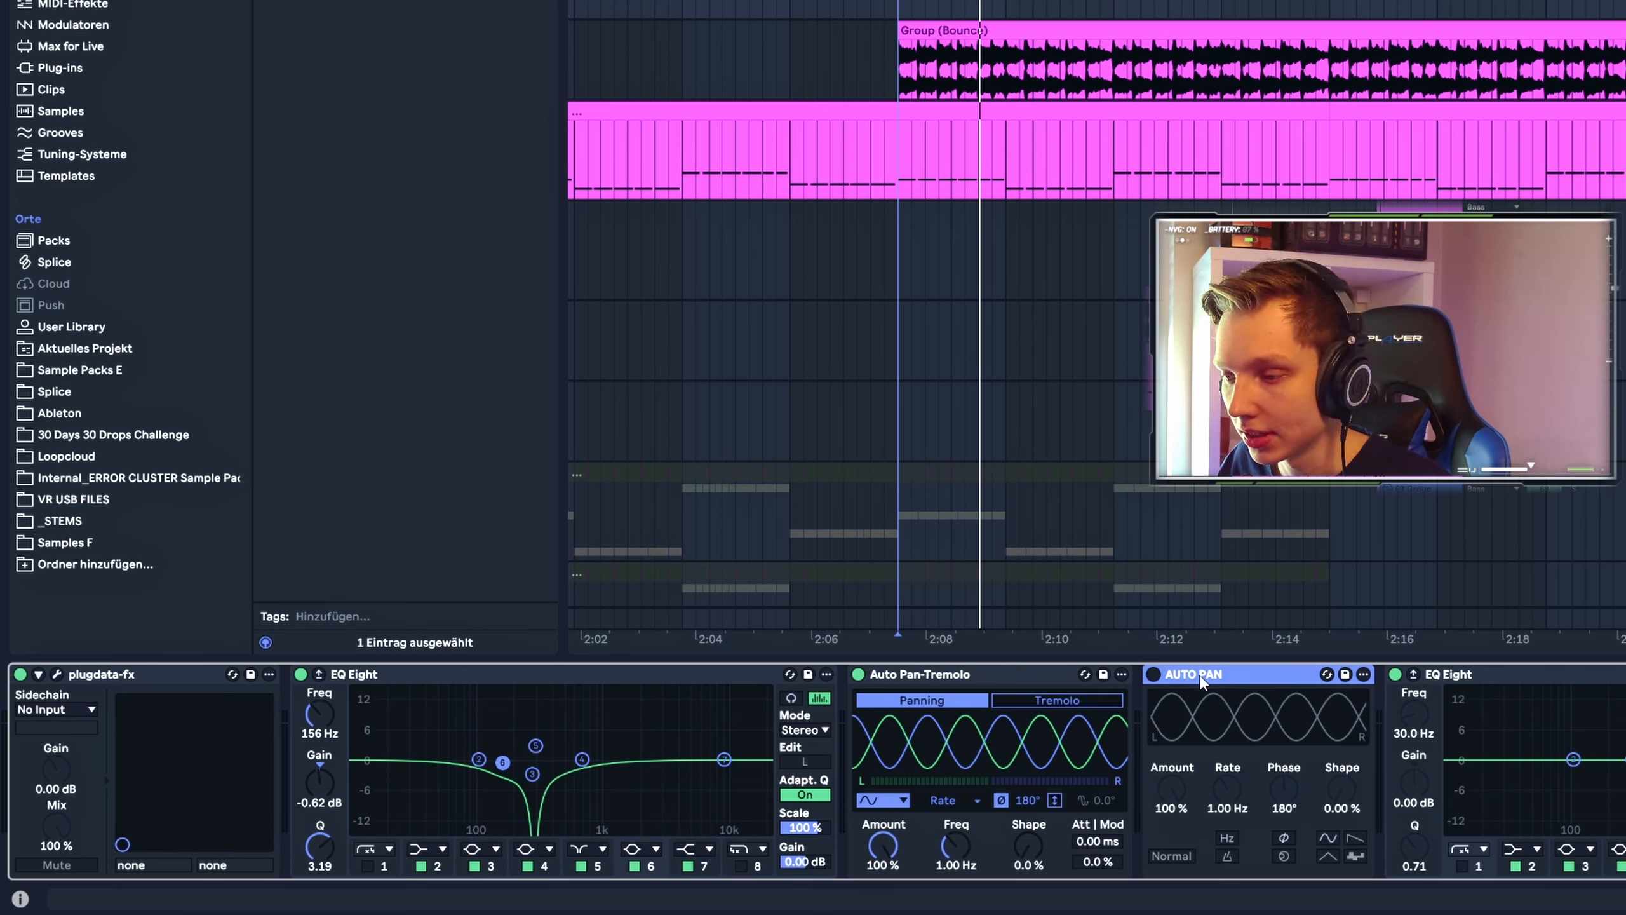
Try the straight-line random waveform in Auto Pan-Tremolo and raise its frequency to 60.0 Hz during playback
{"action": "key", "text": "space"}
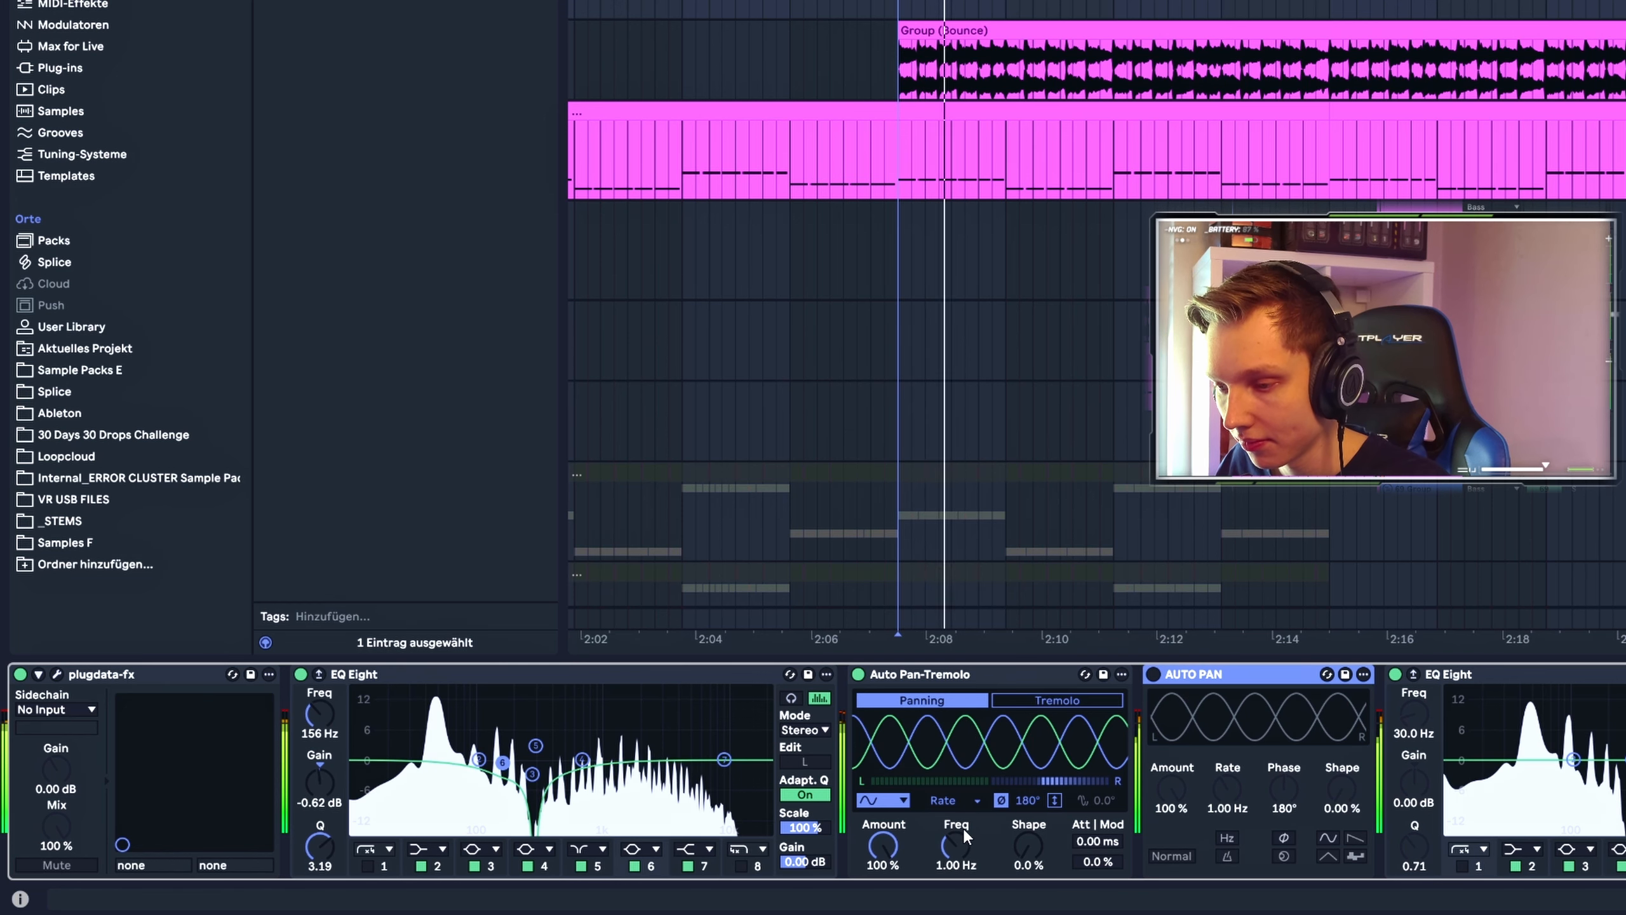
{"action": "mouse_move", "coordinate": [956, 837]}
{"action": "left_mouse_down"}
{"action": "mouse_move", "coordinate": [955, 808]}
{"action": "mouse_move", "coordinate": [954, 866]}
{"action": "mouse_move", "coordinate": [1028, 753]}
{"action": "mouse_move", "coordinate": [1028, 849]}
{"action": "left_mouse_up"}
{"action": "key", "text": "space"}
{"action": "left_click", "coordinate": [882, 800]}
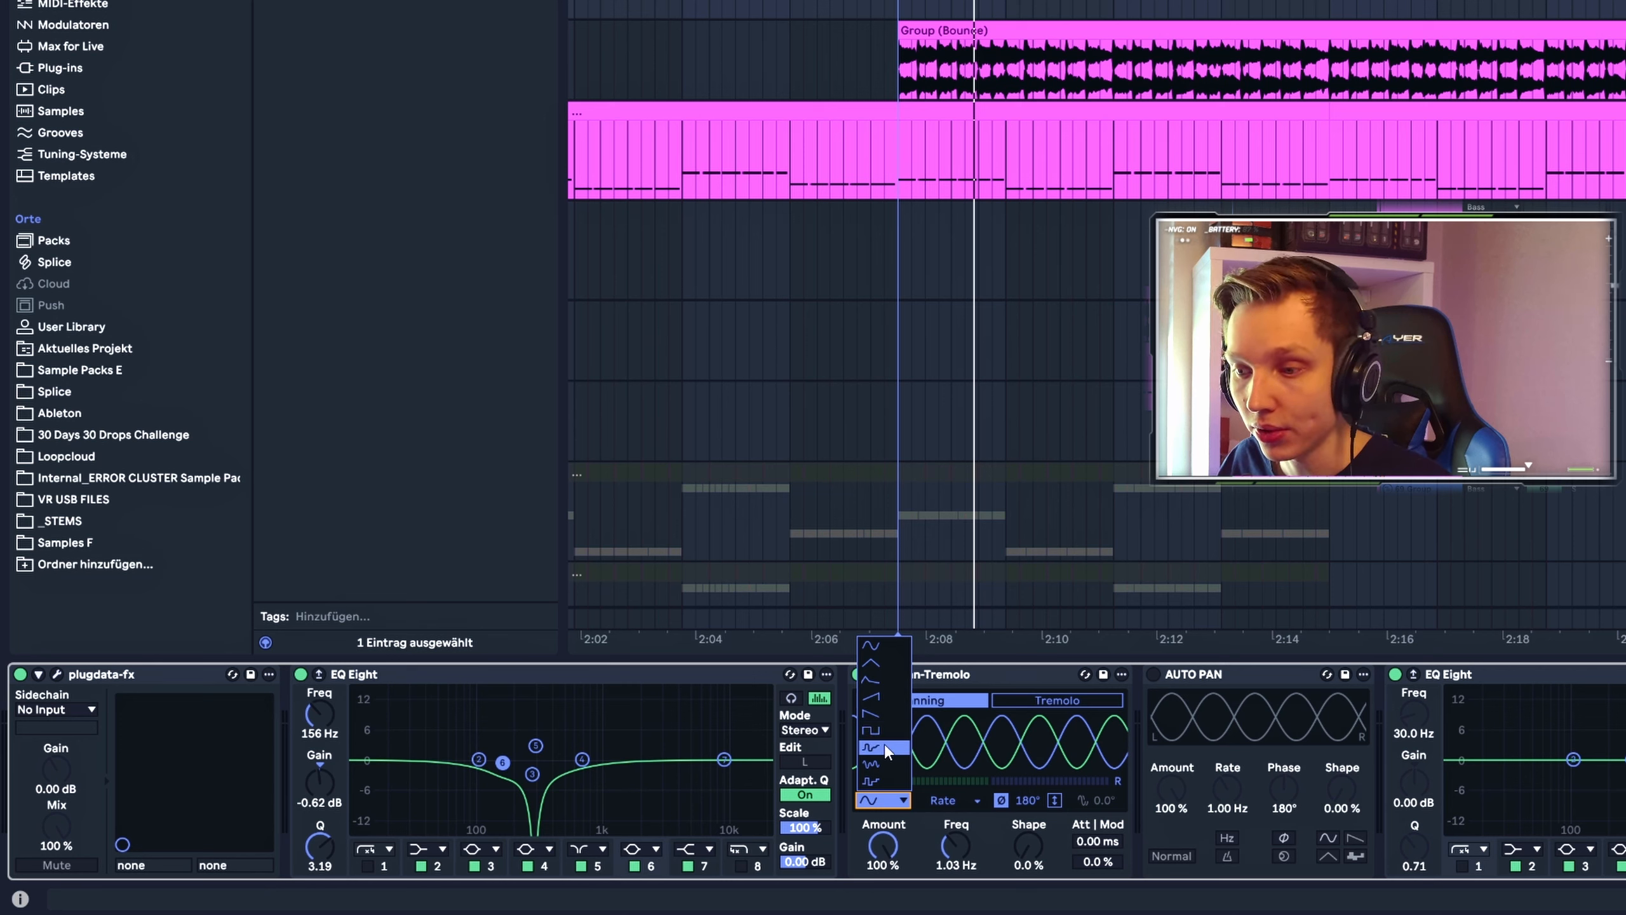
{"action": "left_click", "coordinate": [883, 749]}
{"action": "key", "text": "space"}
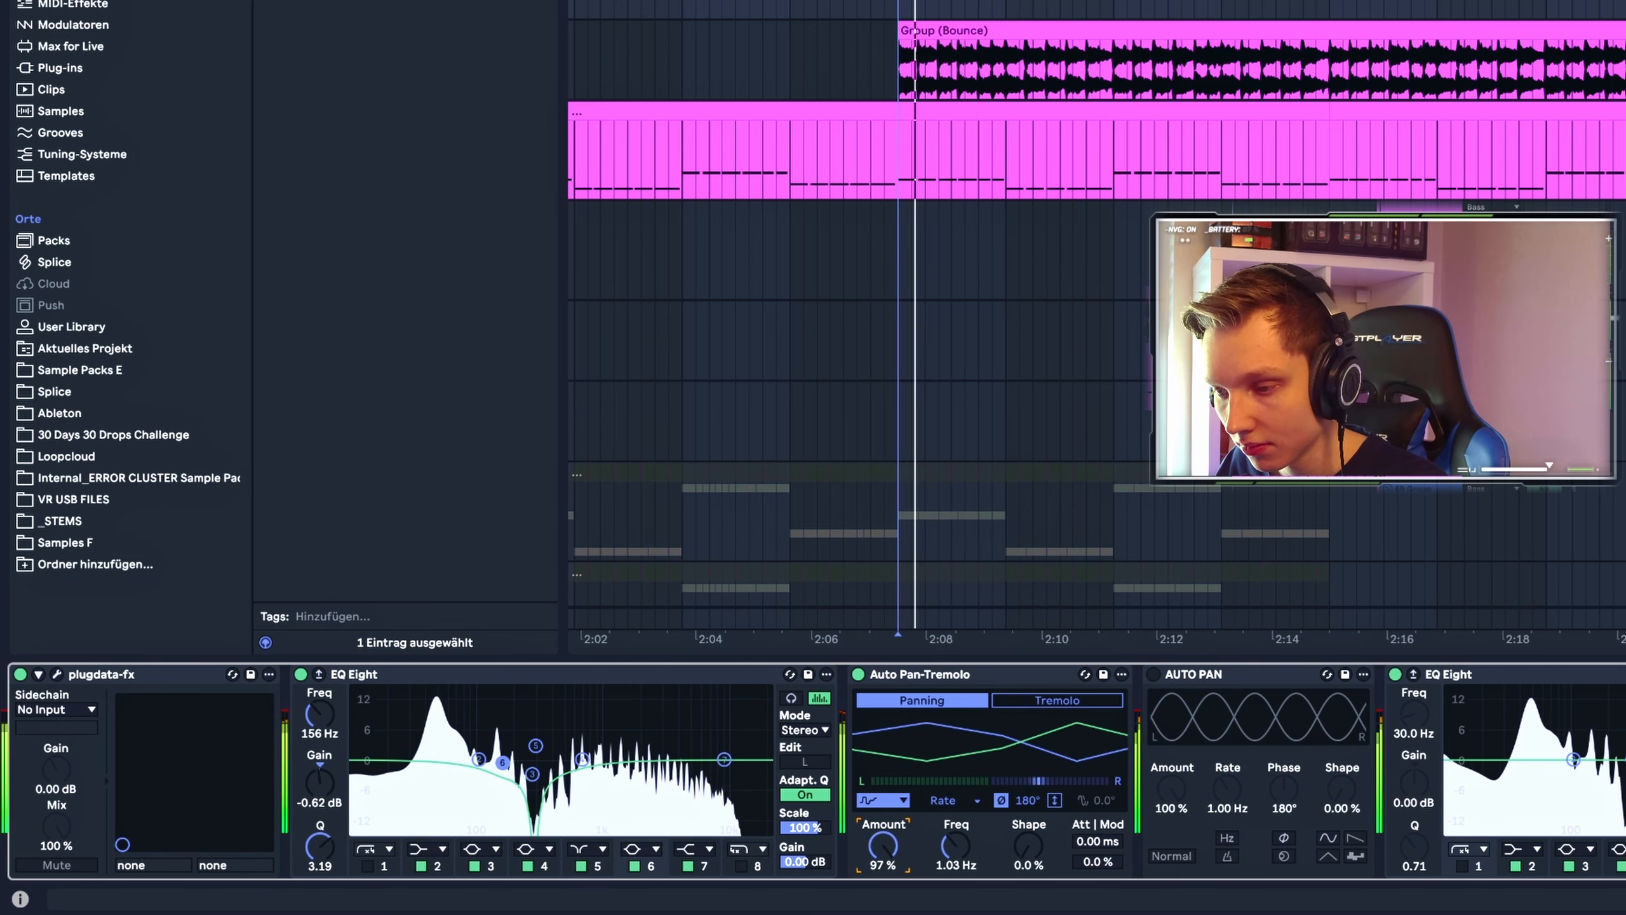
{"action": "left_click_drag", "start_coordinate": [981, 839], "coordinate": [865, 691]}
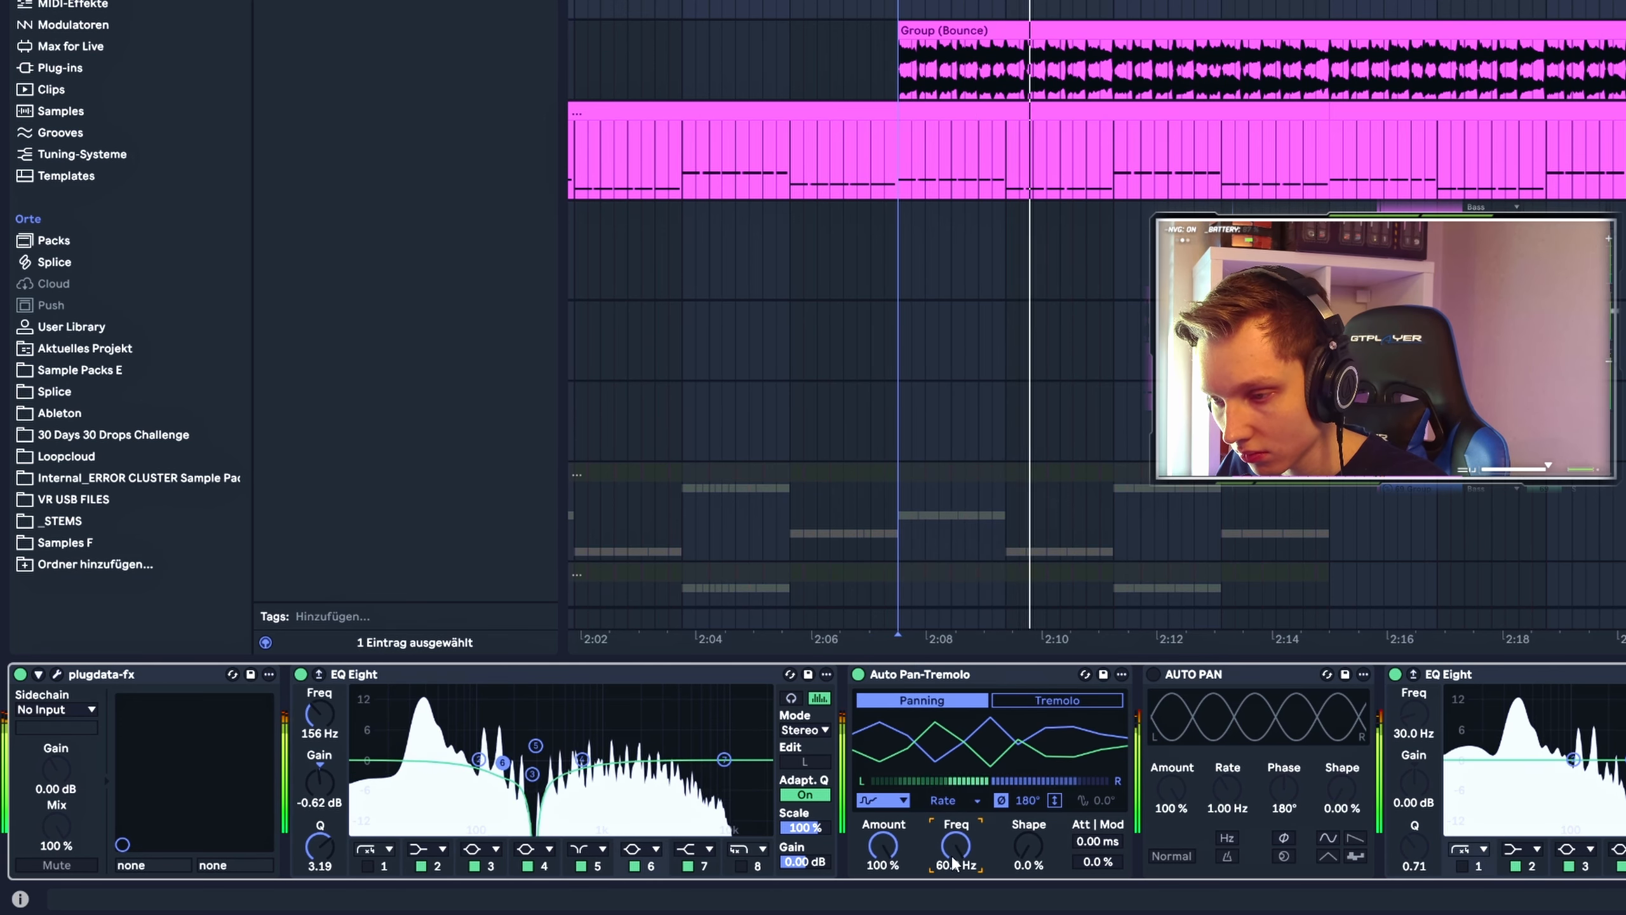
{"action": "key", "text": "space"}
Try the smooth random waveform in Auto Pan-Tremolo with the frequency at 24.1 Hz and the Amount at 76%
{"action": "left_click", "coordinate": [882, 799]}
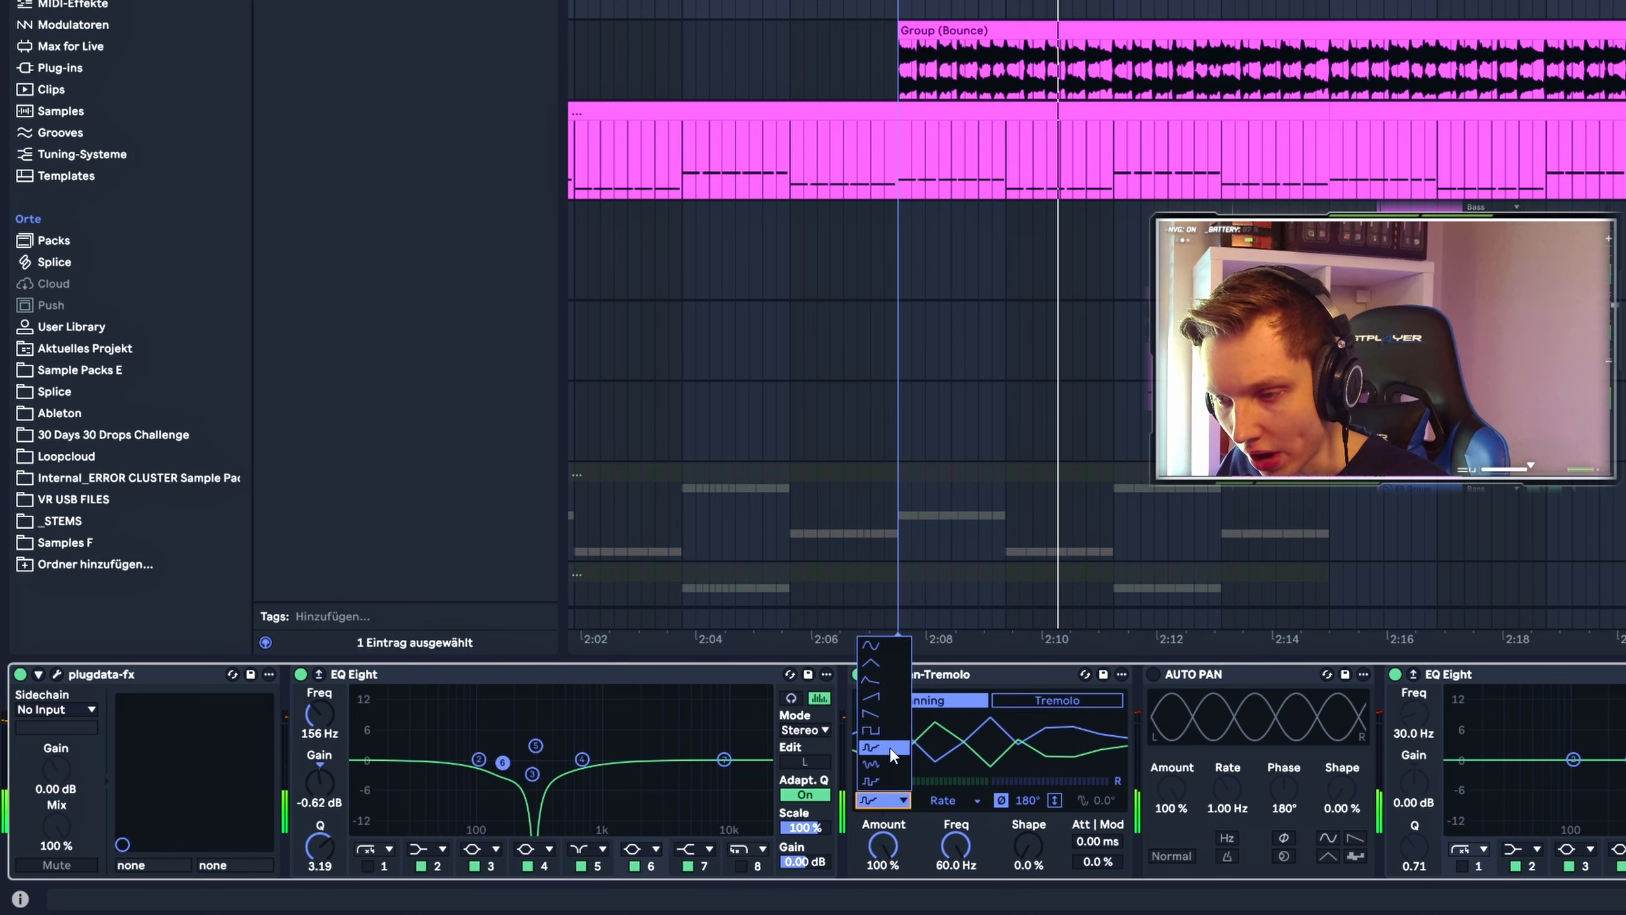
{"action": "left_click", "coordinate": [884, 769]}
{"action": "left_click_drag", "start_coordinate": [956, 845], "coordinate": [888, 875]}
{"action": "key", "text": "space"}
{"action": "key", "text": "space"}
Audition the stepped random waveform in Auto Pan-Tremolo, set the frequency to 1.33 Hz and adjust the Amount to 65%
{"action": "left_click", "coordinate": [882, 799]}
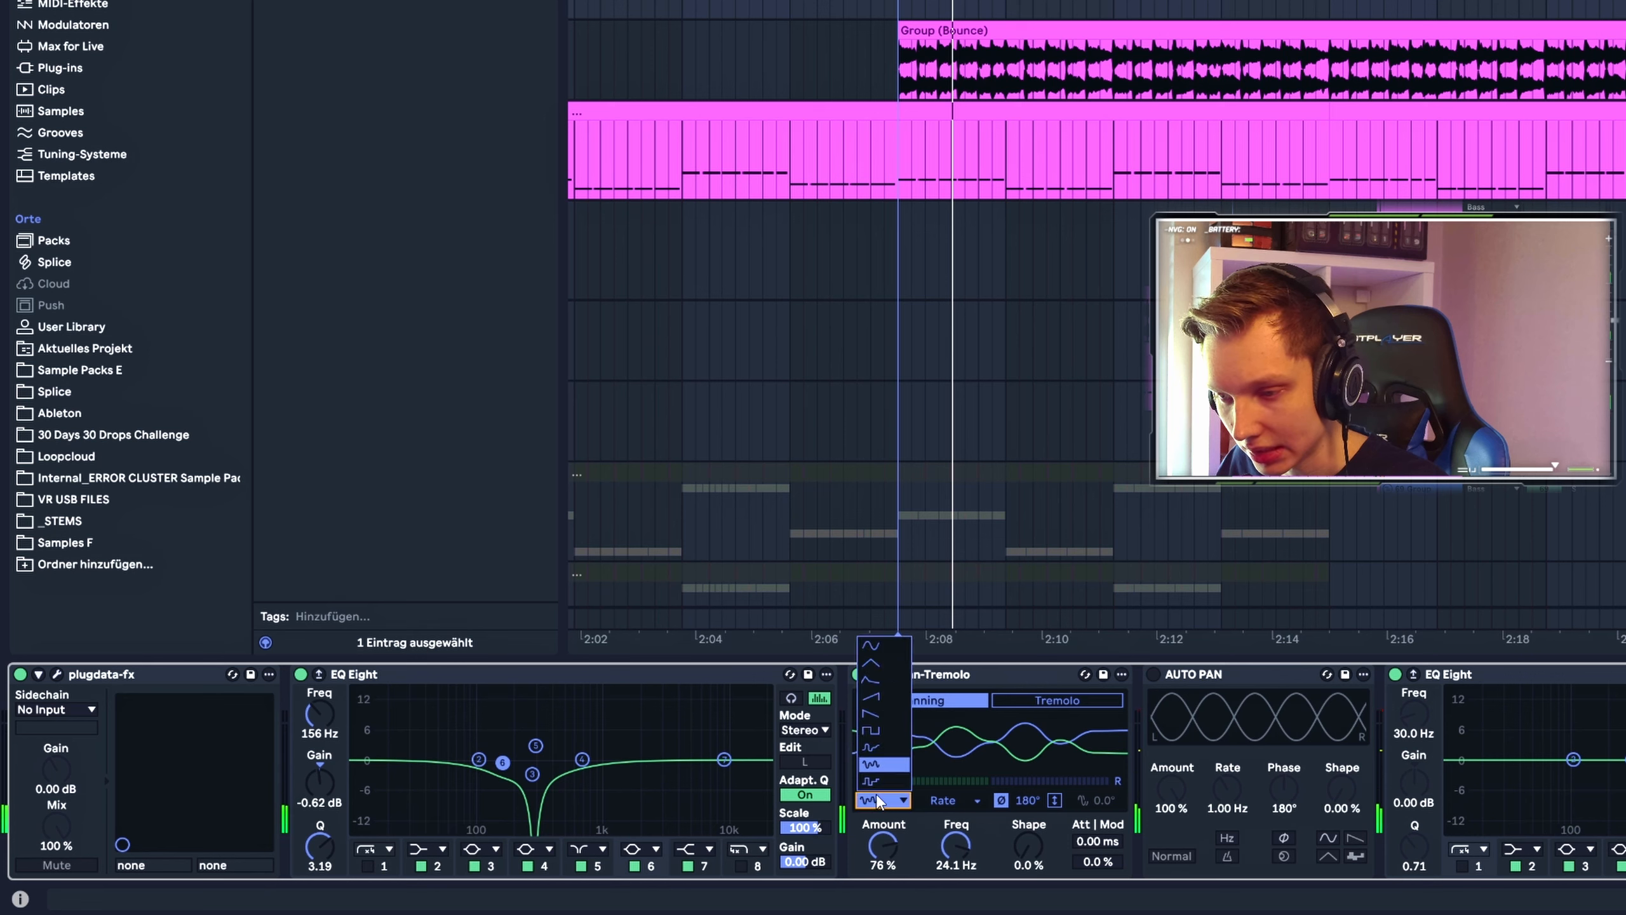
{"action": "left_click", "coordinate": [879, 777]}
{"action": "key", "text": "space"}
{"action": "left_click_drag", "start_coordinate": [886, 826], "coordinate": [956, 910]}
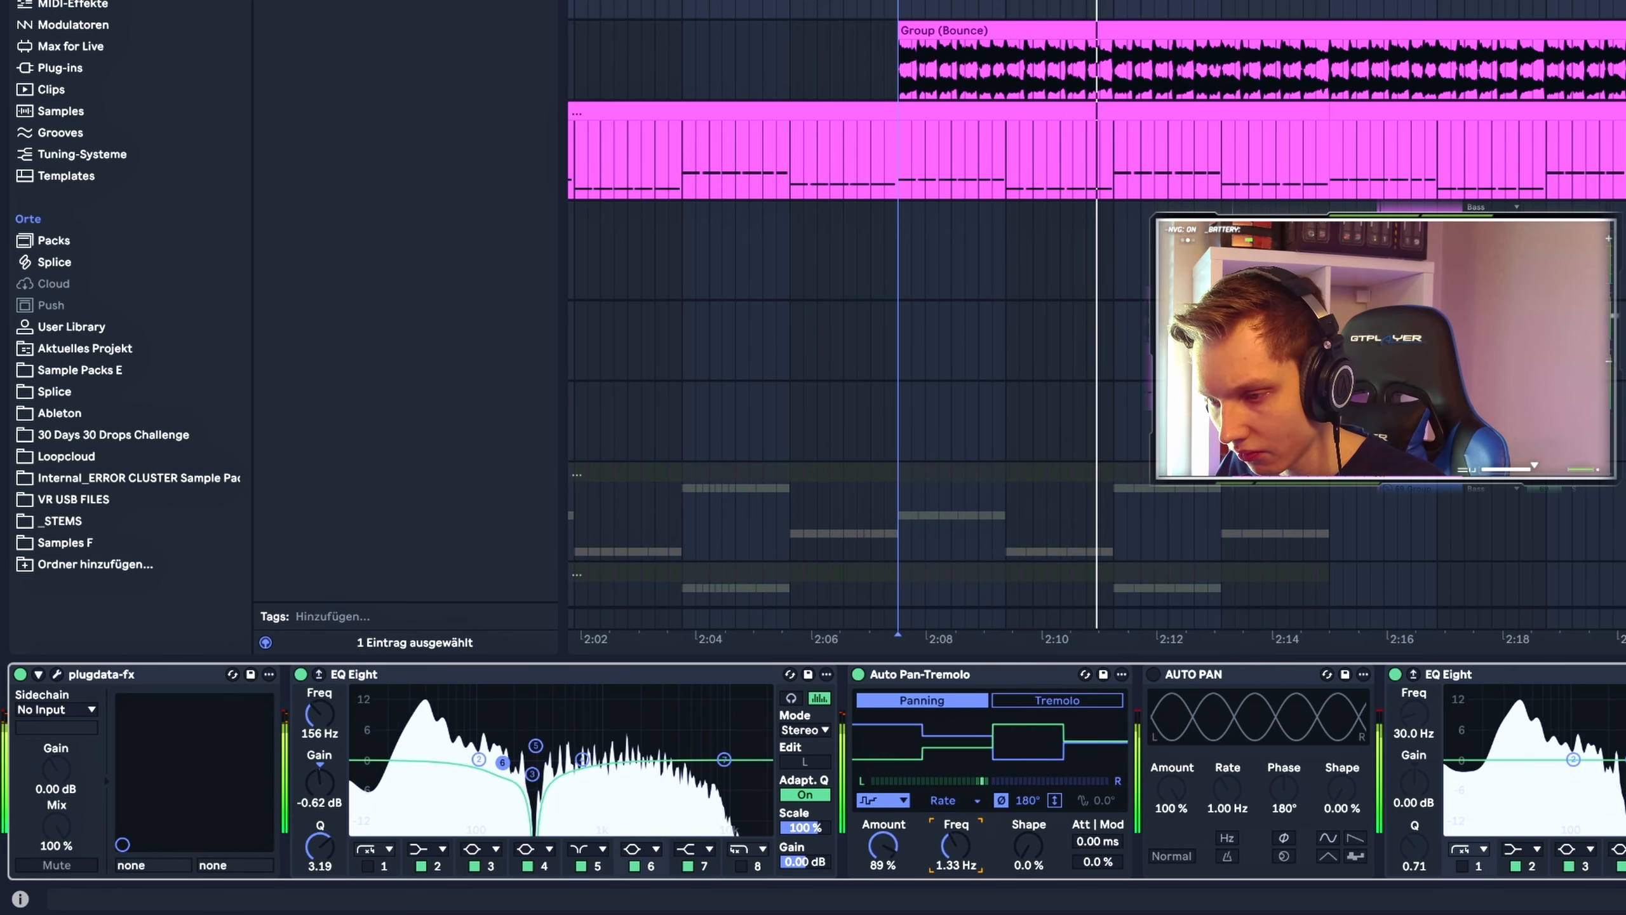
{"action": "mouse_move", "coordinate": [1028, 861]}
{"action": "left_mouse_down"}
{"action": "mouse_move", "coordinate": [1027, 810]}
{"action": "mouse_move", "coordinate": [1037, 844]}
{"action": "left_mouse_up"}
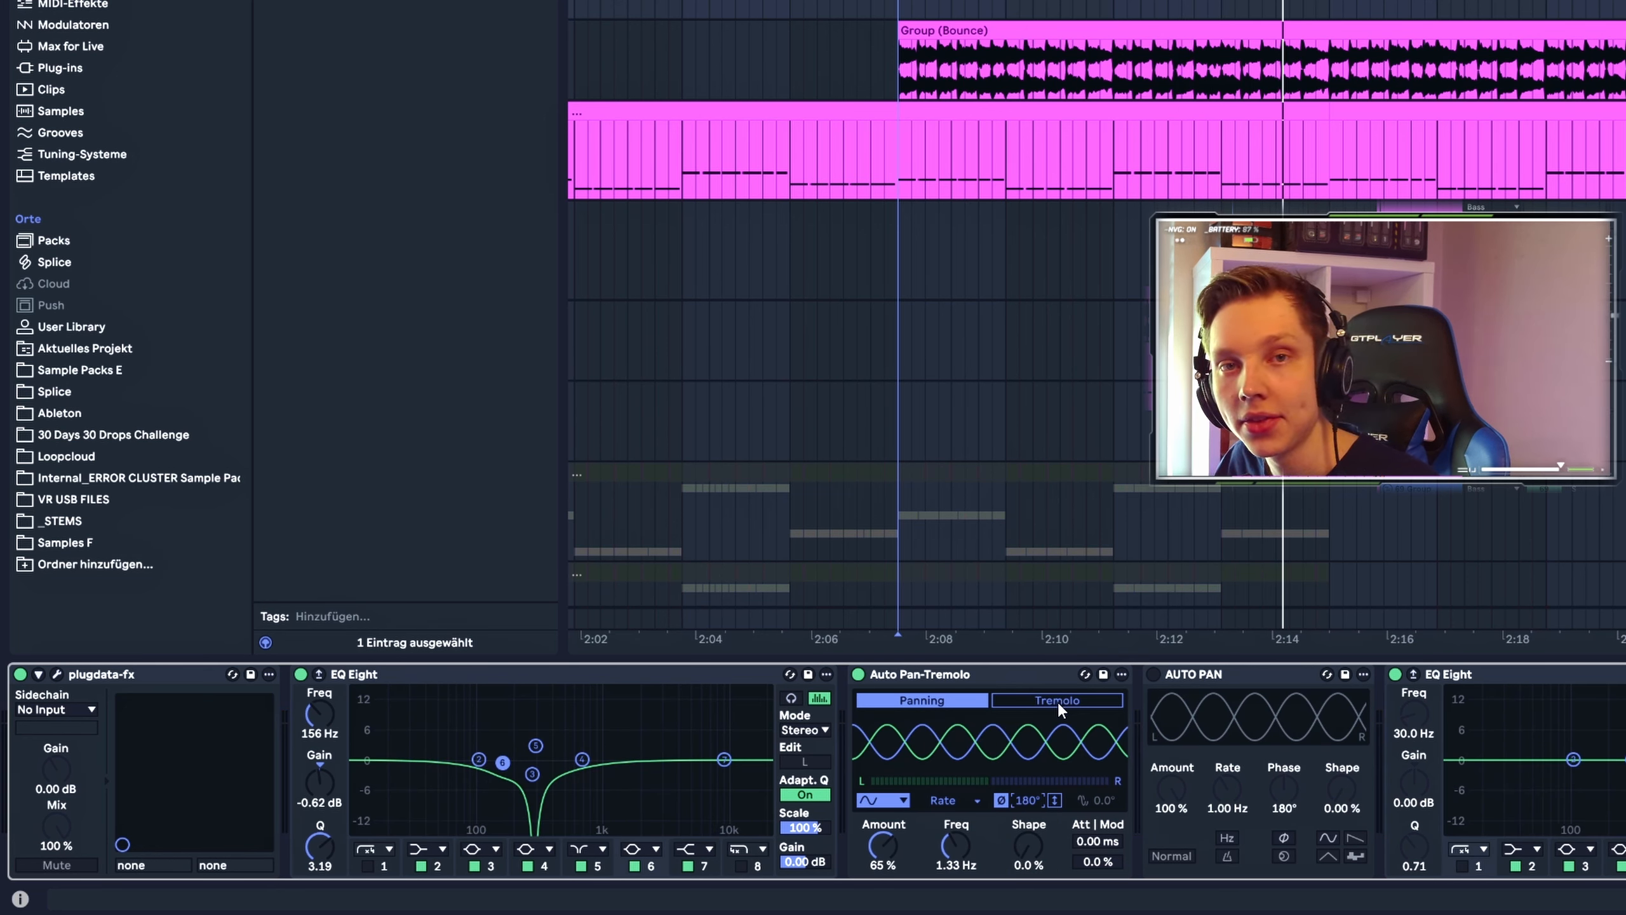
Audition Auto Pan-Tremolo's Tremolo mode, return it to Panning and set the phase to 360°
{"action": "left_click", "coordinate": [1057, 700]}
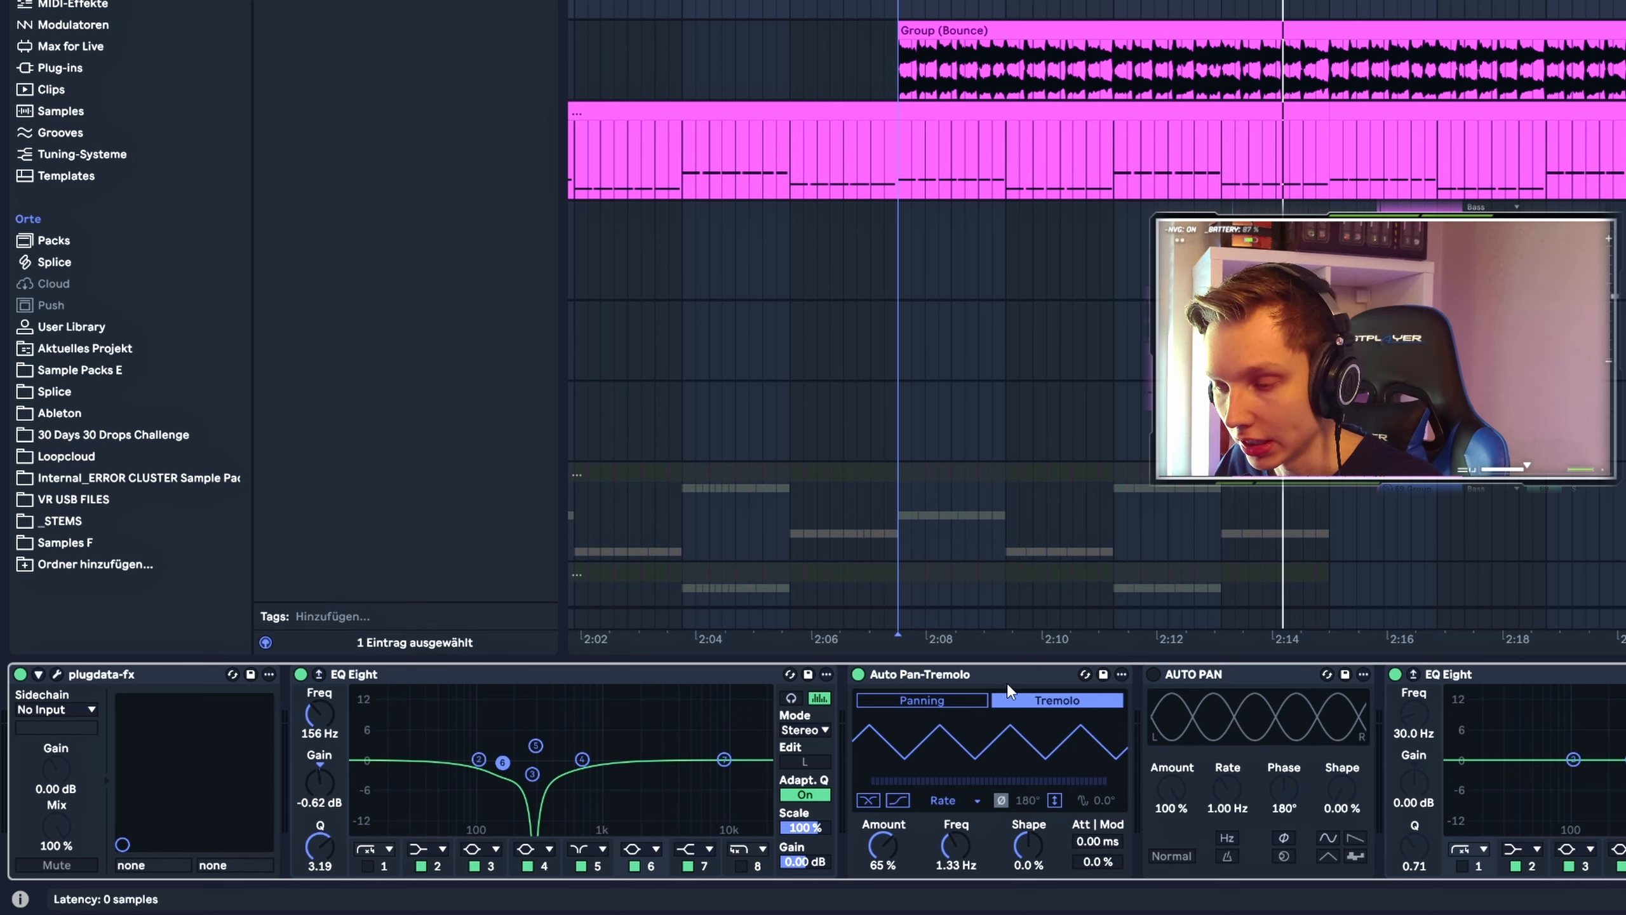
{"action": "key", "text": "space"}
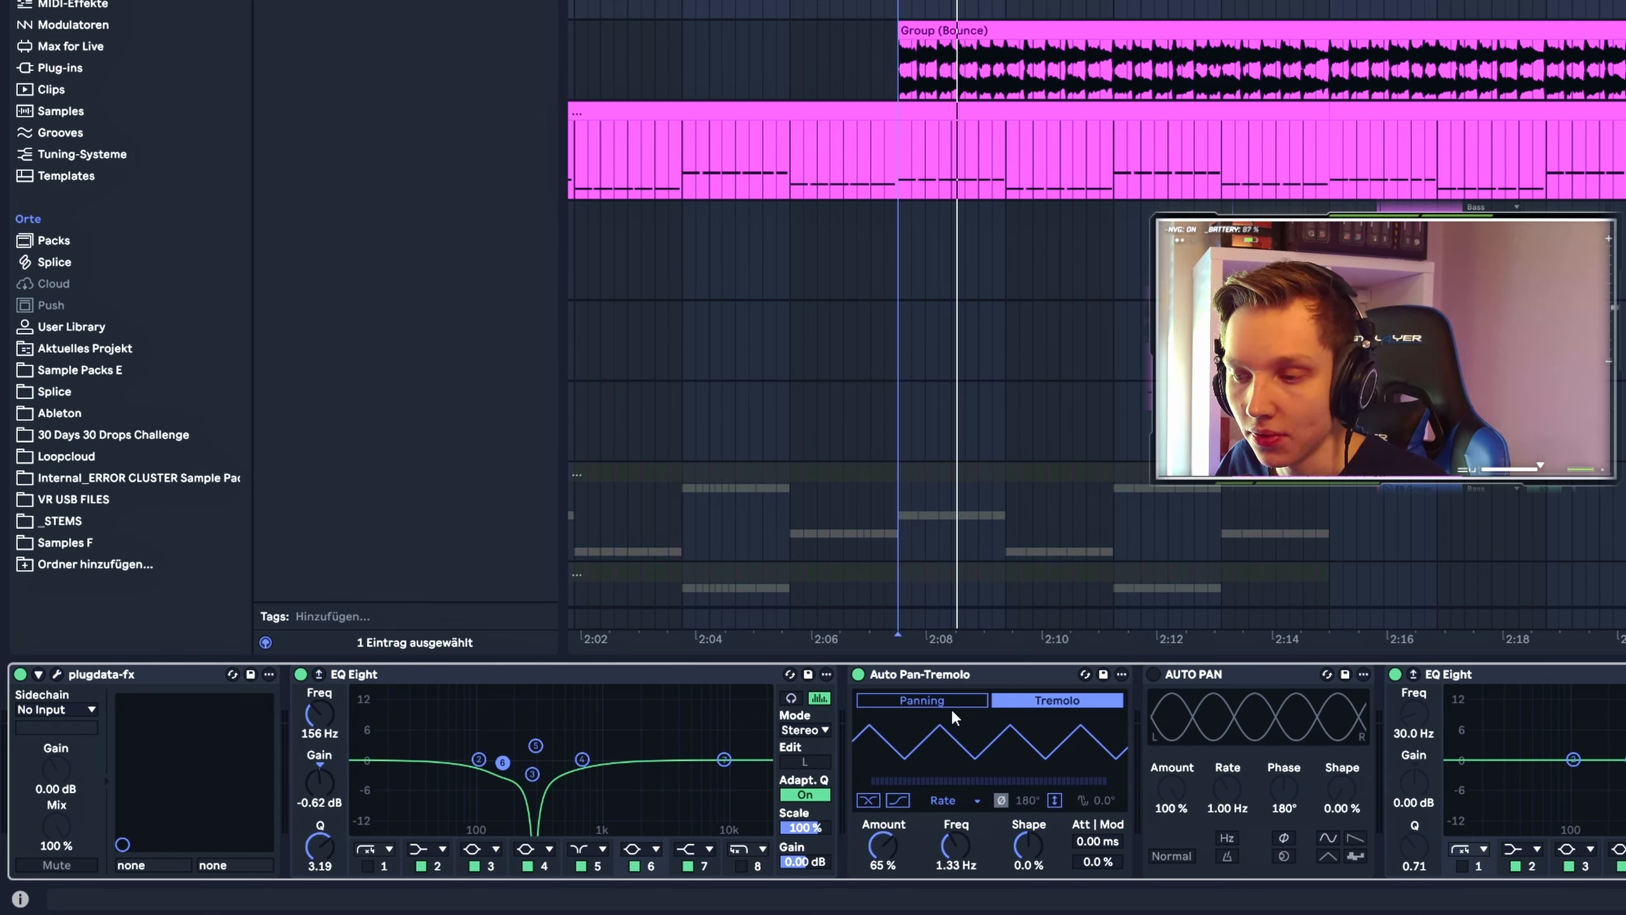
{"action": "left_click", "coordinate": [919, 701]}
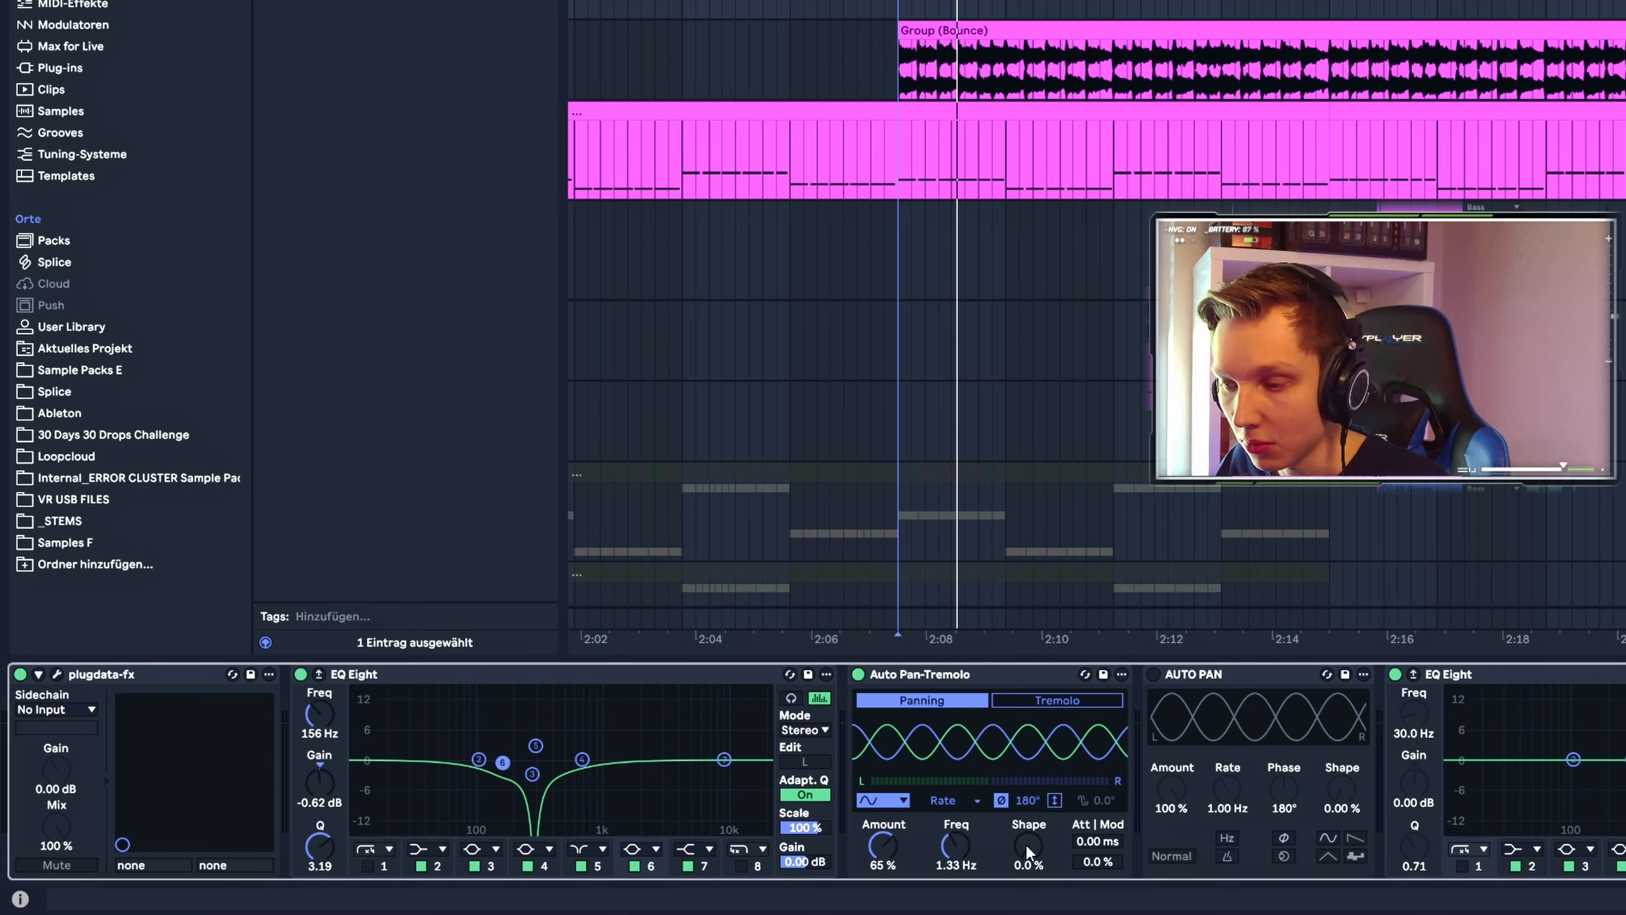
{"action": "left_click_drag", "start_coordinate": [1027, 801], "coordinate": [1027, 685]}
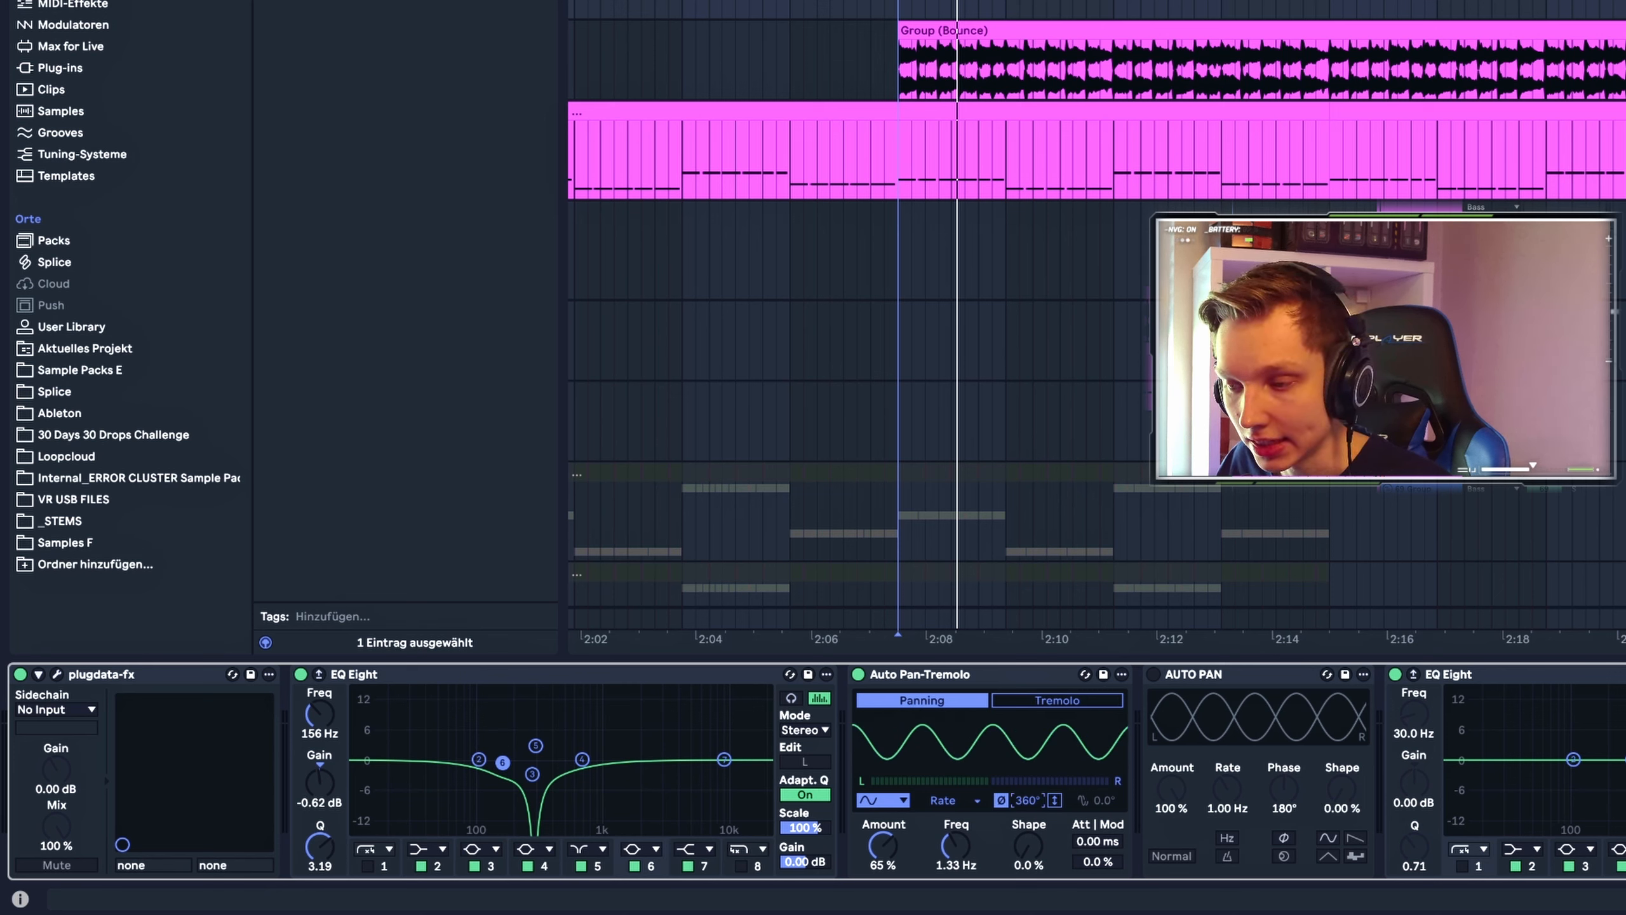
Switch Auto Pan-Tremolo to Tremolo mode, set Shape to -65% and raise the frequency to 36.1 Hz during playback
{"action": "left_click", "coordinate": [1041, 701]}
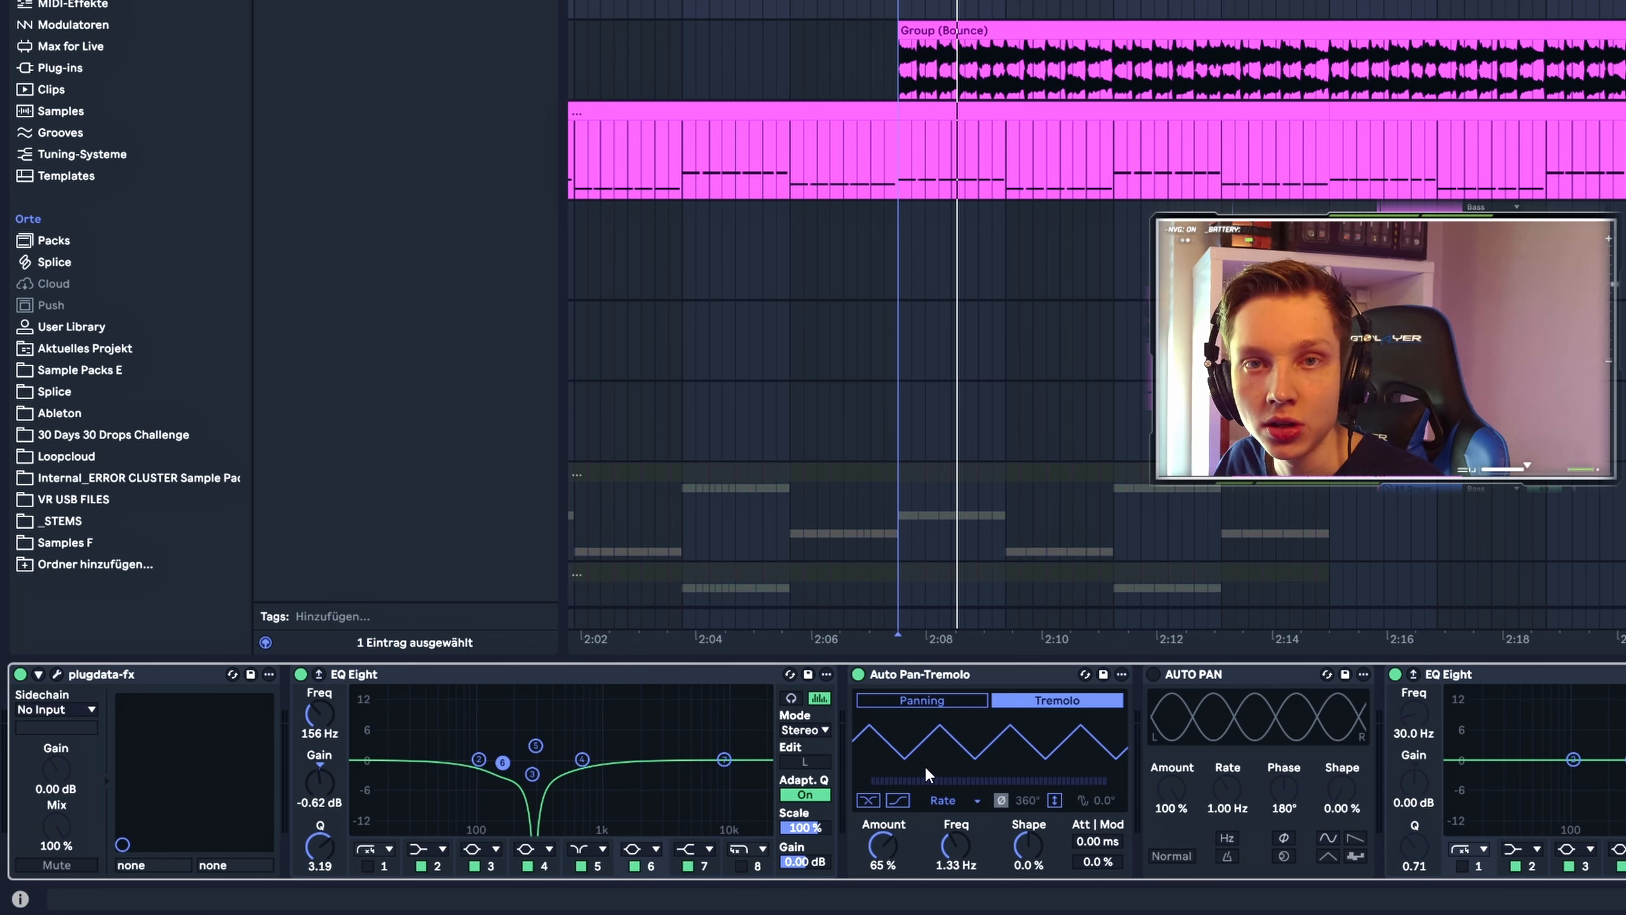
{"action": "left_click_drag", "start_coordinate": [1023, 844], "coordinate": [1024, 775]}
{"action": "left_click_drag", "start_coordinate": [1027, 844], "coordinate": [1027, 913]}
{"action": "key", "text": "space"}
{"action": "left_click_drag", "start_coordinate": [956, 848], "coordinate": [956, 785]}
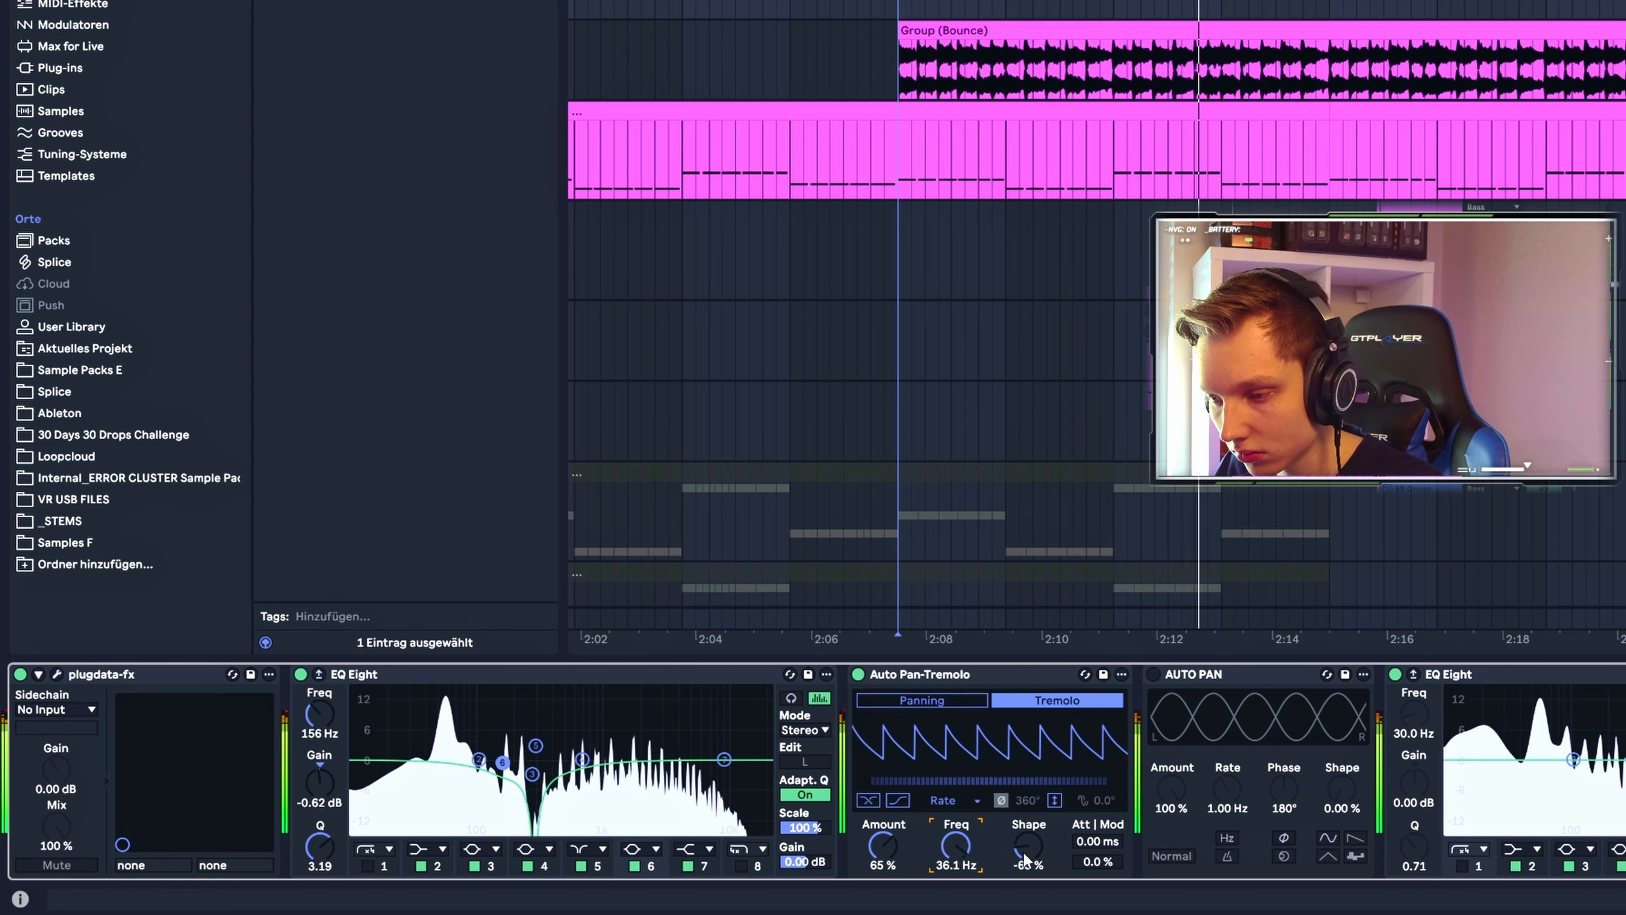
Set the tremolo's Shape to 100%, frequency to 3.32 Hz, attack to 551 ms and attack modulation to -100% while auditioning the bounce
{"action": "left_click_drag", "start_coordinate": [1025, 855], "coordinate": [1025, 754]}
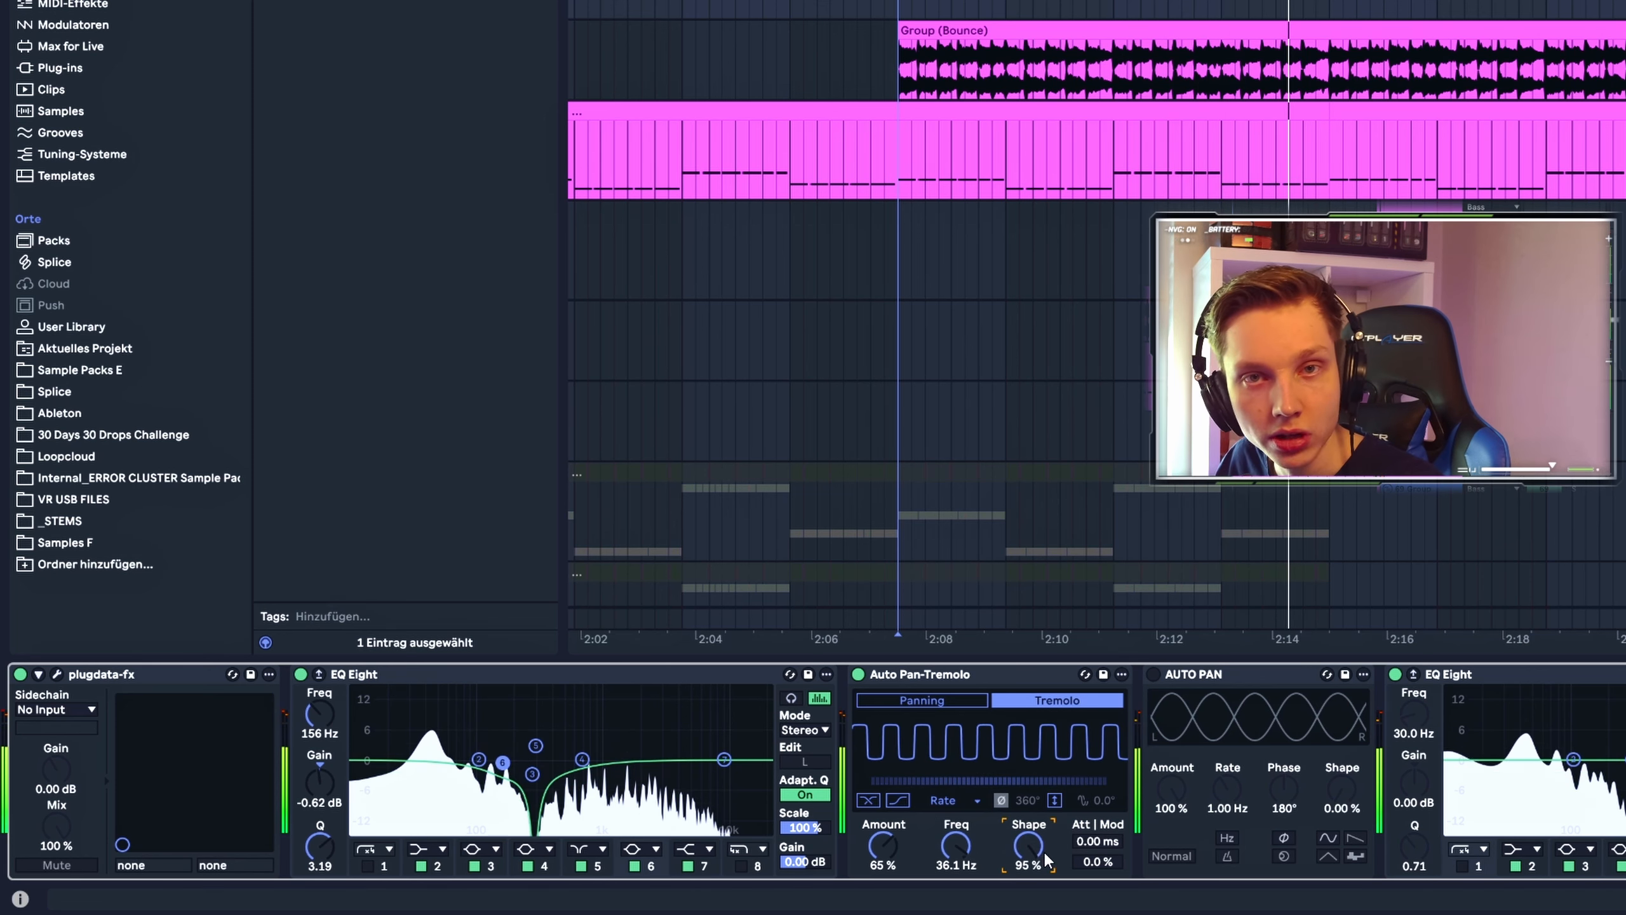
{"action": "left_click", "coordinate": [872, 800]}
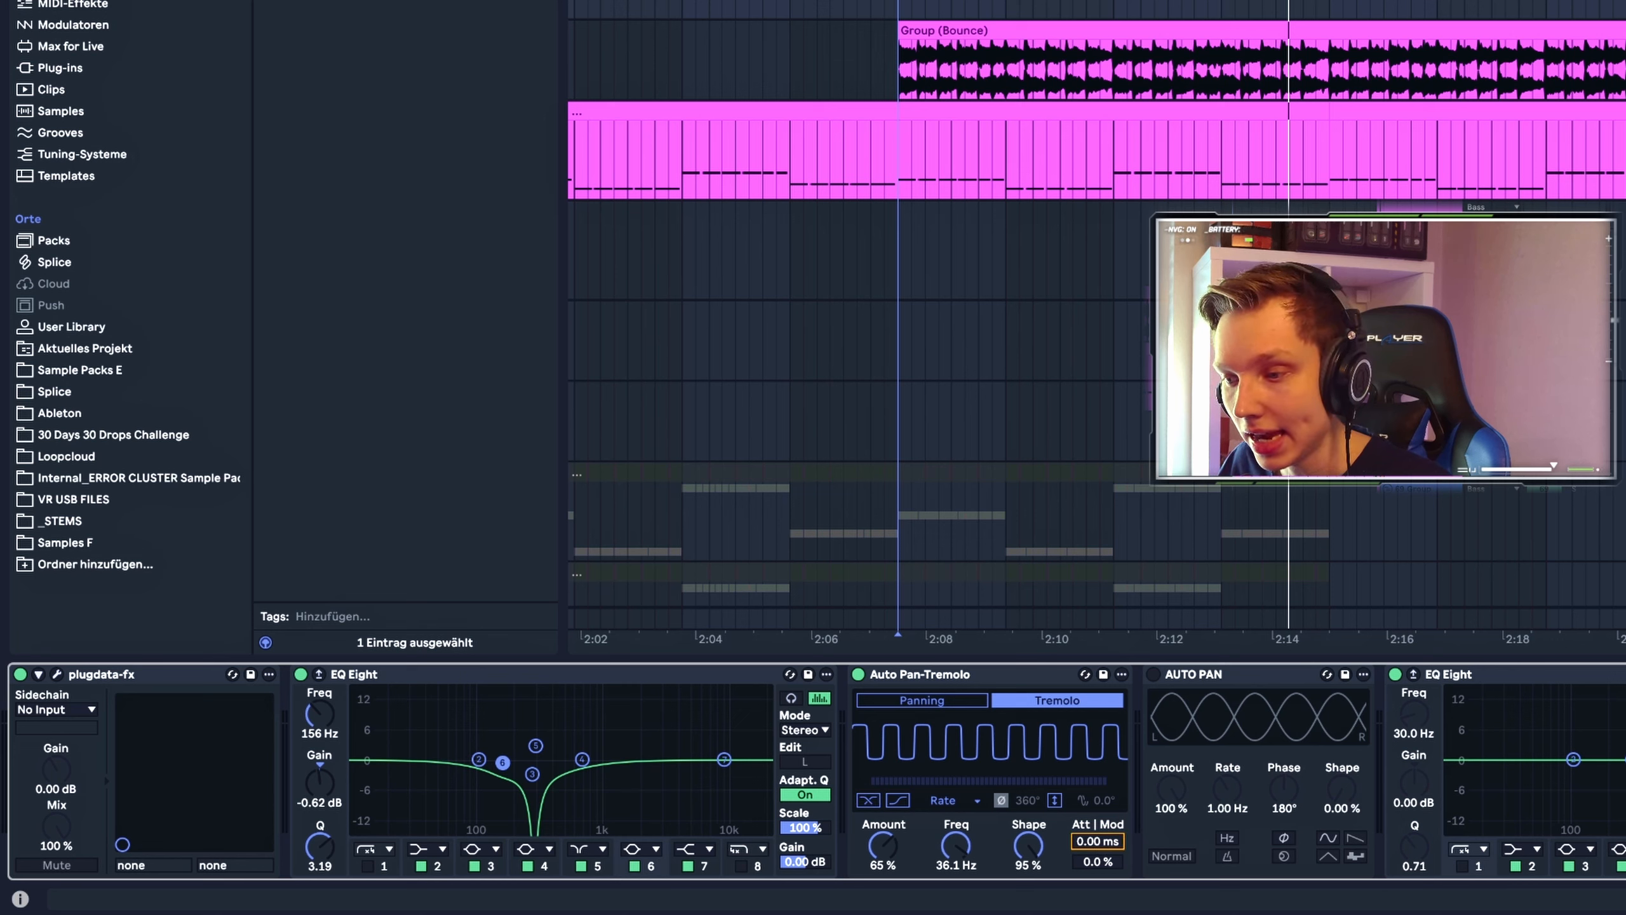
{"action": "left_click_drag", "start_coordinate": [1097, 841], "coordinate": [1097, 795]}
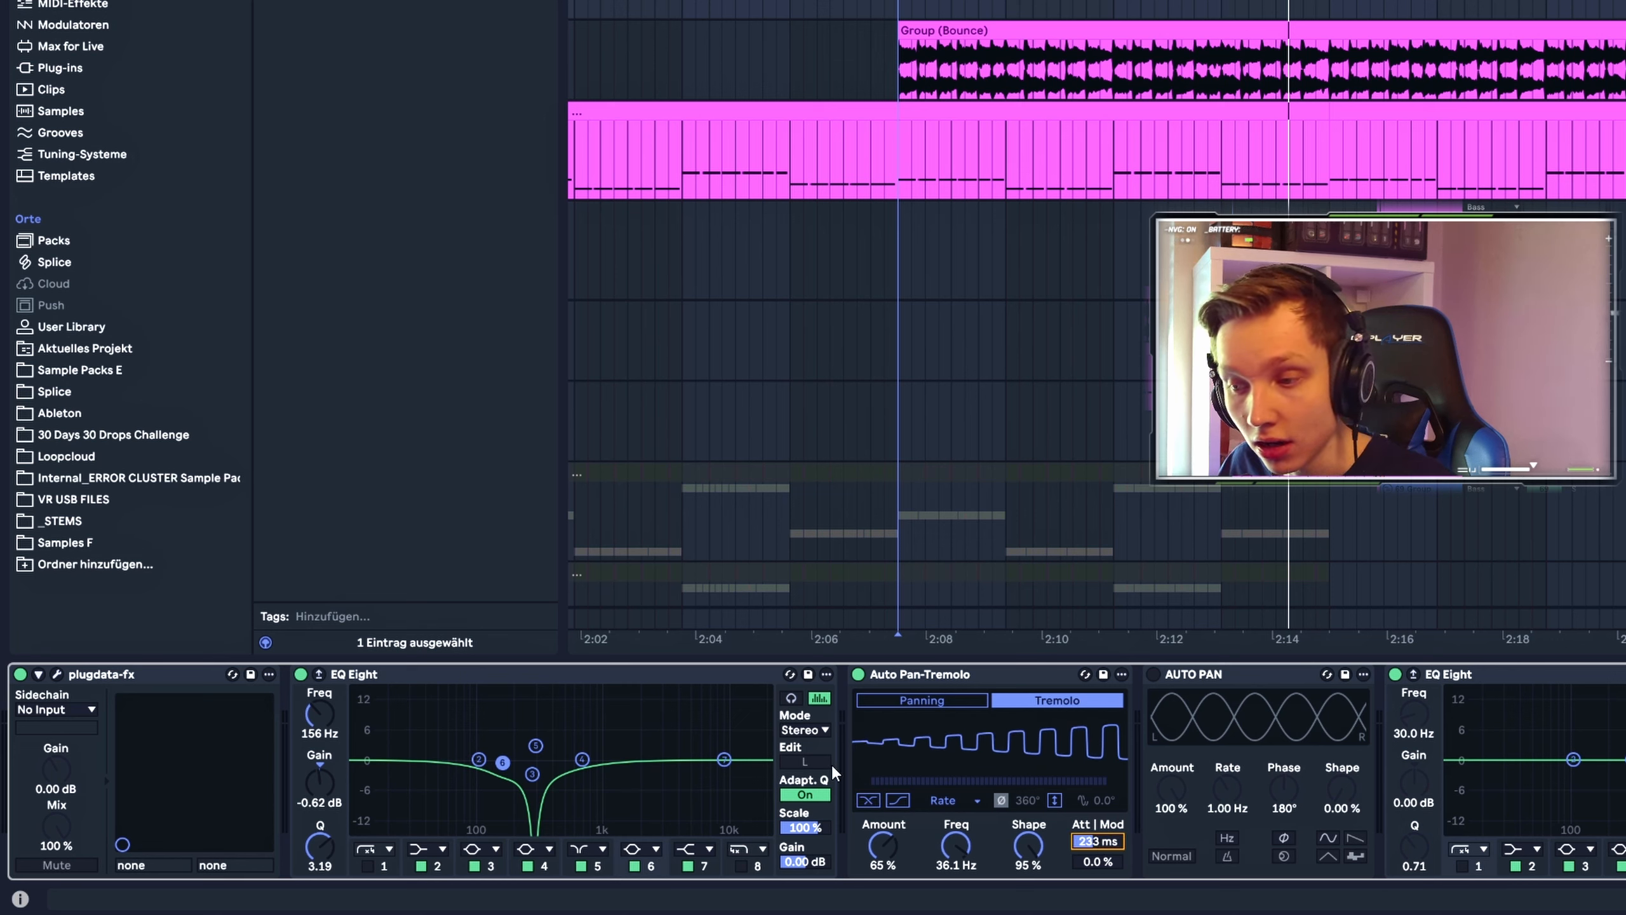
{"action": "key", "text": "space"}
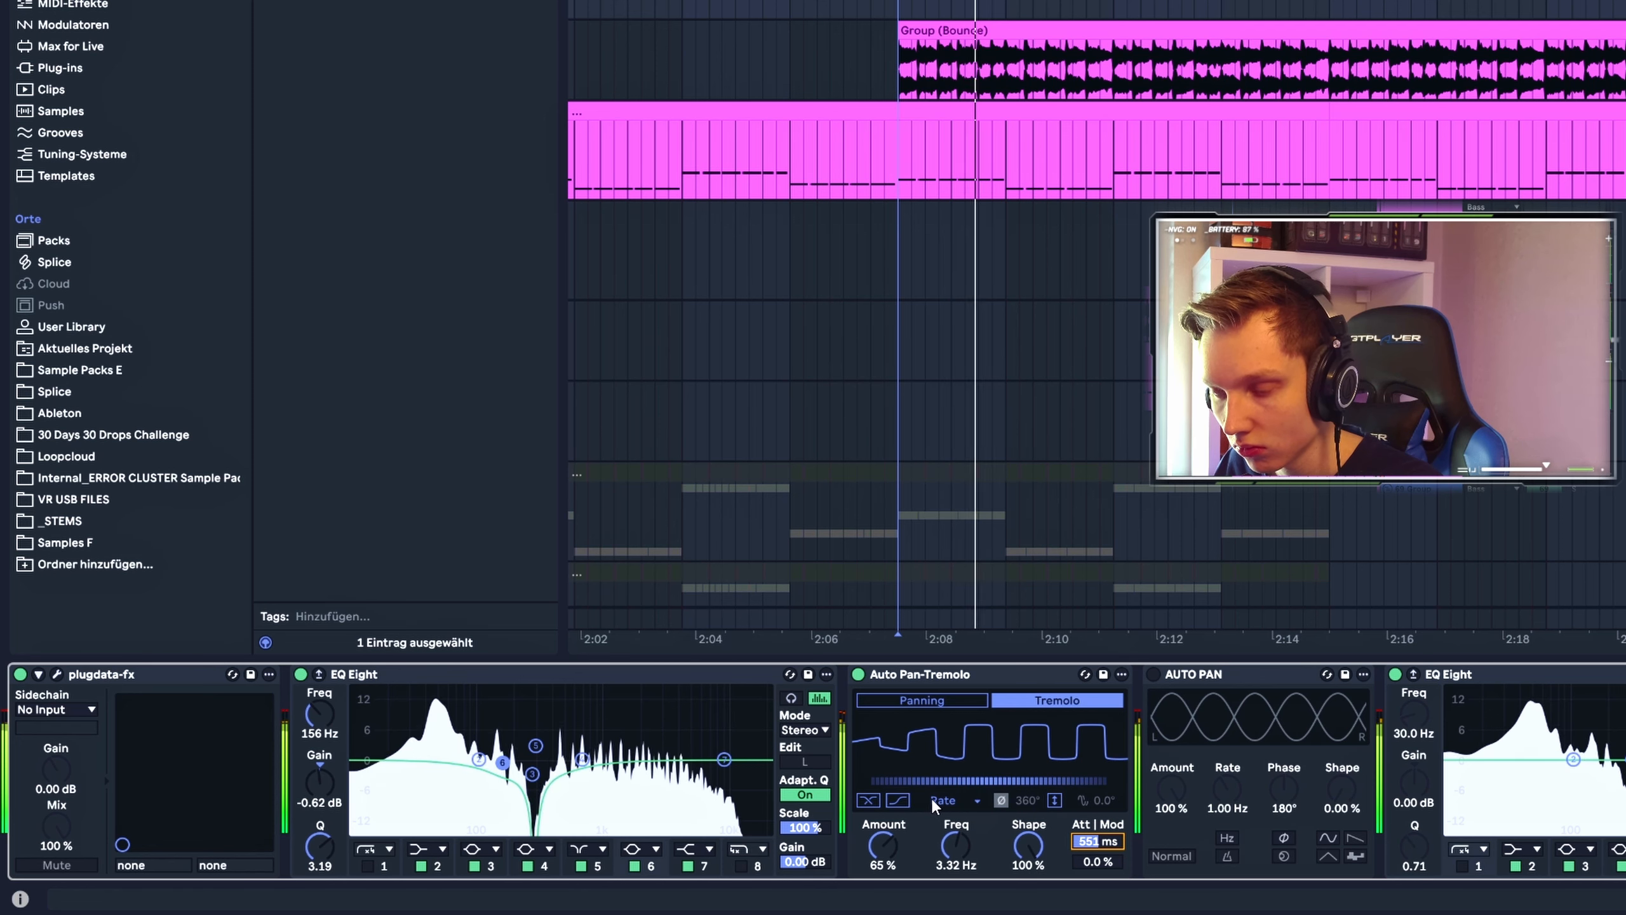
{"action": "key", "text": "space"}
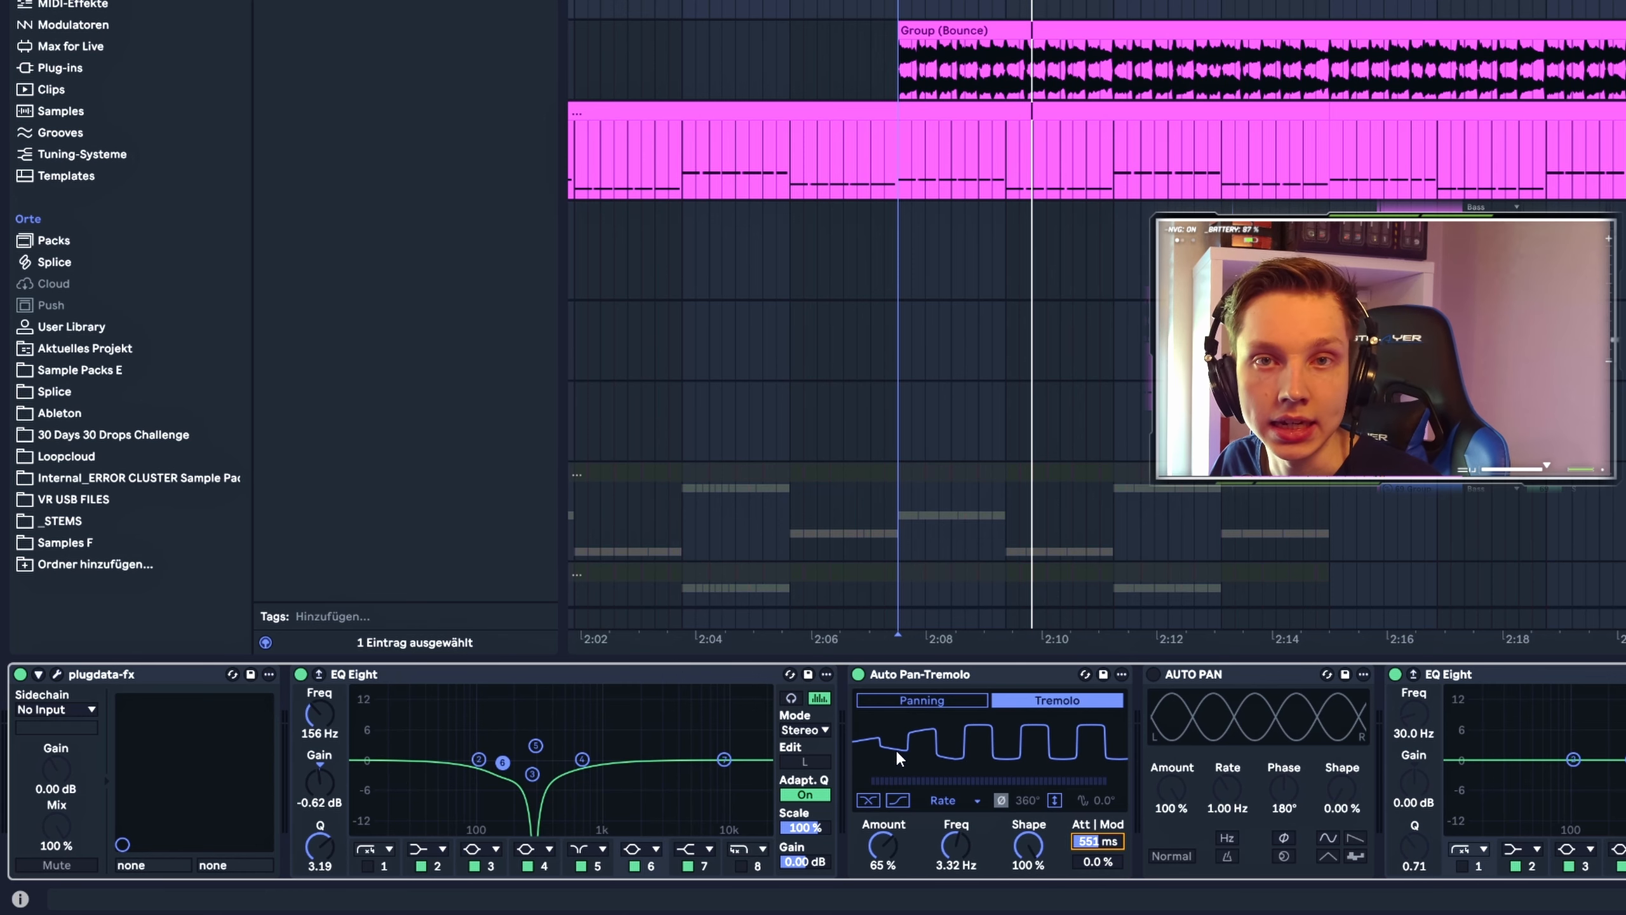
{"action": "key", "text": "space"}
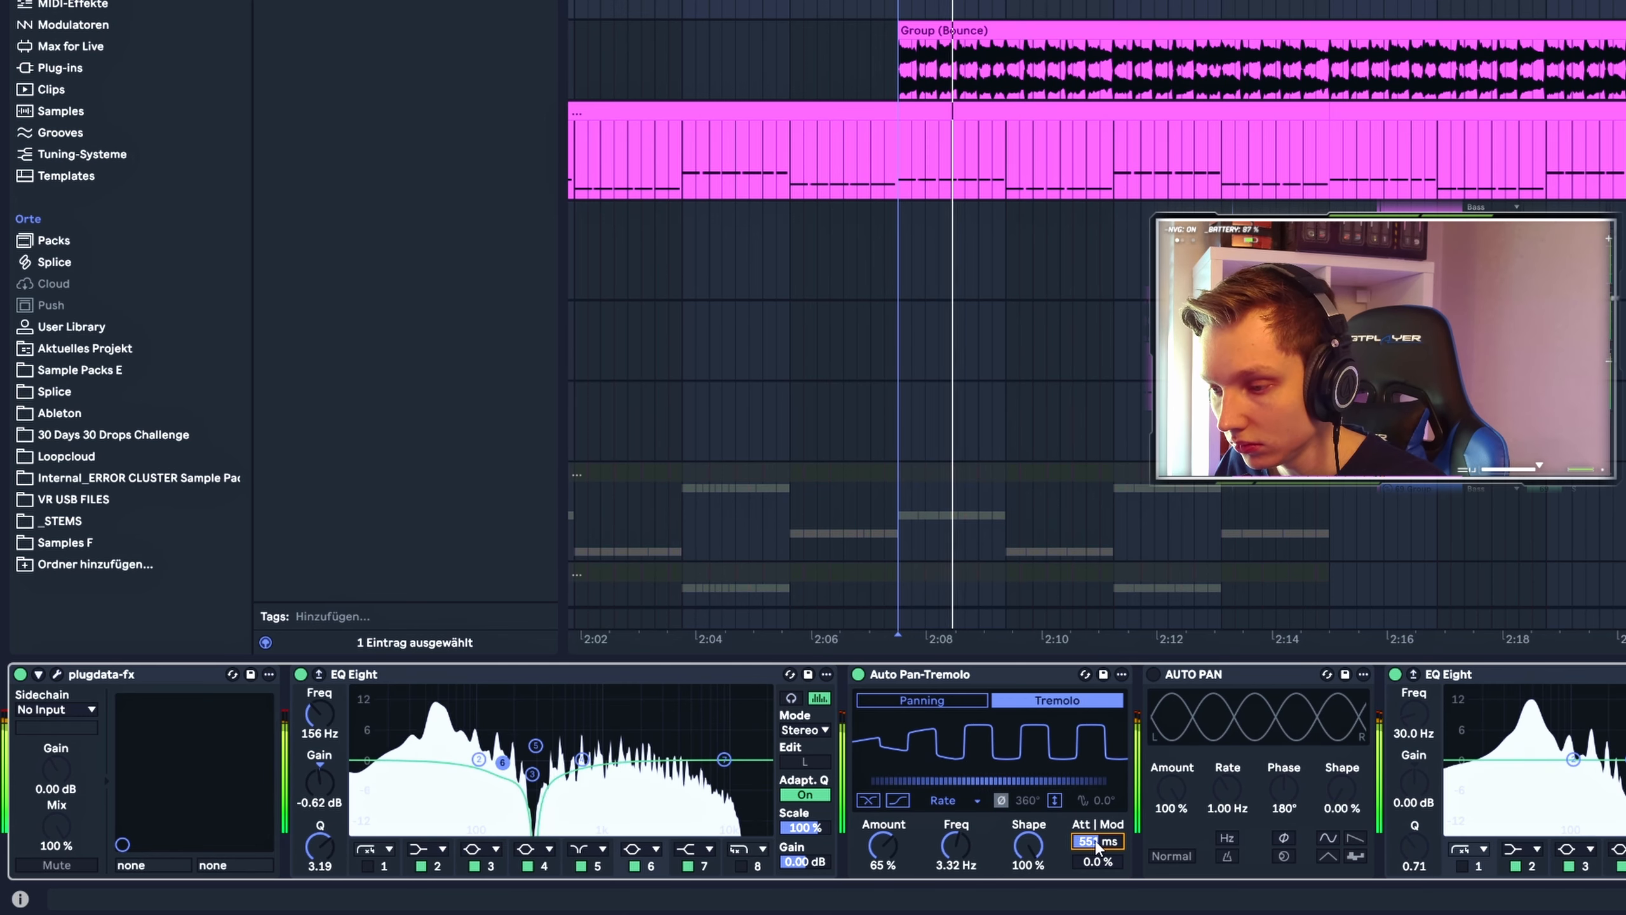
Switch Auto Pan-Tremolo's rate mode to 16th, set the rate to 7/16 and audition it
{"action": "left_click", "coordinate": [953, 800]}
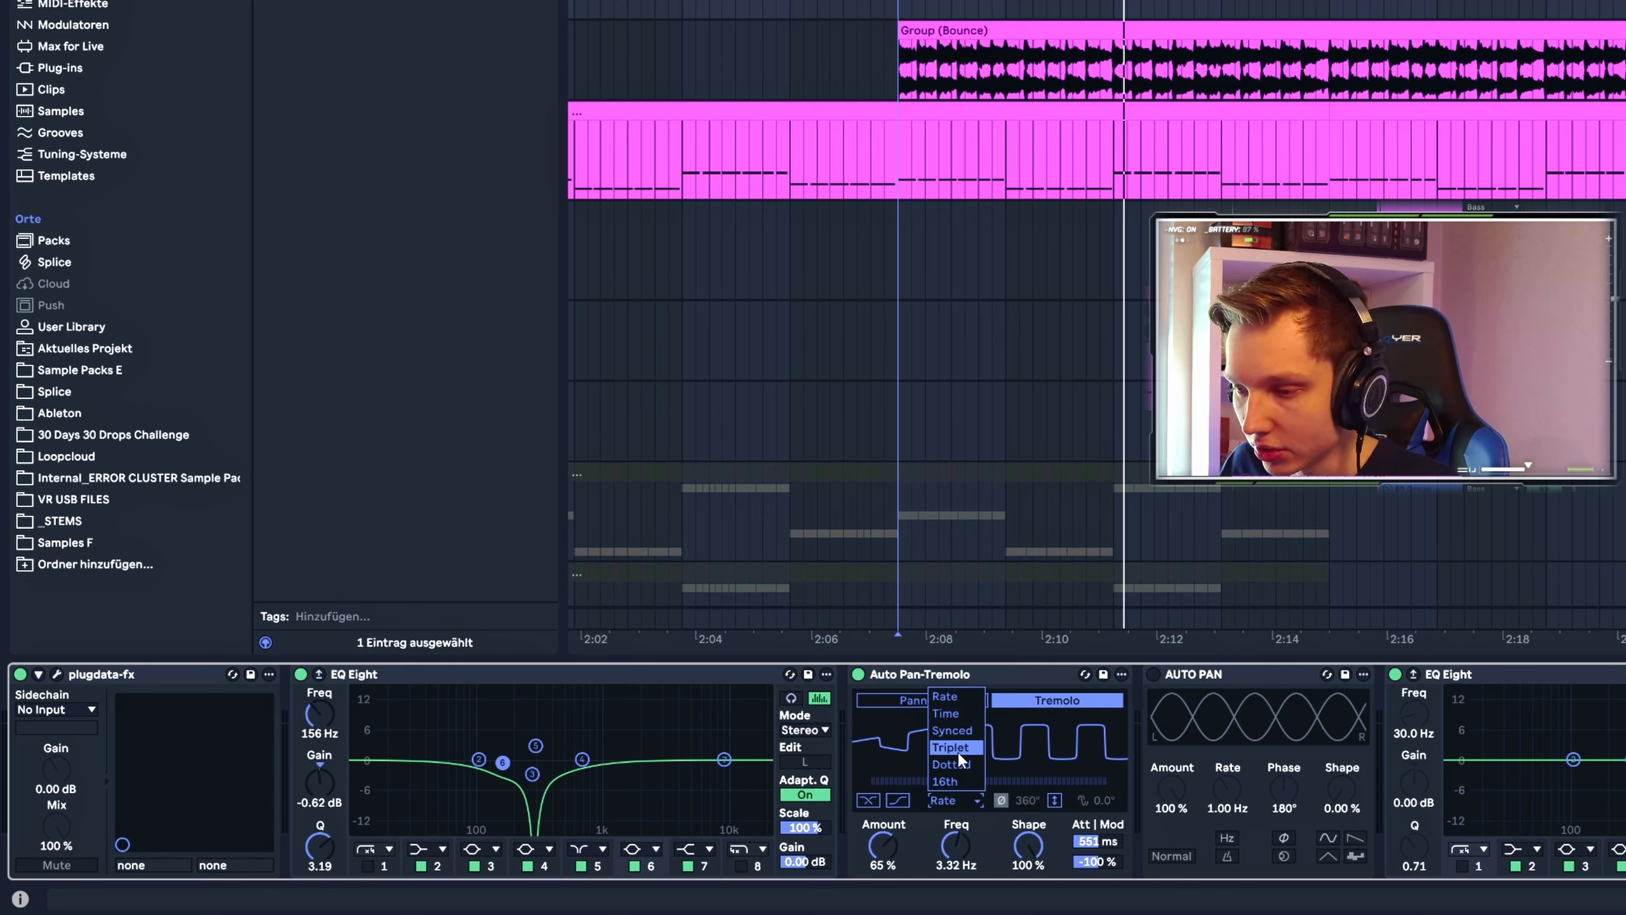
{"action": "left_click", "coordinate": [953, 782]}
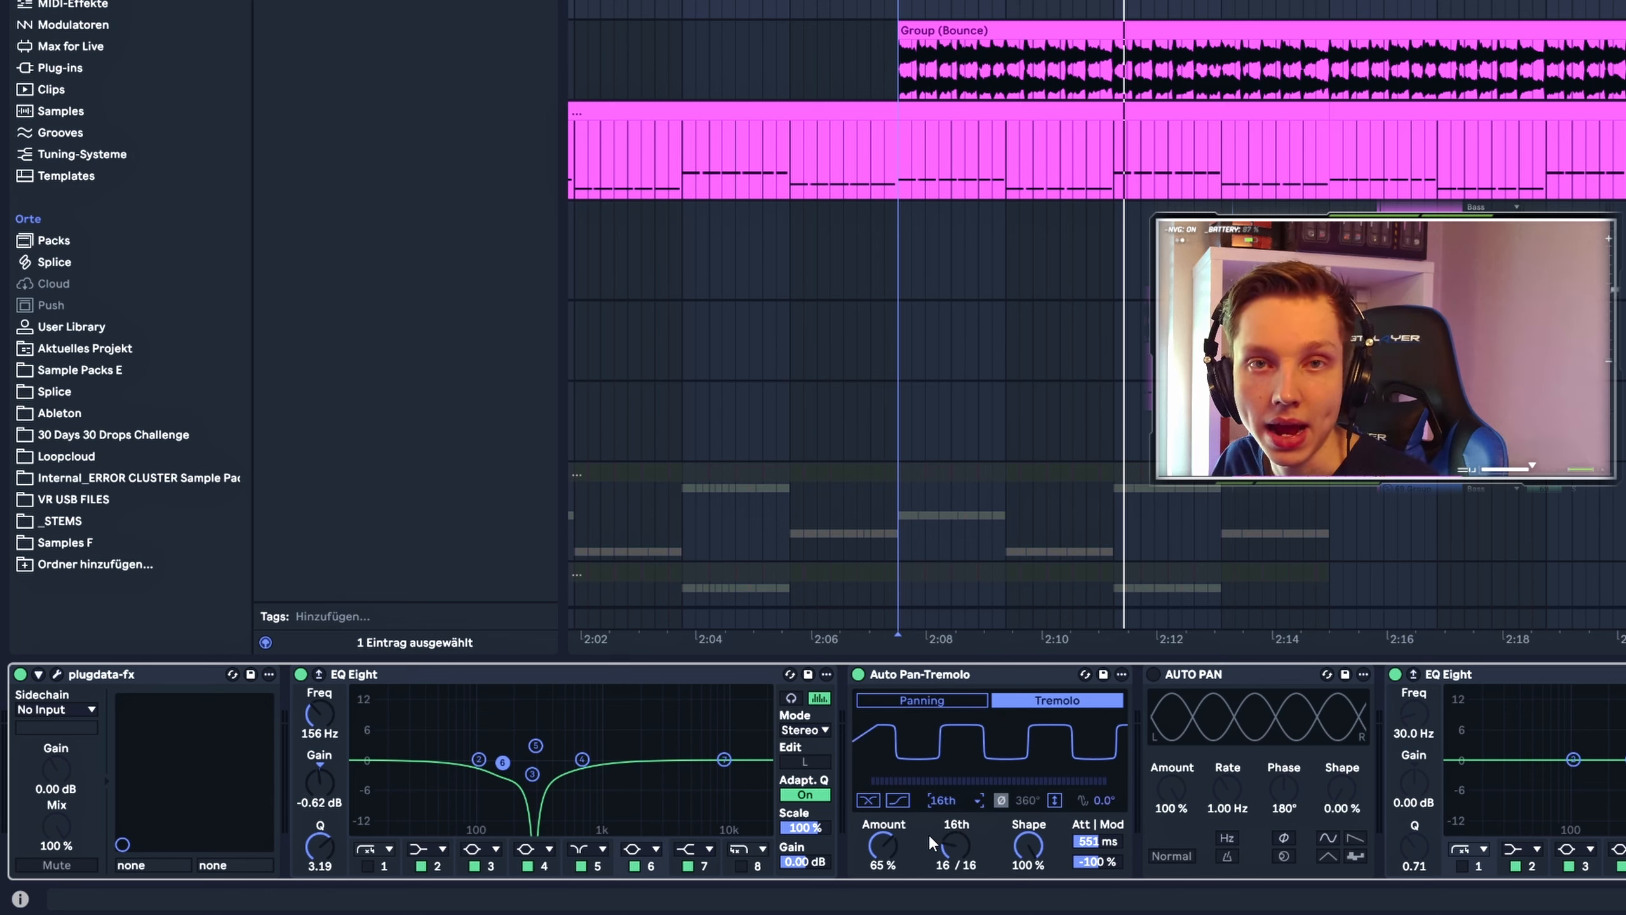
{"action": "left_click_drag", "start_coordinate": [948, 846], "coordinate": [956, 898]}
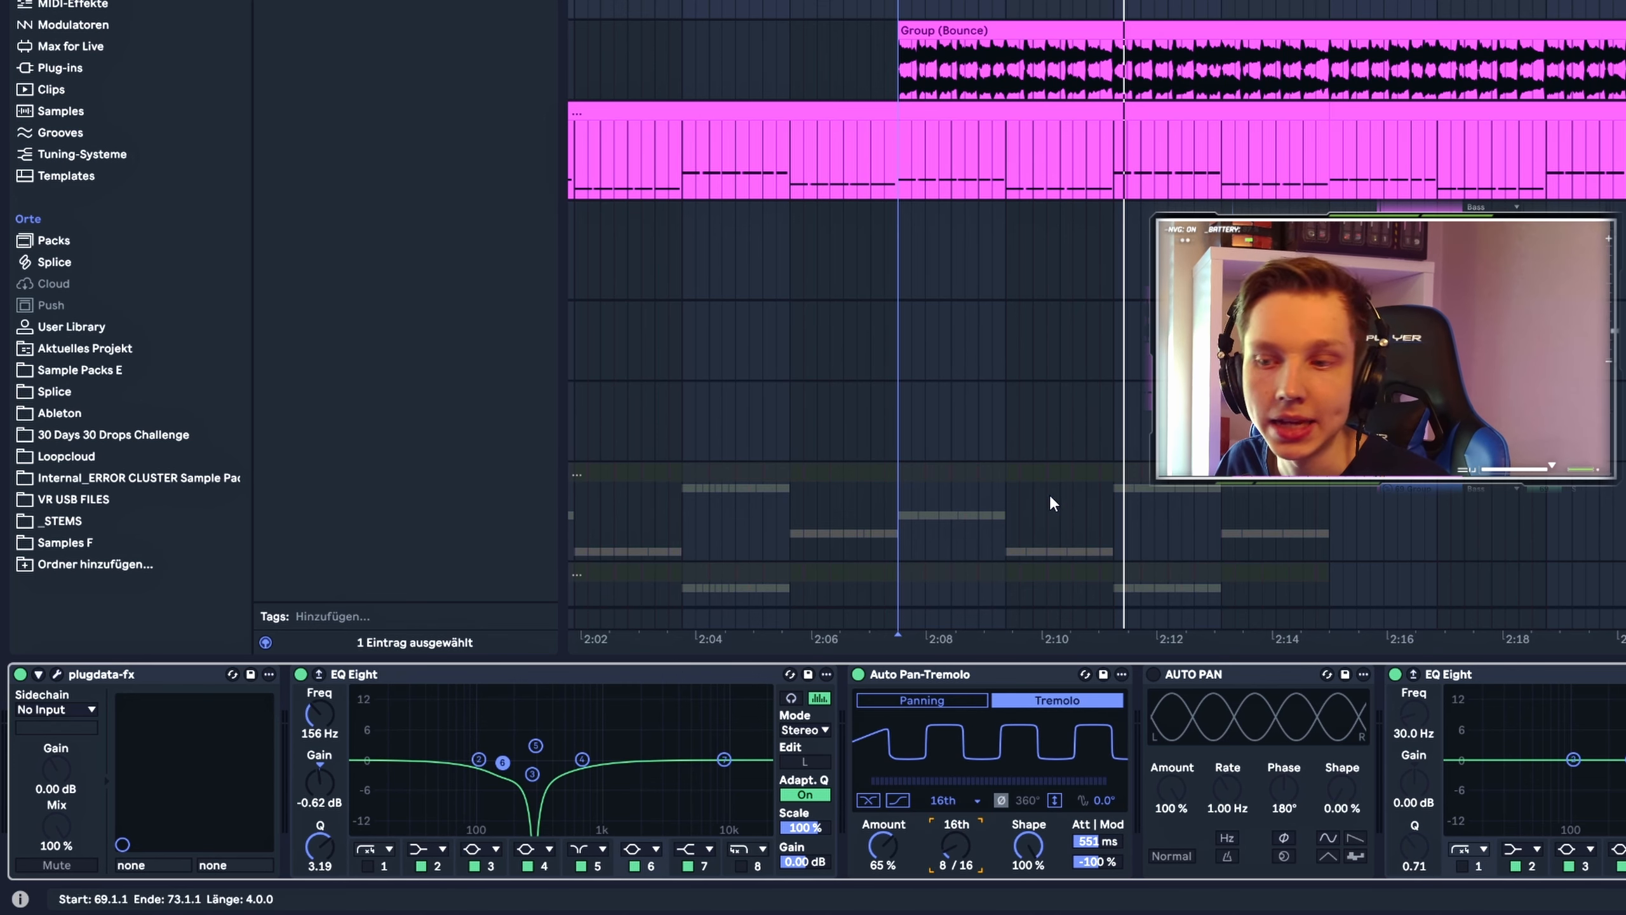
{"action": "key", "text": "space"}
{"action": "key", "text": "space"}
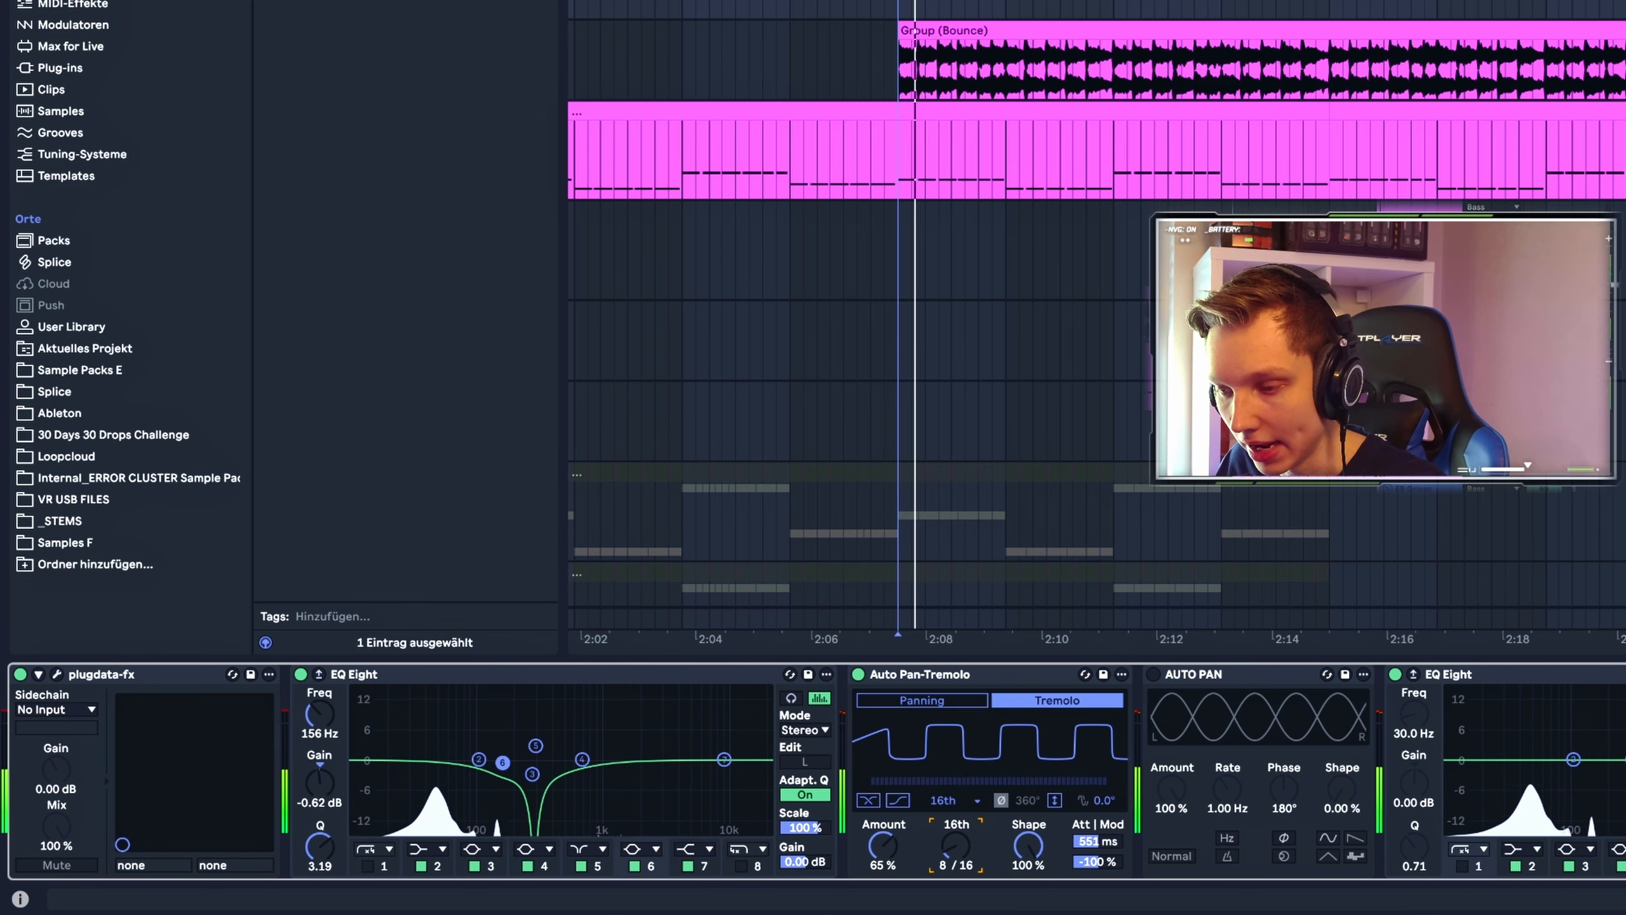
{"action": "left_click_drag", "start_coordinate": [955, 841], "coordinate": [956, 844]}
{"action": "key", "text": "space"}
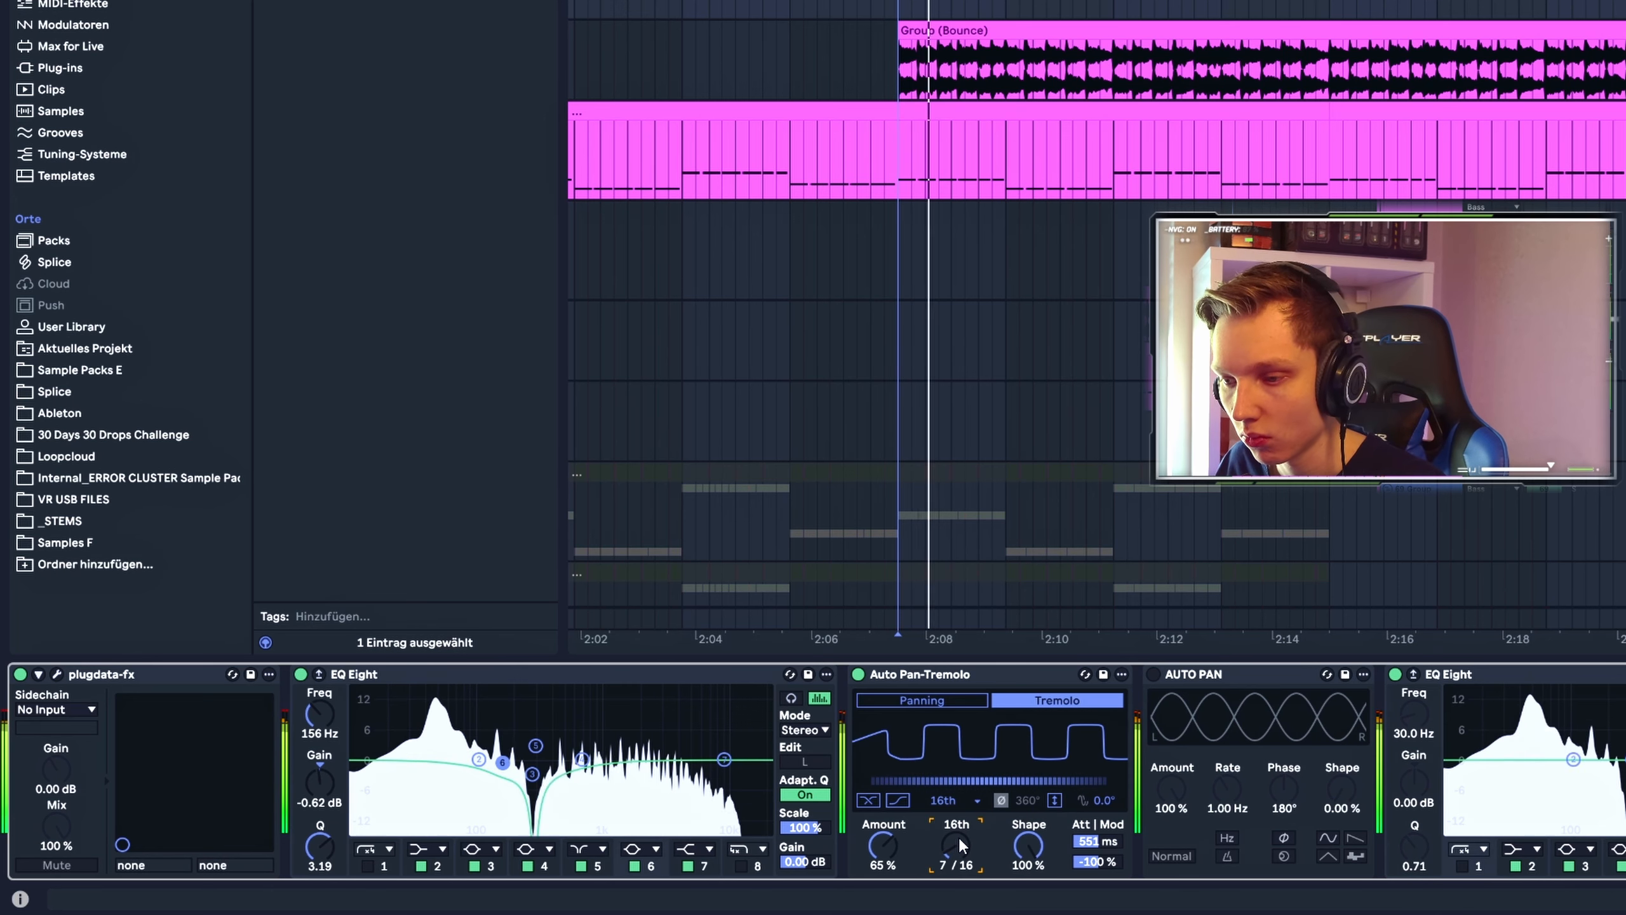
{"action": "key", "text": "space"}
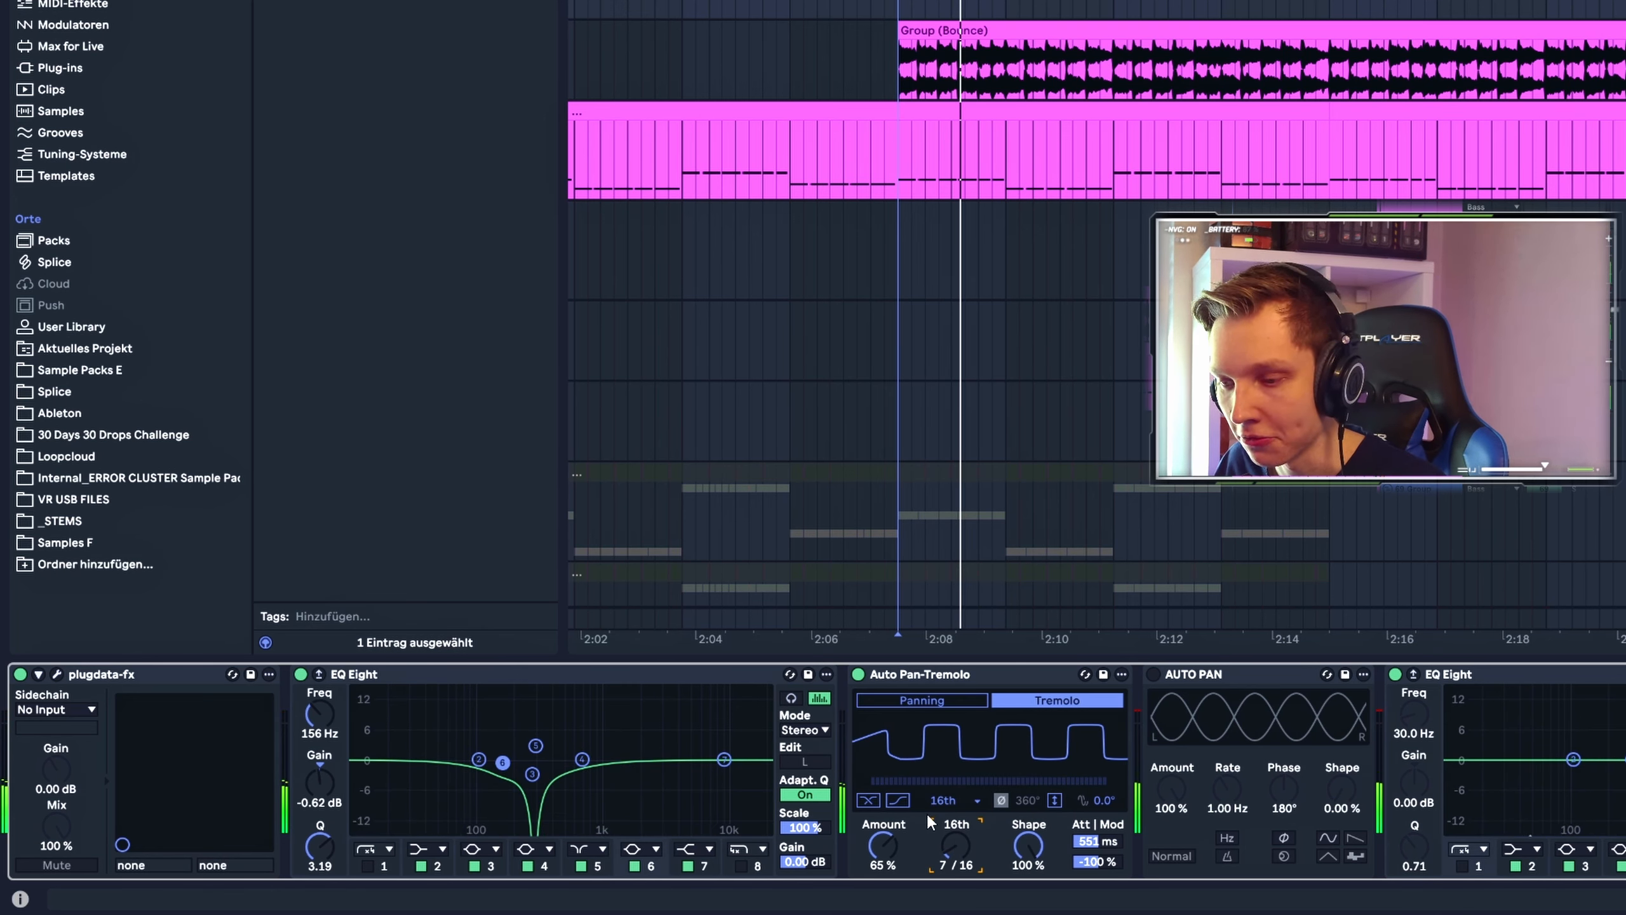
Return Auto Pan-Tremolo to Panning, replace the phase offset with a 50% spin and set the Amount to 100%
{"action": "left_click", "coordinate": [910, 695]}
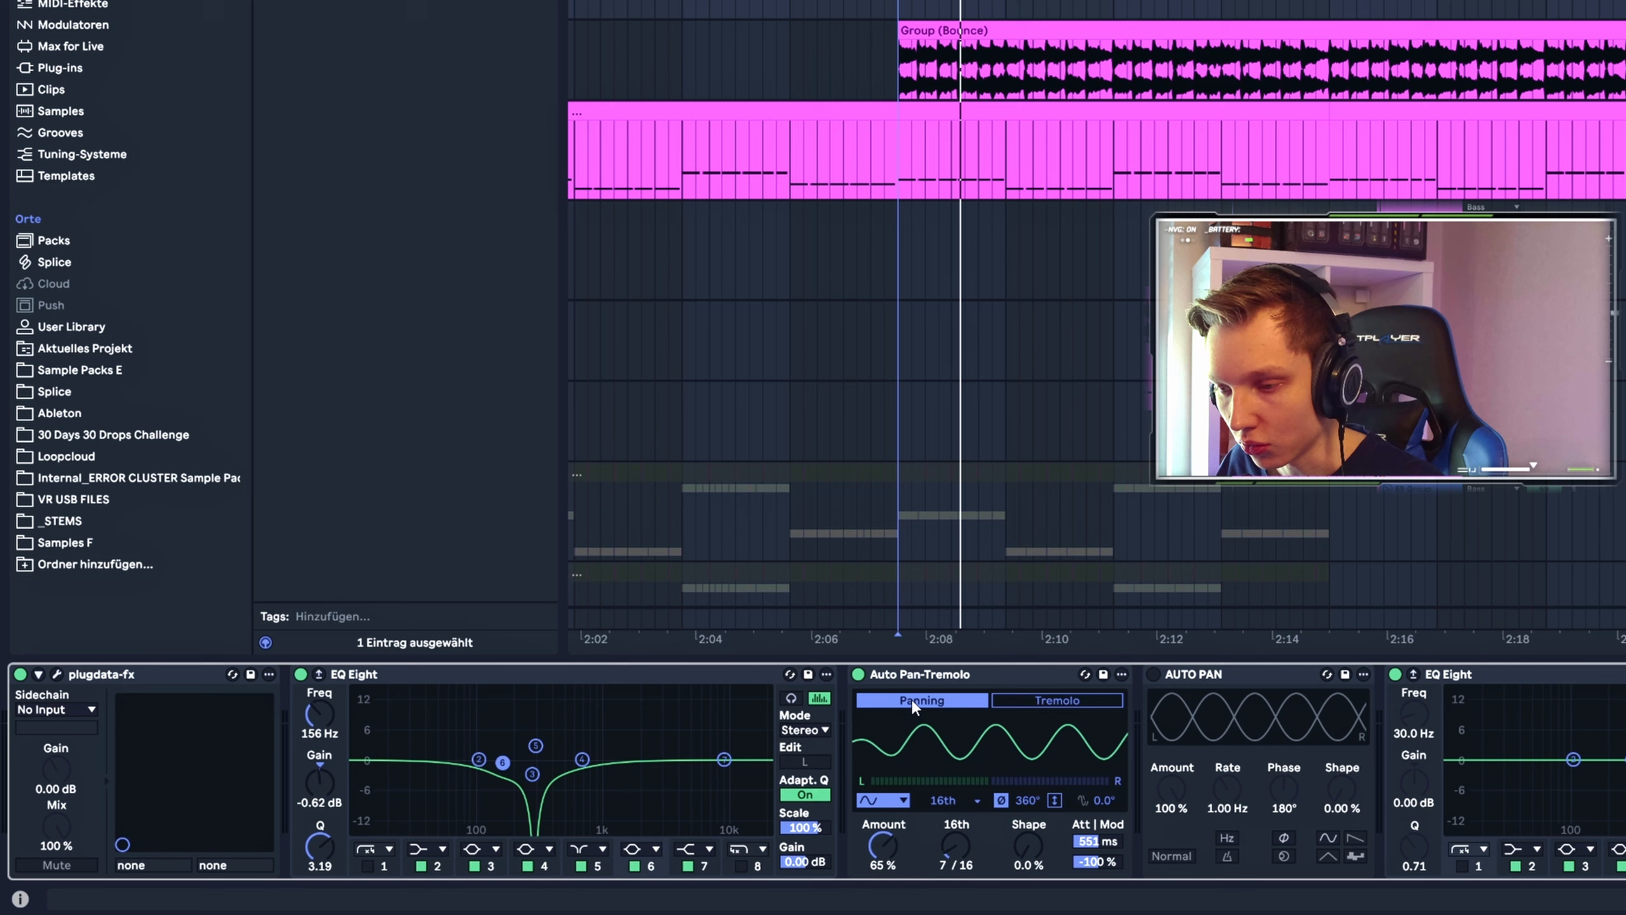
{"action": "left_click", "coordinate": [1001, 801]}
{"action": "left_click_drag", "start_coordinate": [1029, 801], "coordinate": [1028, 769]}
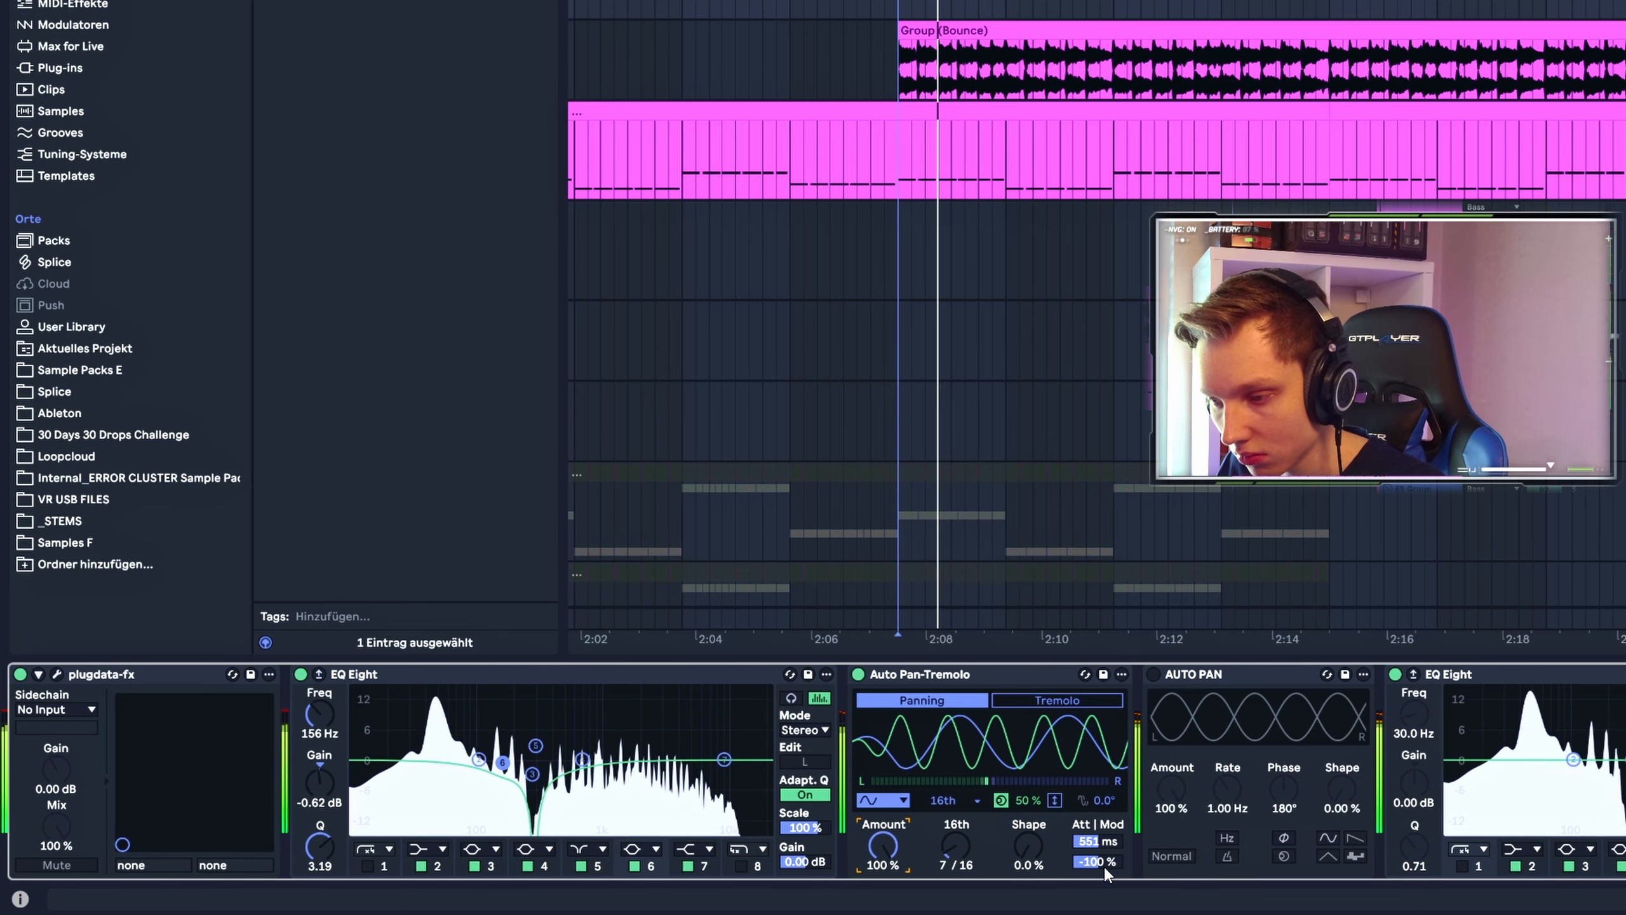
Try attack modulation values of 100%, 23% and -100% during playback, and reset the modulation to 0%
{"action": "double_click", "coordinate": [1104, 864]}
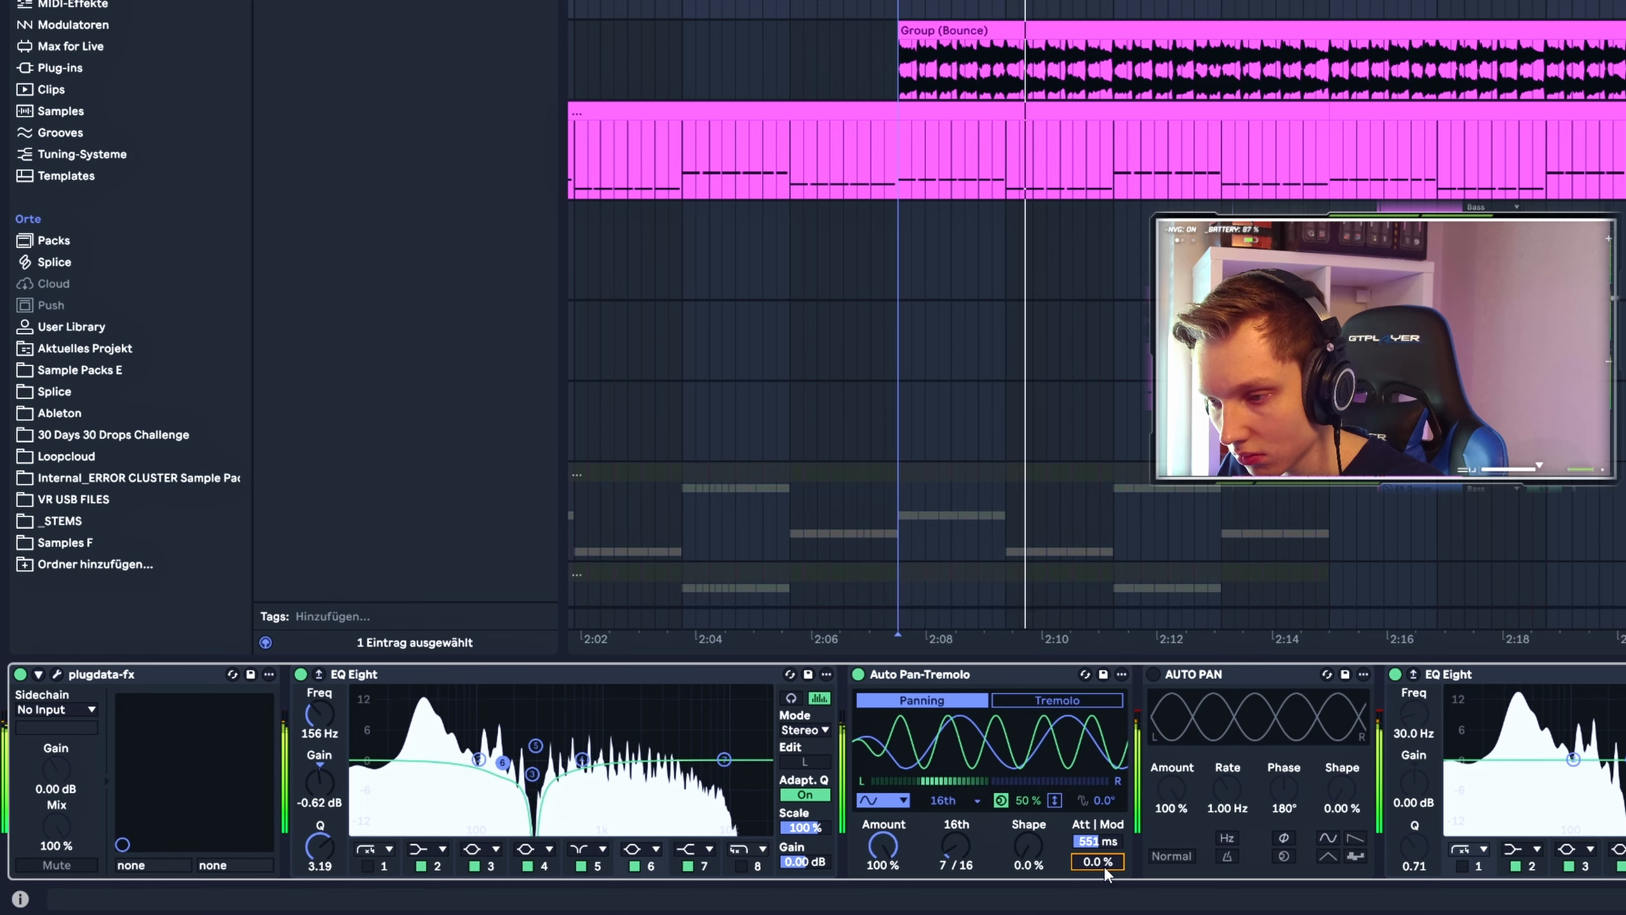
{"action": "type", "text": "100"}
{"action": "key", "text": "Return"}
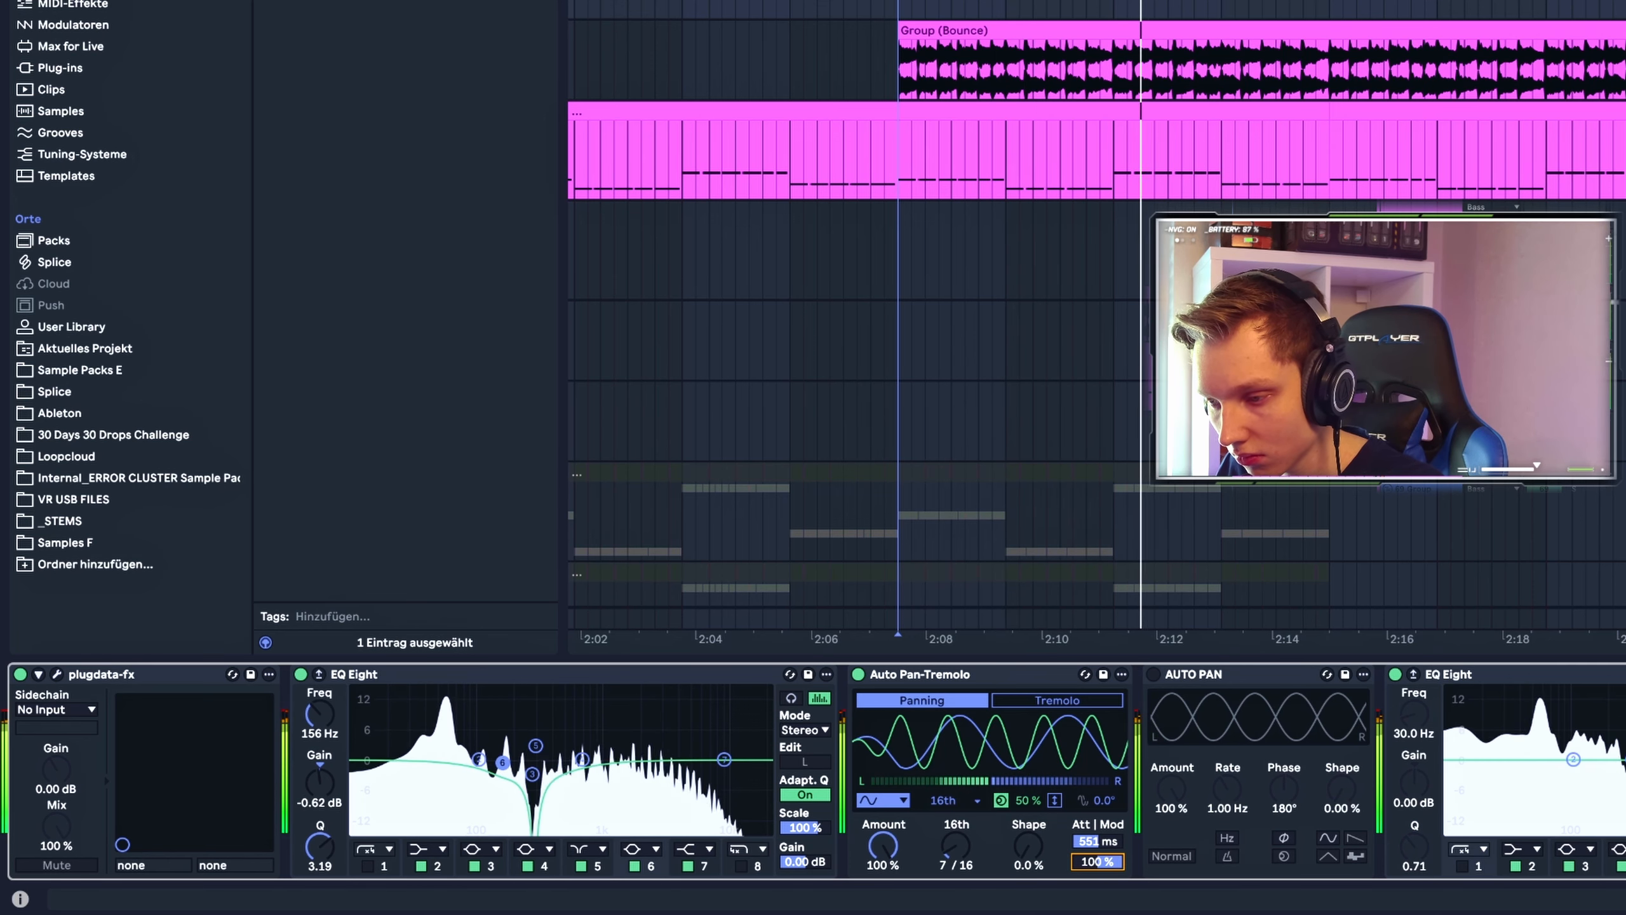
{"action": "type", "text": "23"}
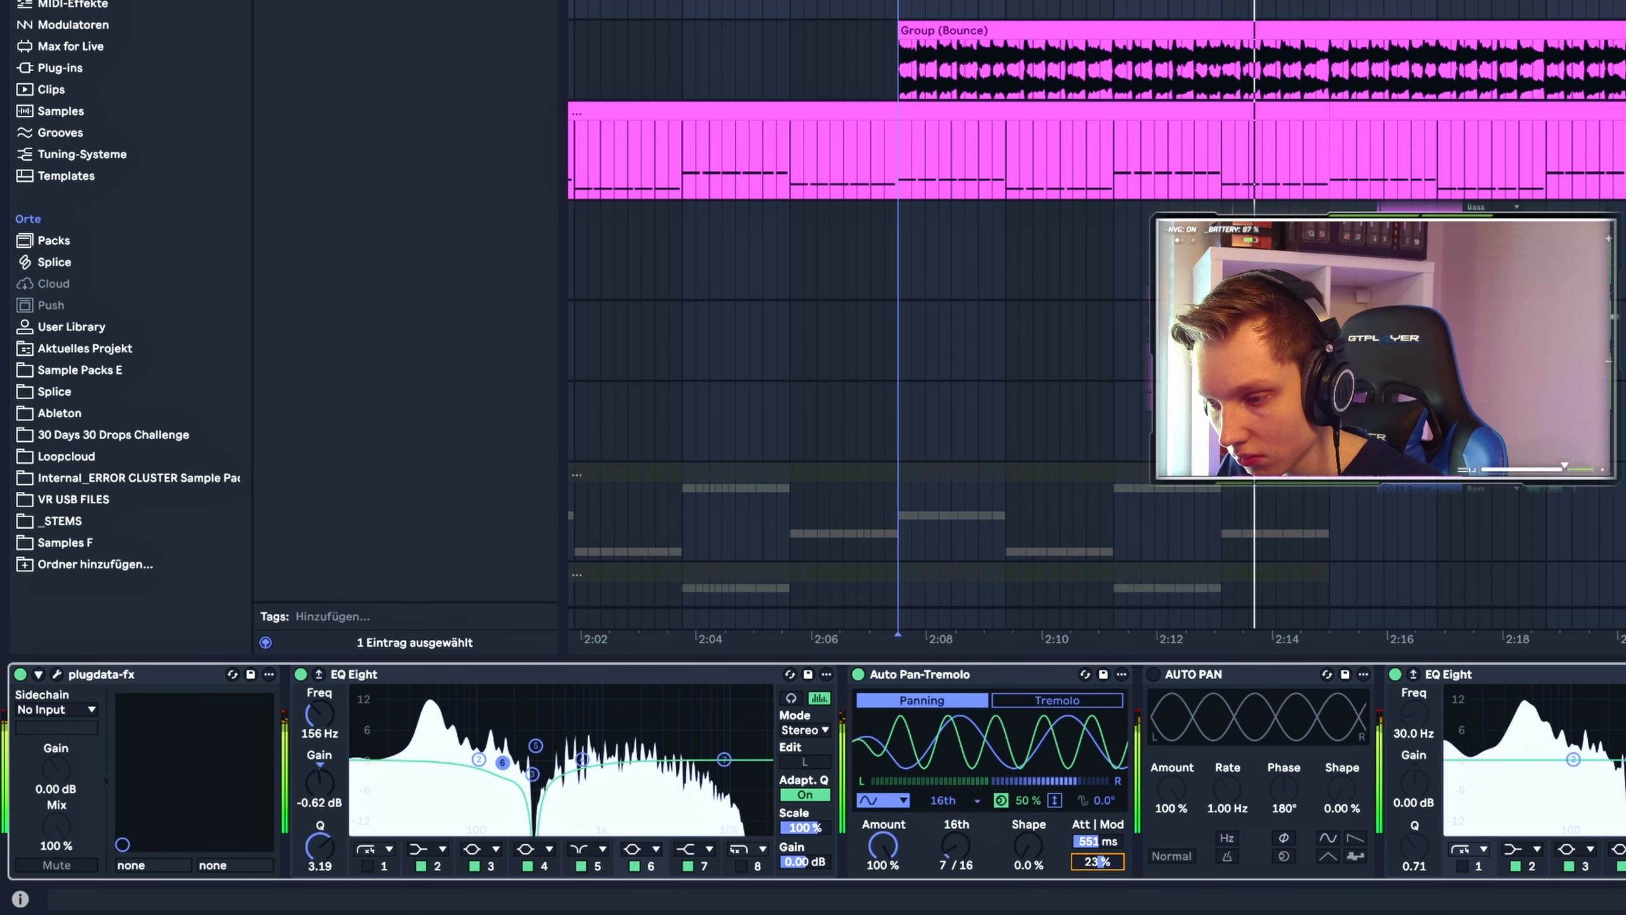
{"action": "left_click_drag", "start_coordinate": [1097, 861], "coordinate": [1097, 794]}
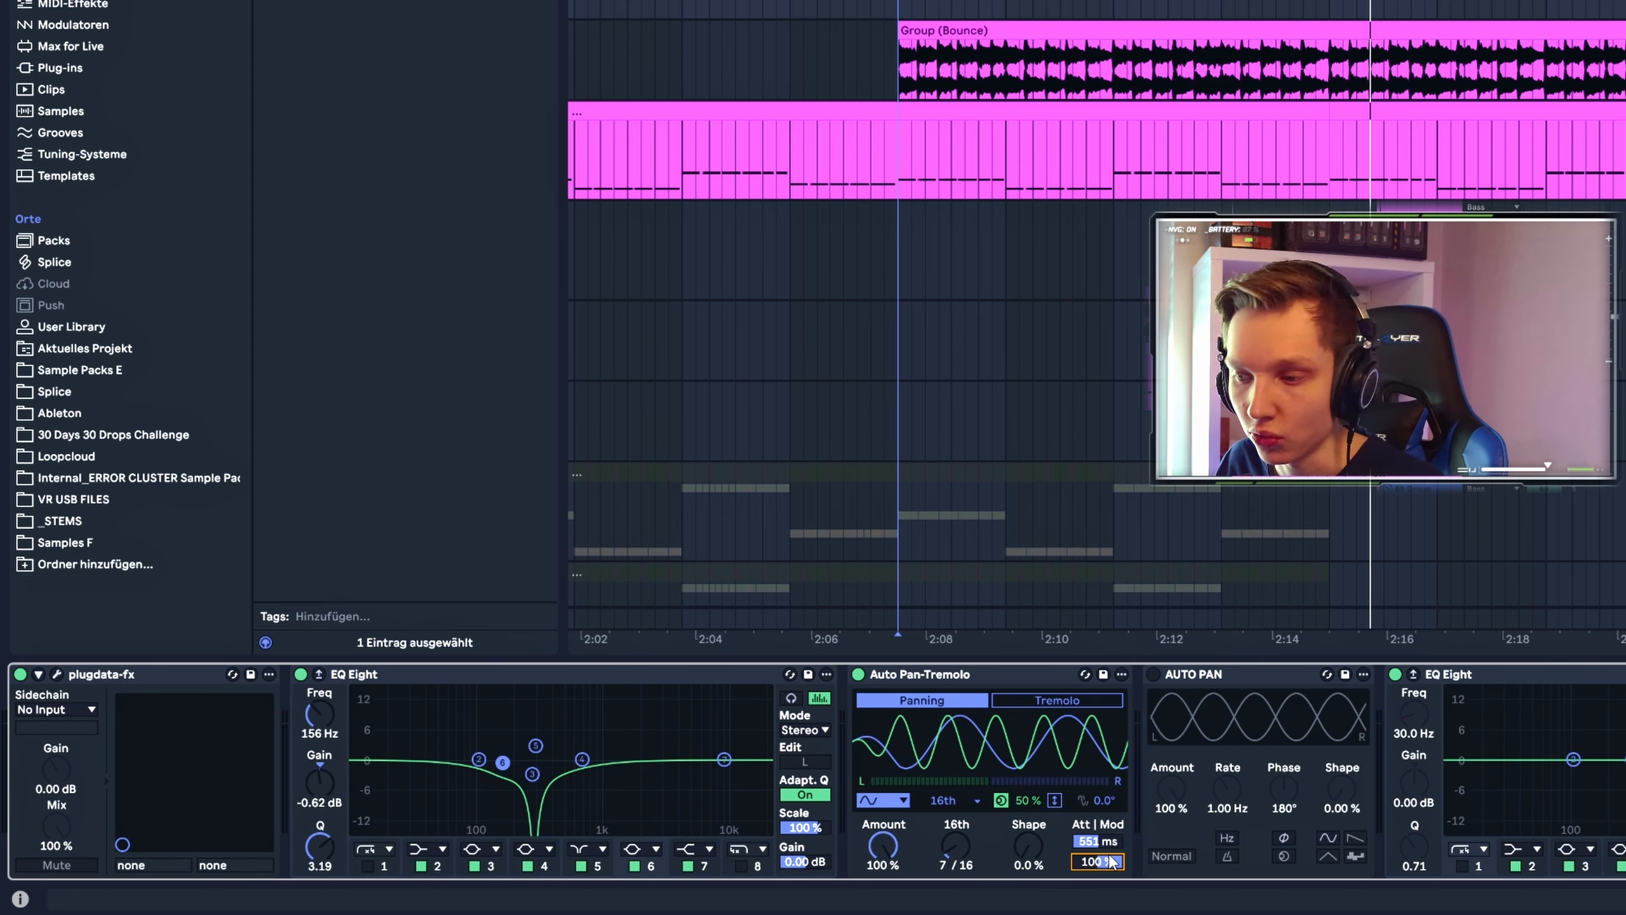
{"action": "key", "text": "space"}
{"action": "left_click_drag", "start_coordinate": [1108, 864], "coordinate": [1108, 914]}
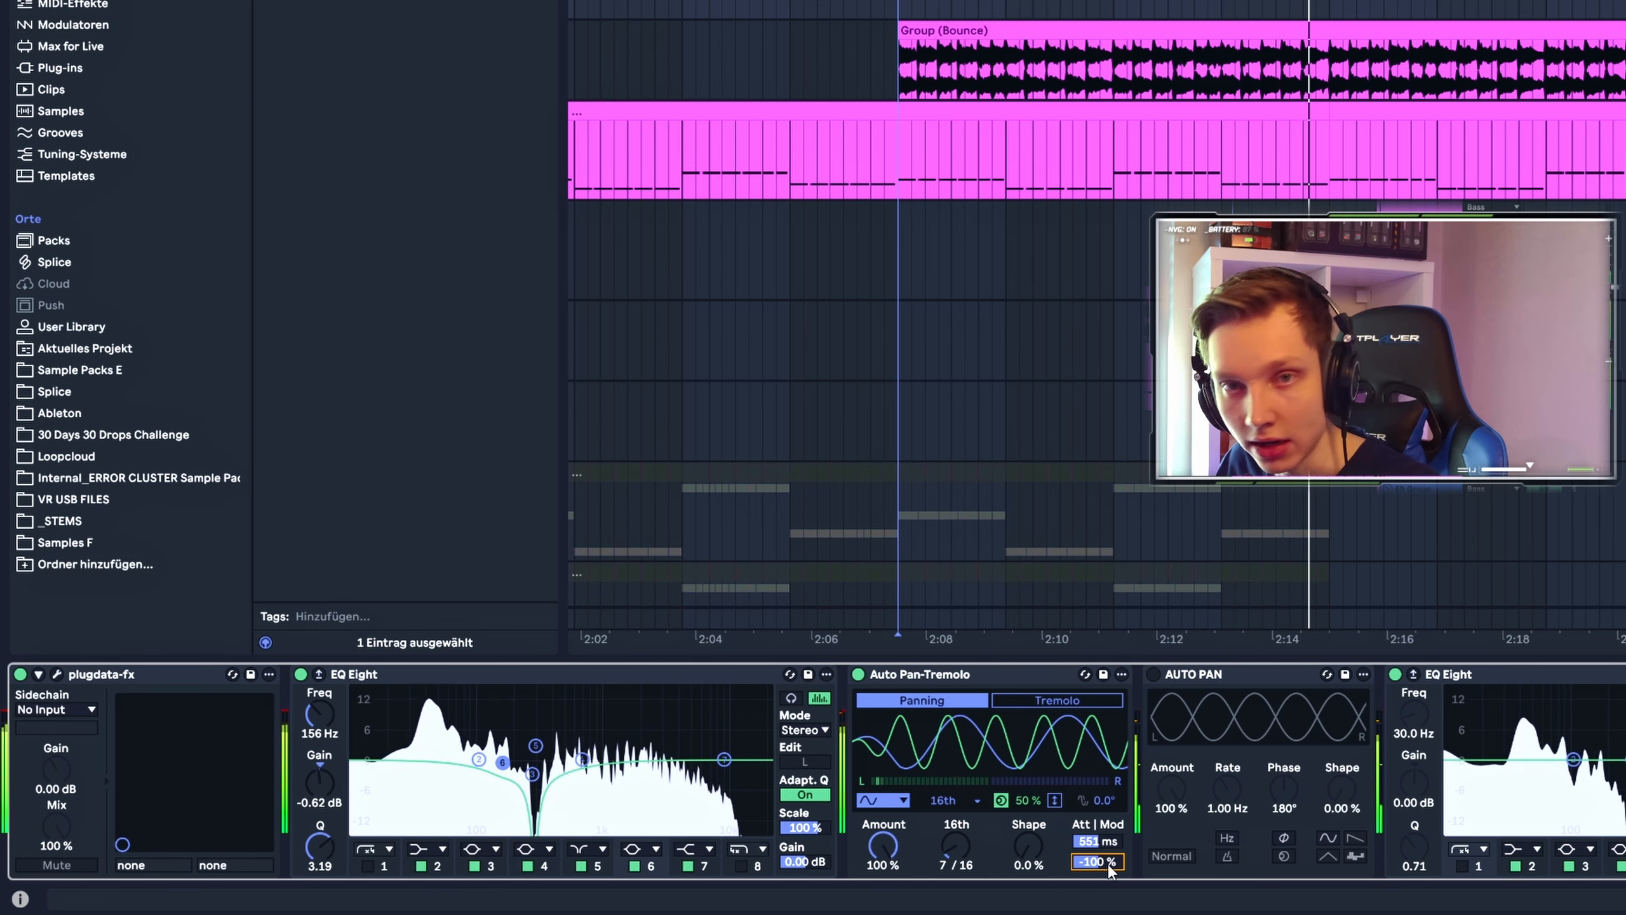
{"action": "double_click", "coordinate": [1109, 864]}
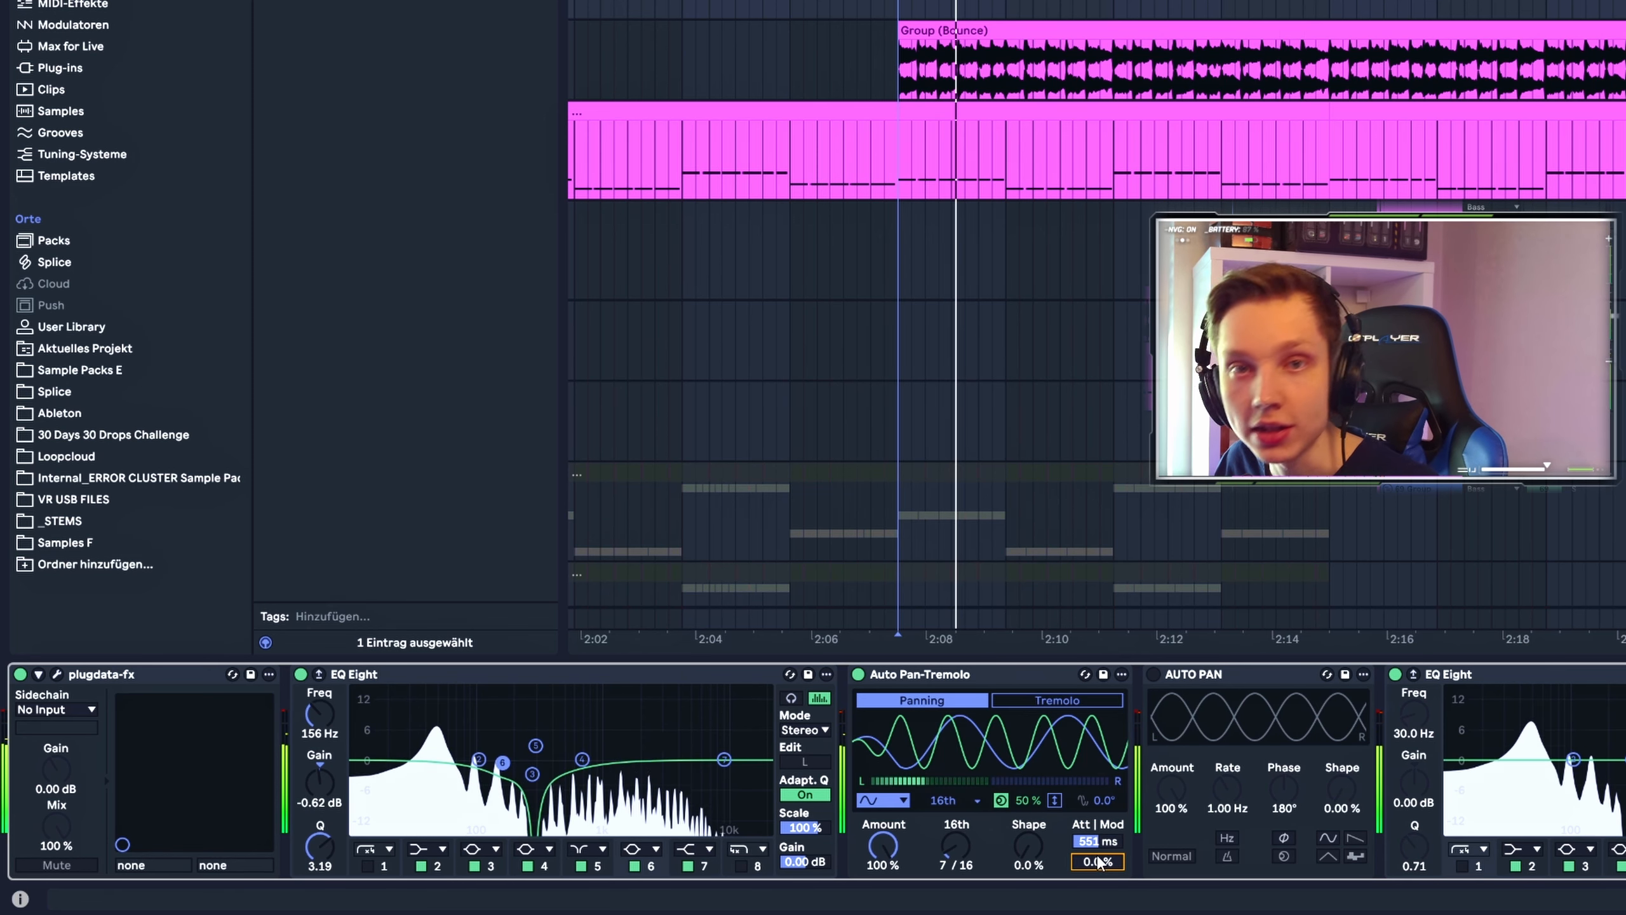
Raise Auto Pan-Tremolo's attack time to 1.99 s and audition the panning fade-in from the start position
{"action": "left_click", "coordinate": [1088, 836]}
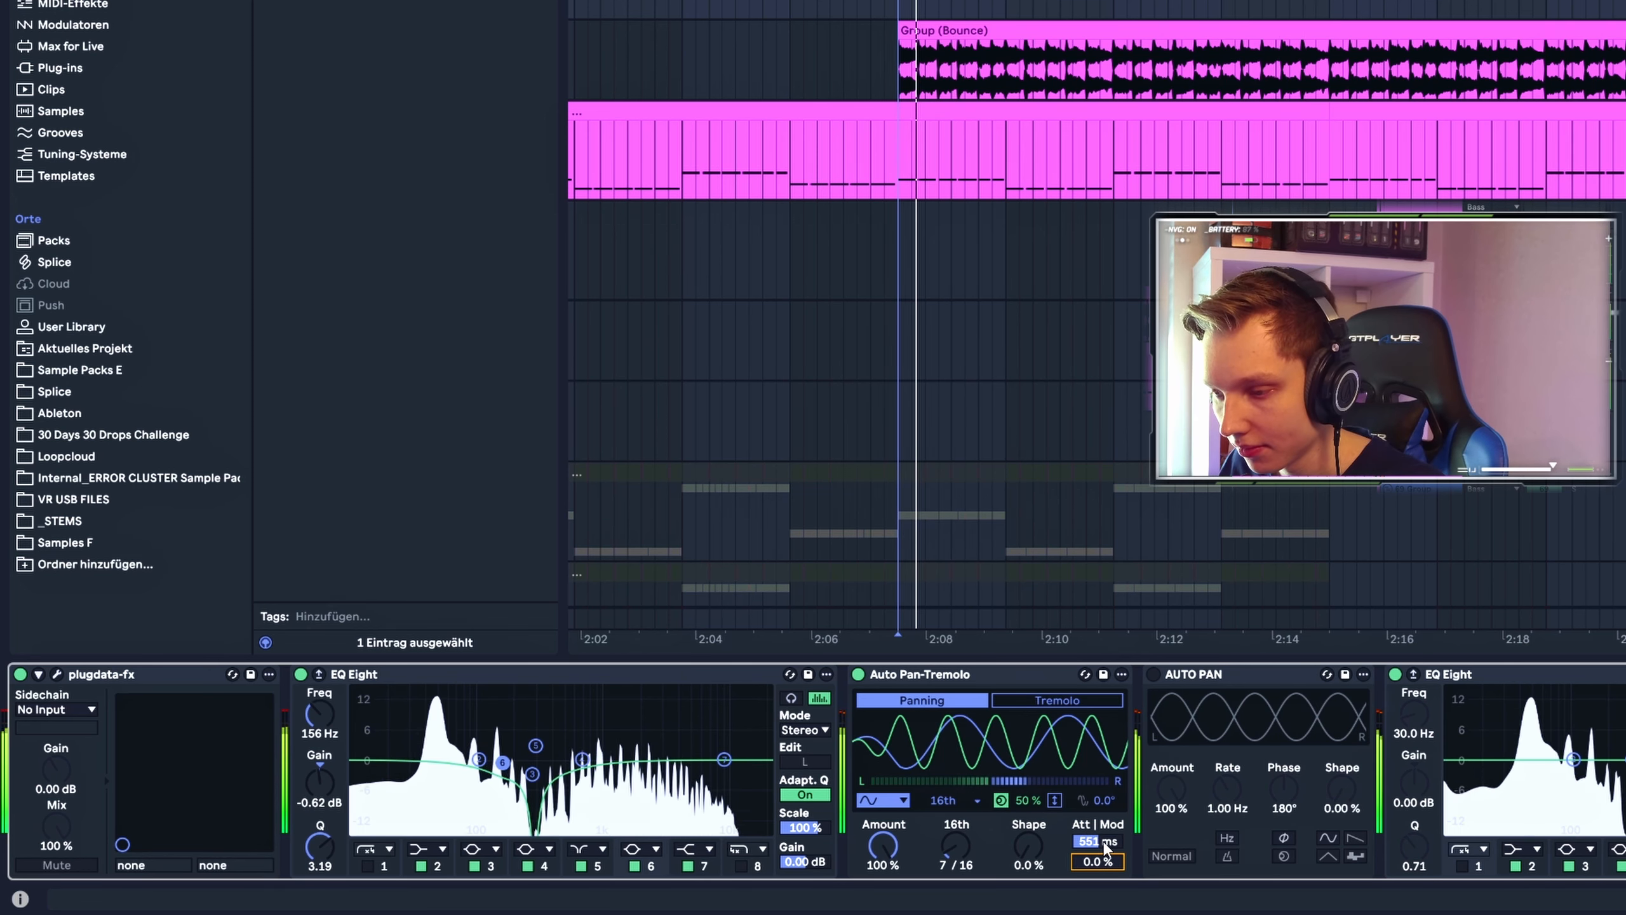
{"action": "left_click_drag", "start_coordinate": [1088, 835], "coordinate": [1088, 807]}
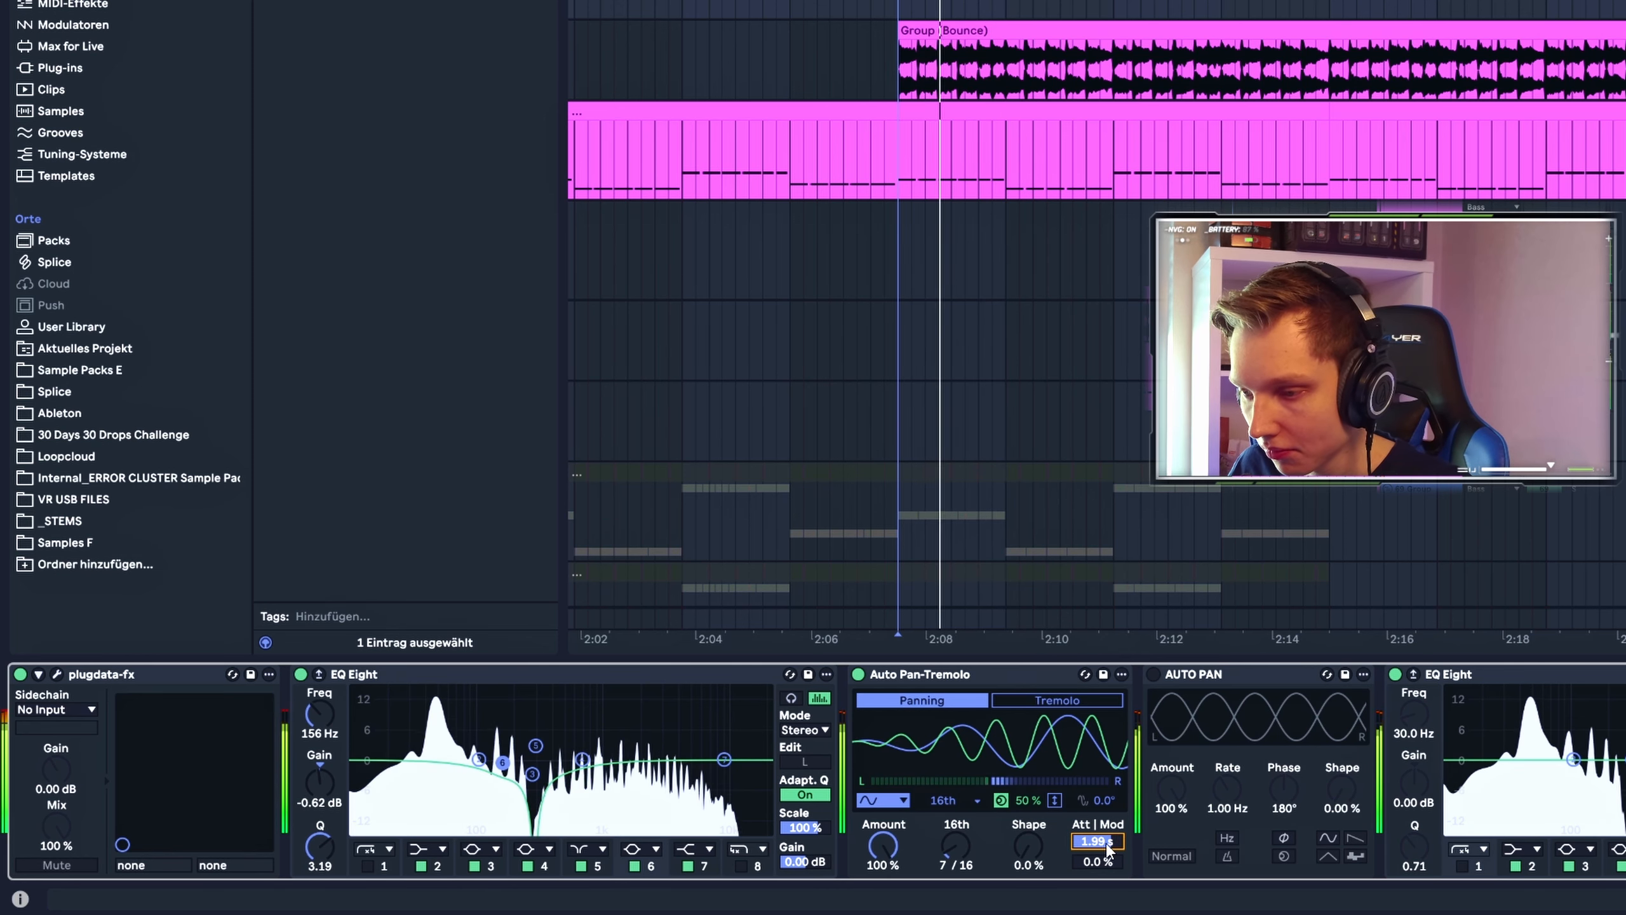
{"action": "key", "text": "space"}
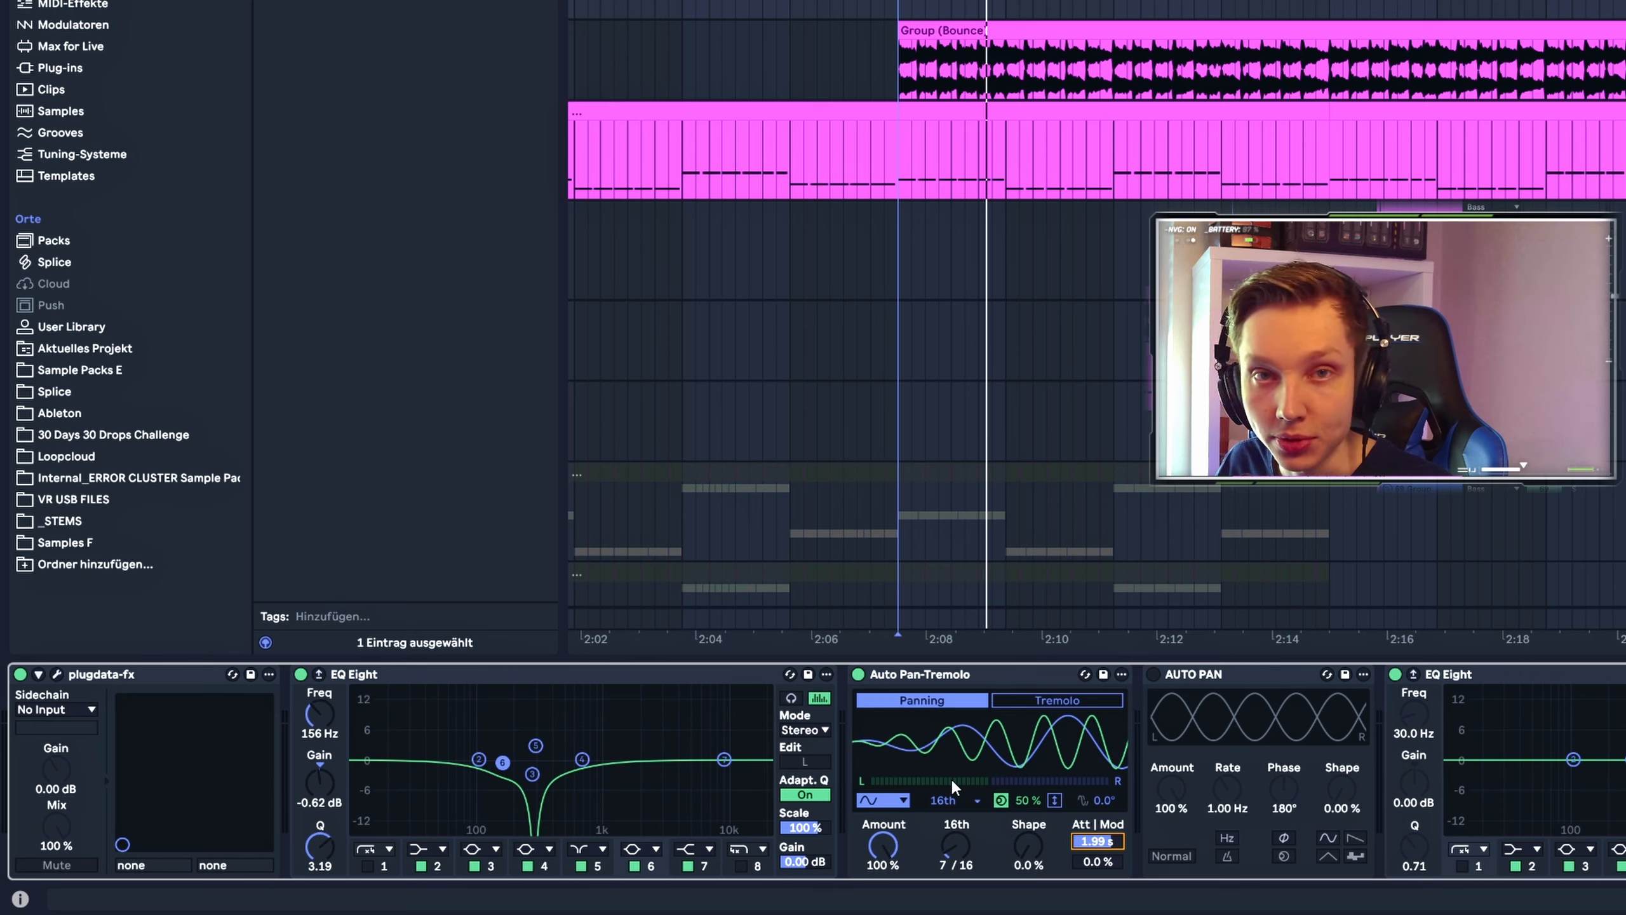
{"action": "key", "text": "space"}
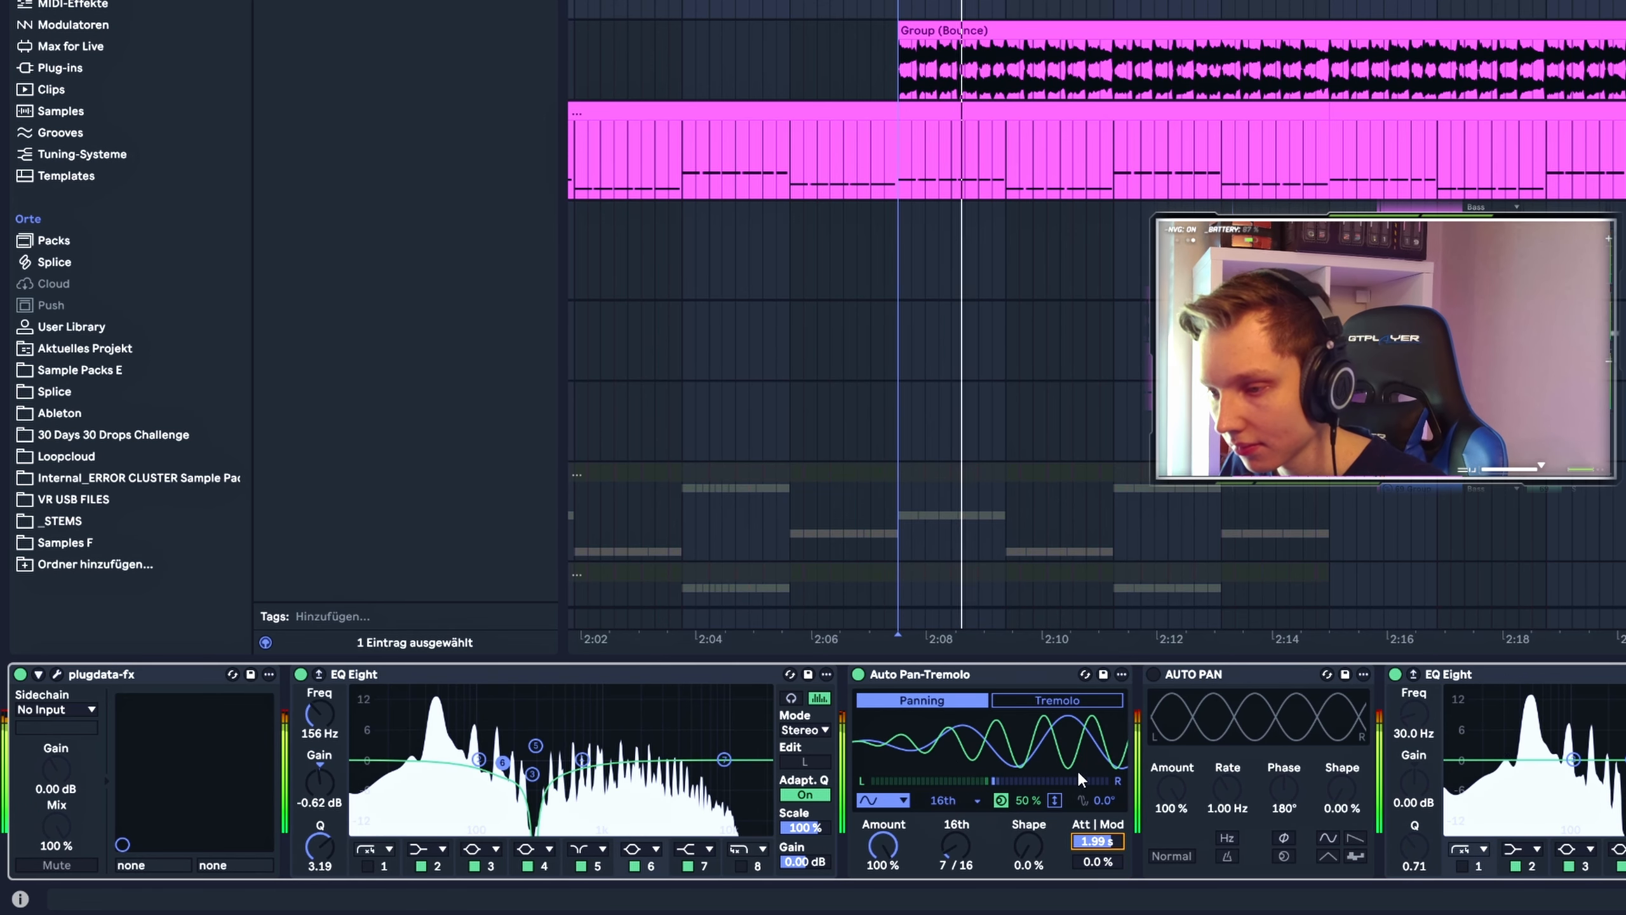
{"action": "key", "text": "space"}
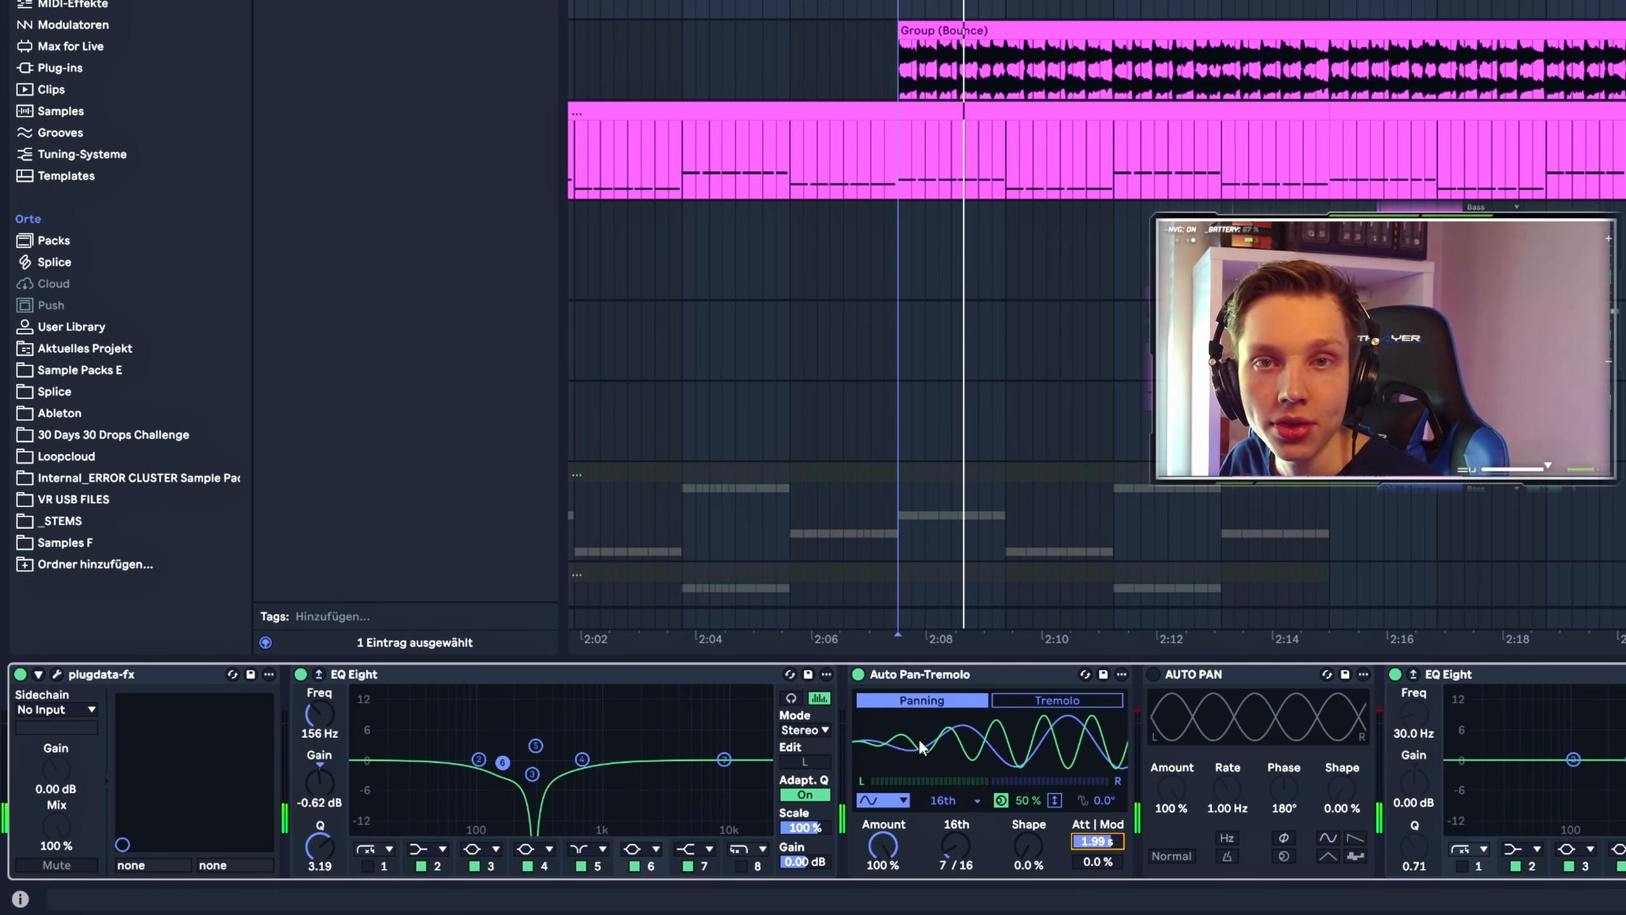
Switch Auto Pan-Tremolo to compare state B, set its frequency to 13.8 Hz and start playback
{"action": "left_click", "coordinate": [970, 674]}
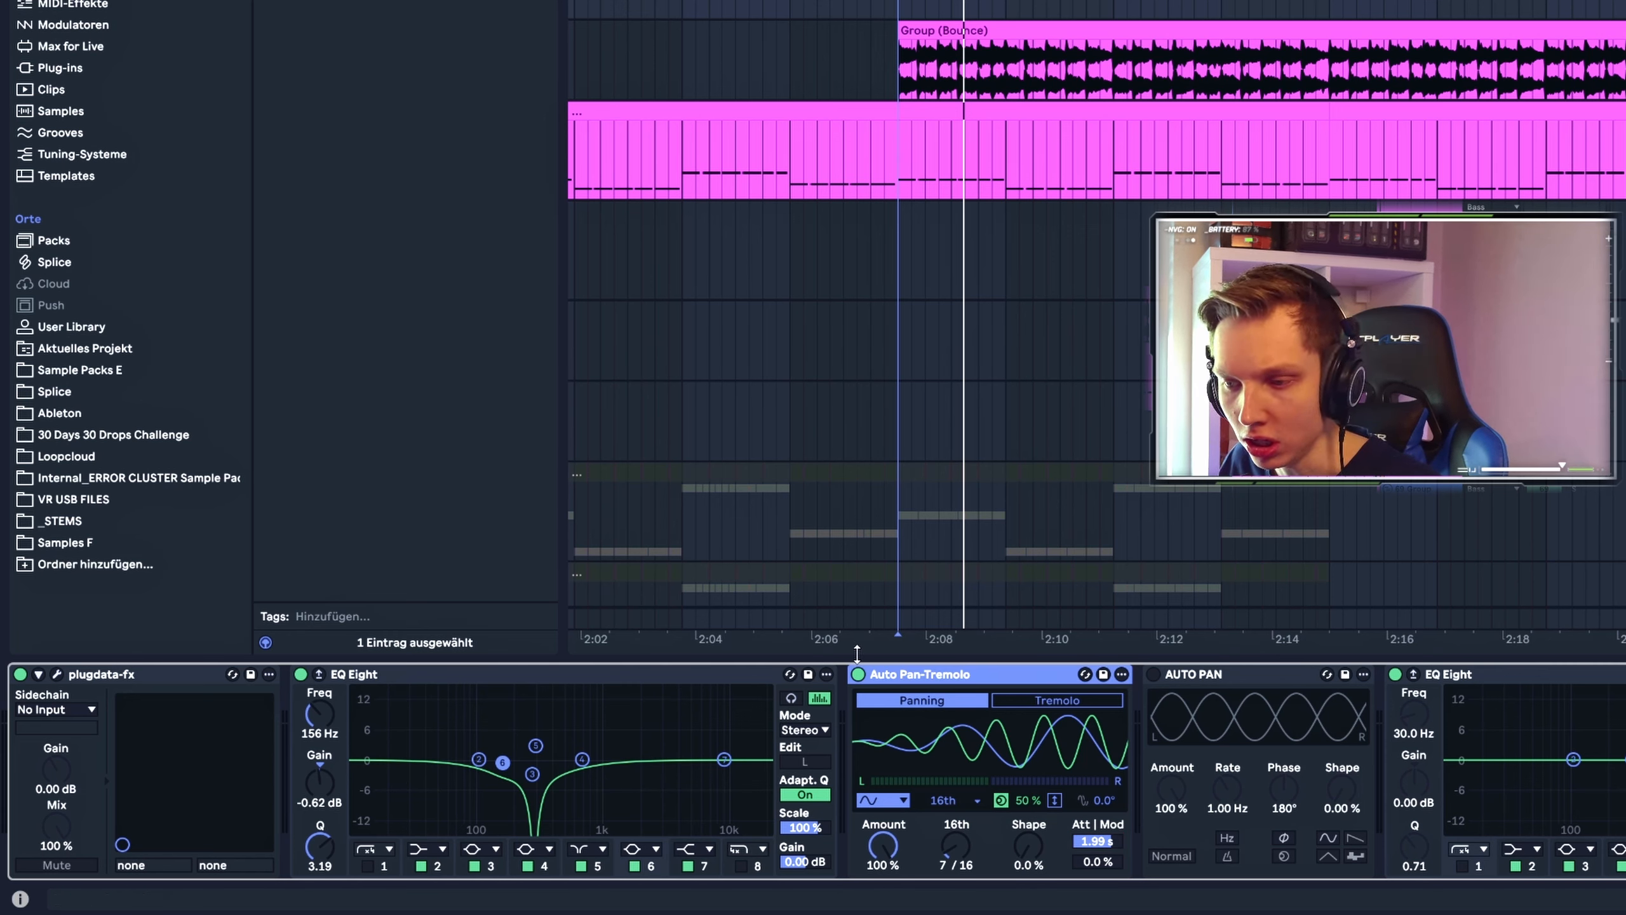
{"action": "right_click", "coordinate": [954, 674]}
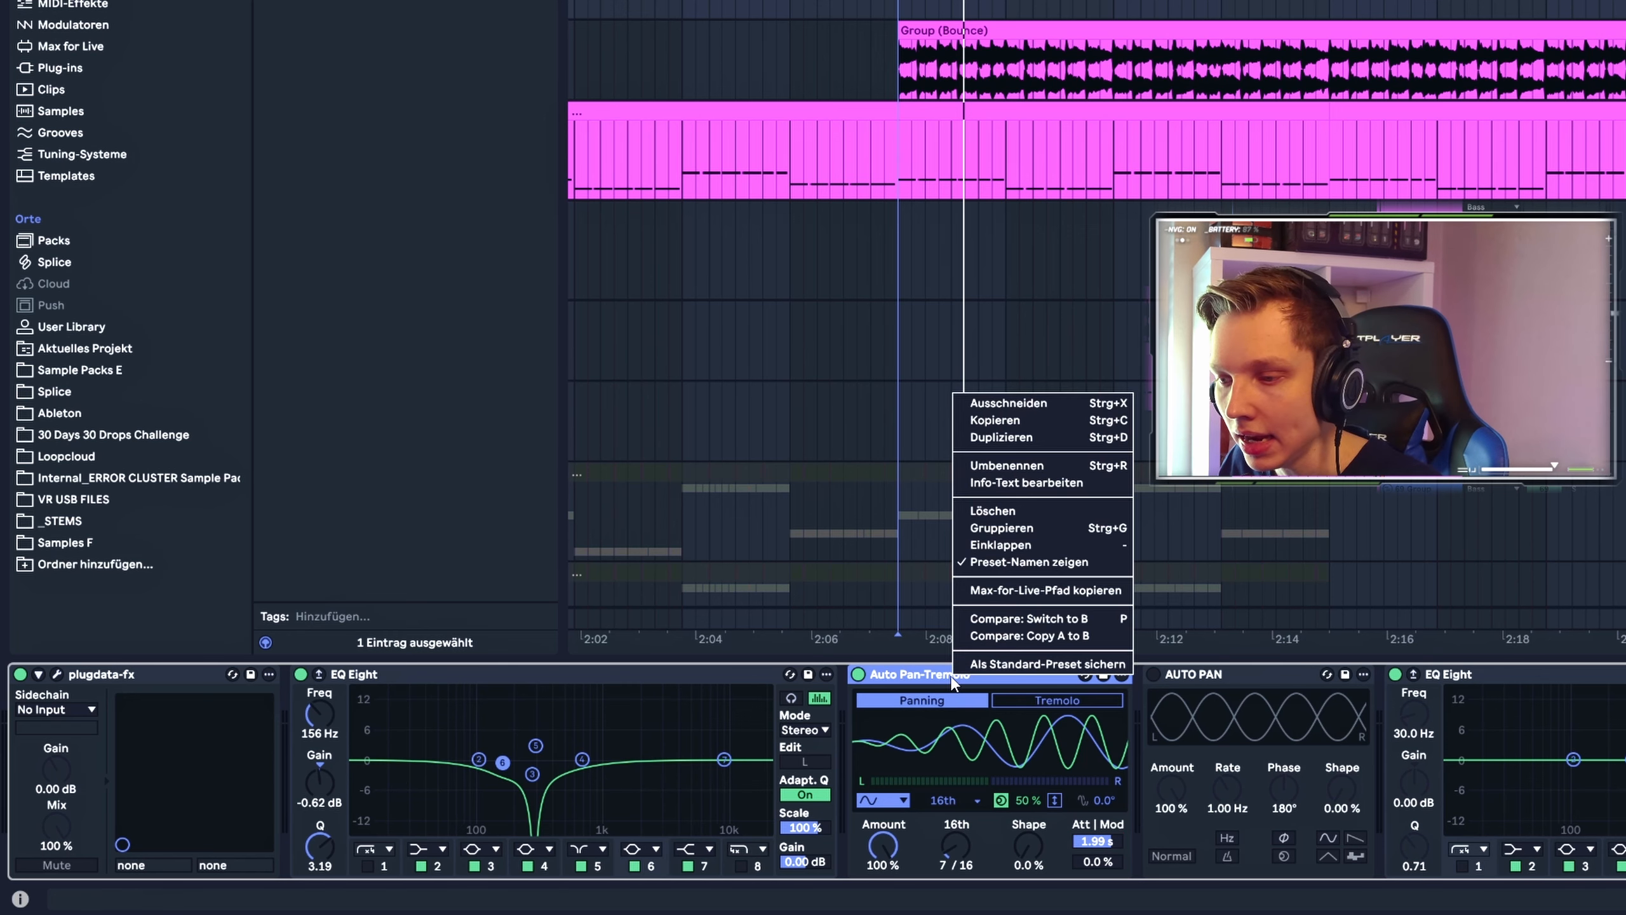
{"action": "left_click", "coordinate": [1007, 621]}
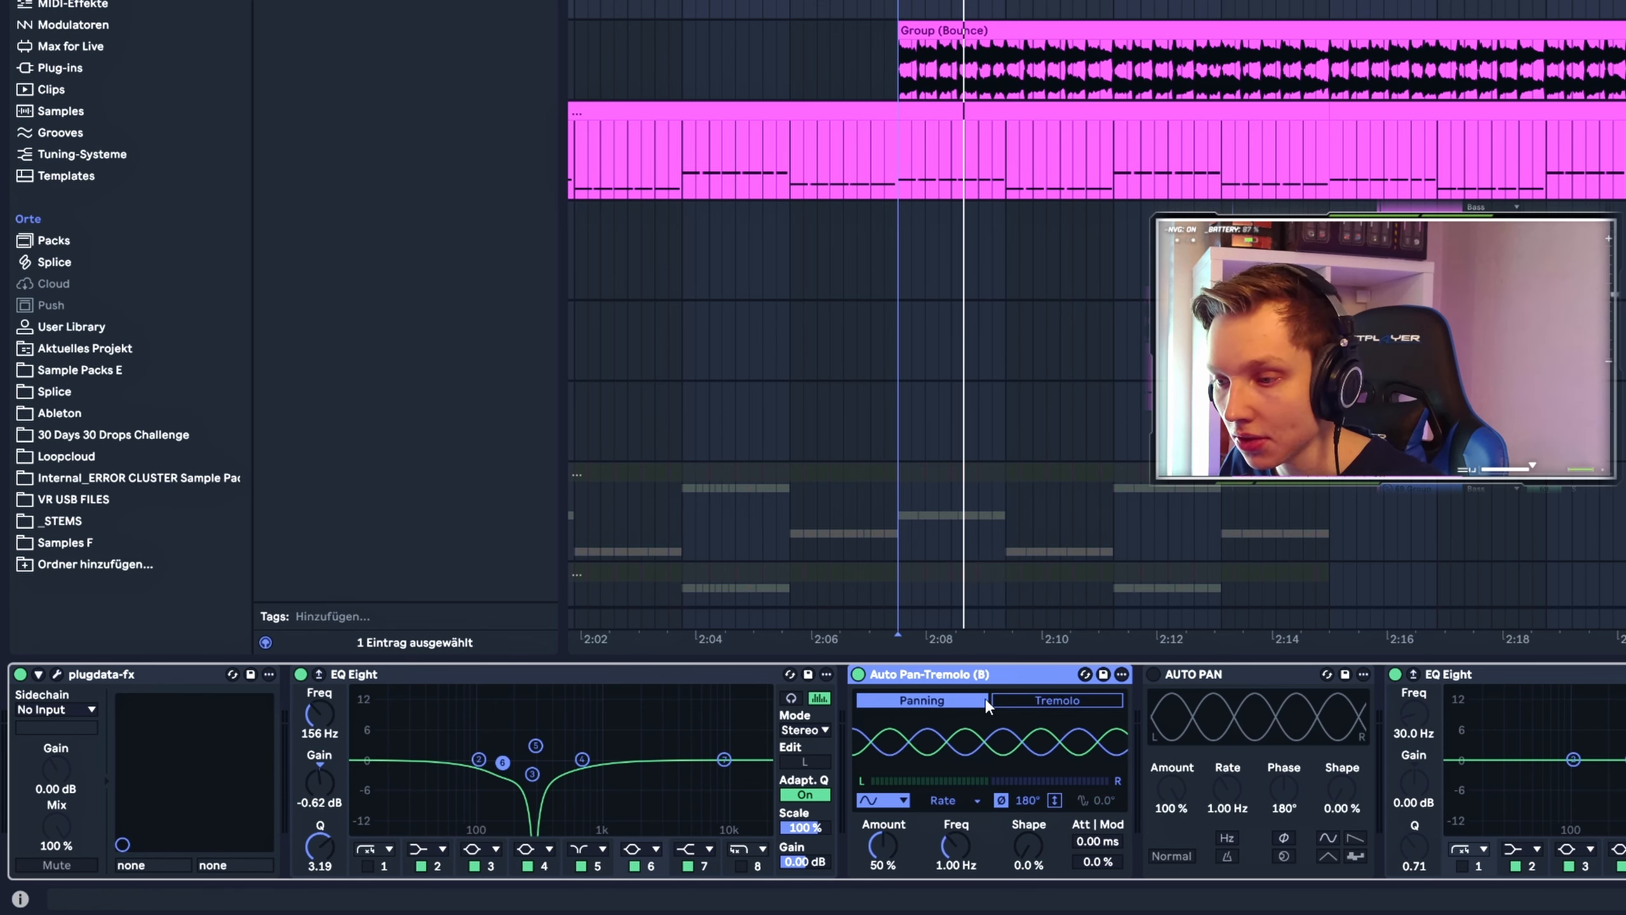
{"action": "mouse_move", "coordinate": [957, 834]}
{"action": "left_mouse_down"}
{"action": "mouse_move", "coordinate": [956, 781]}
{"action": "mouse_move", "coordinate": [962, 832]}
{"action": "left_mouse_up"}
{"action": "key", "text": "space"}
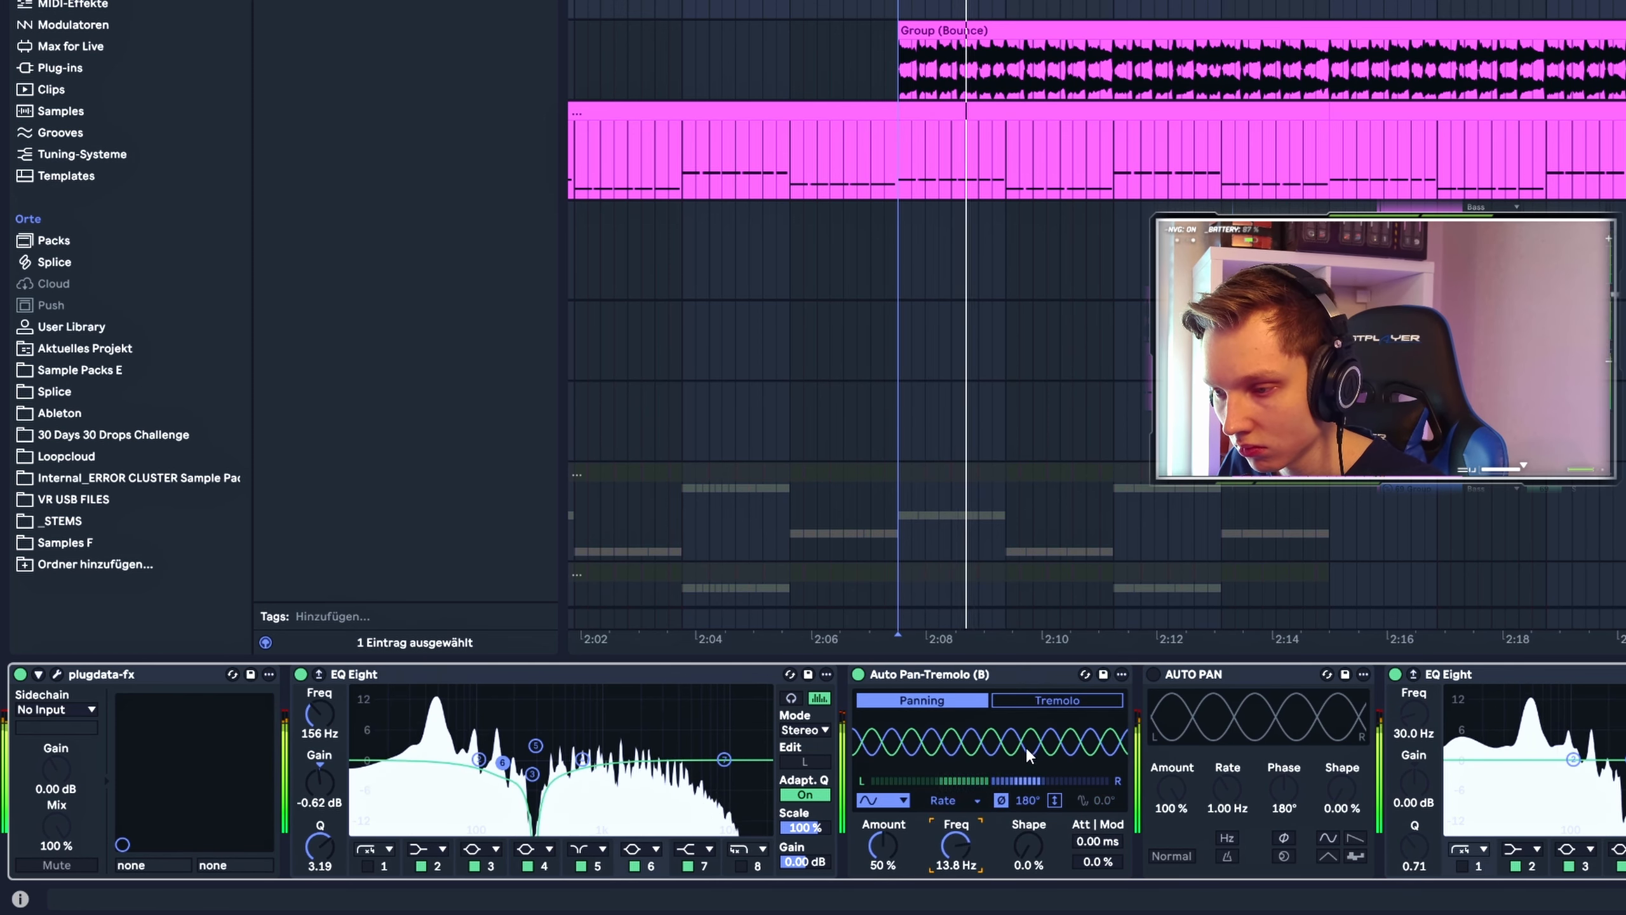
Switch Auto Pan-Tremolo back to compare state A and play the bounce through it
{"action": "right_click", "coordinate": [1021, 677]}
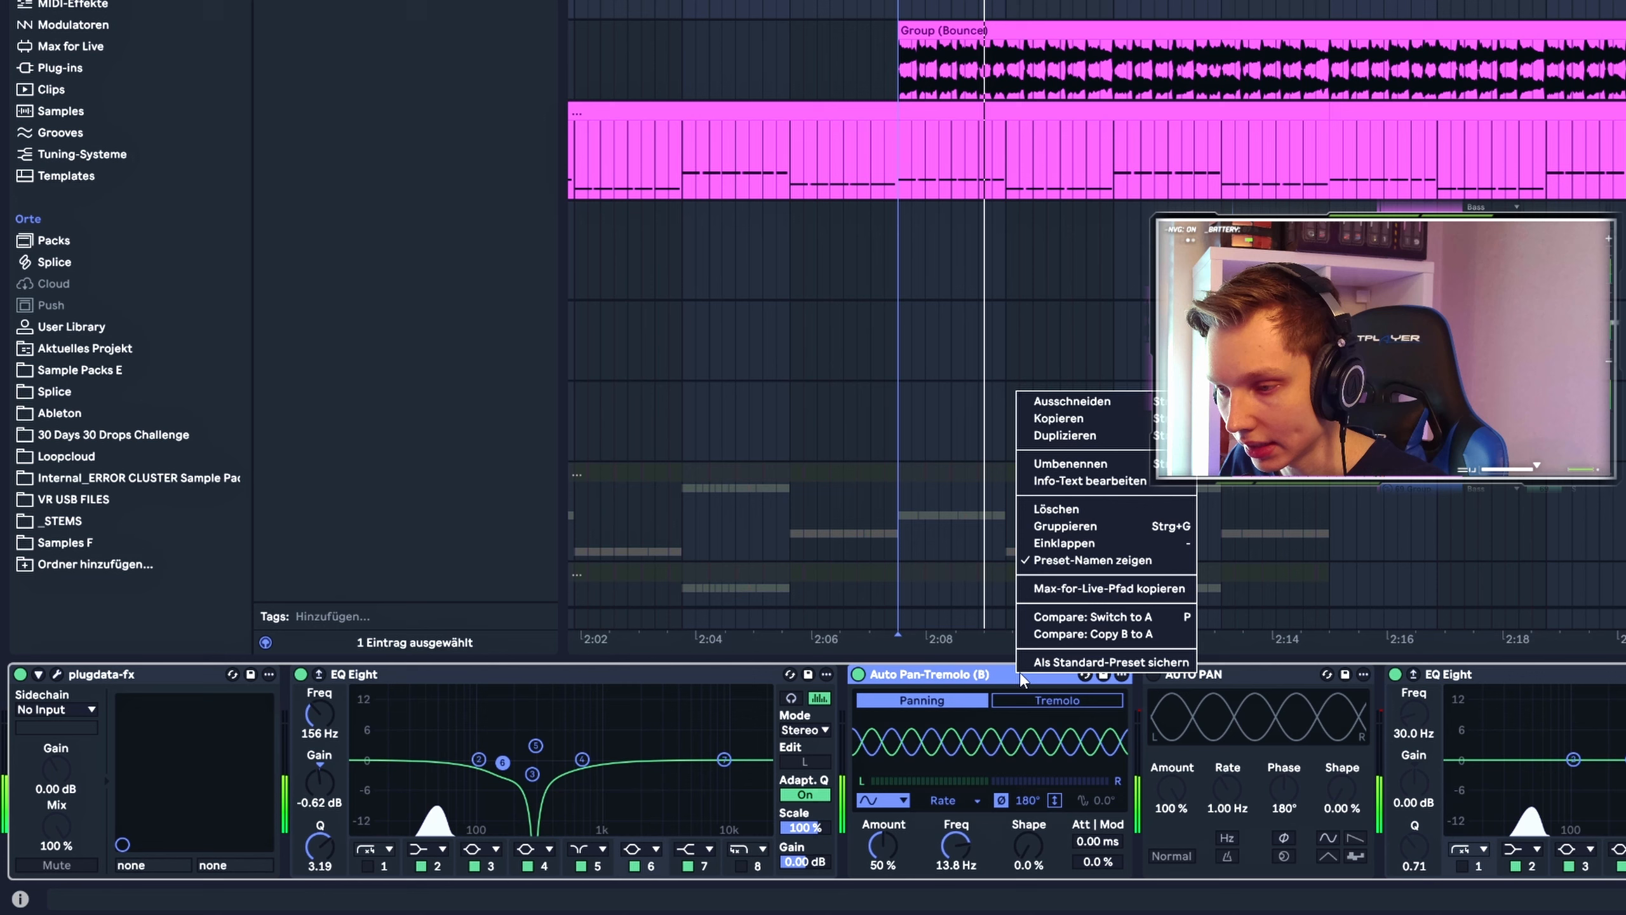
{"action": "left_click", "coordinate": [1088, 616]}
{"action": "key", "text": "space"}
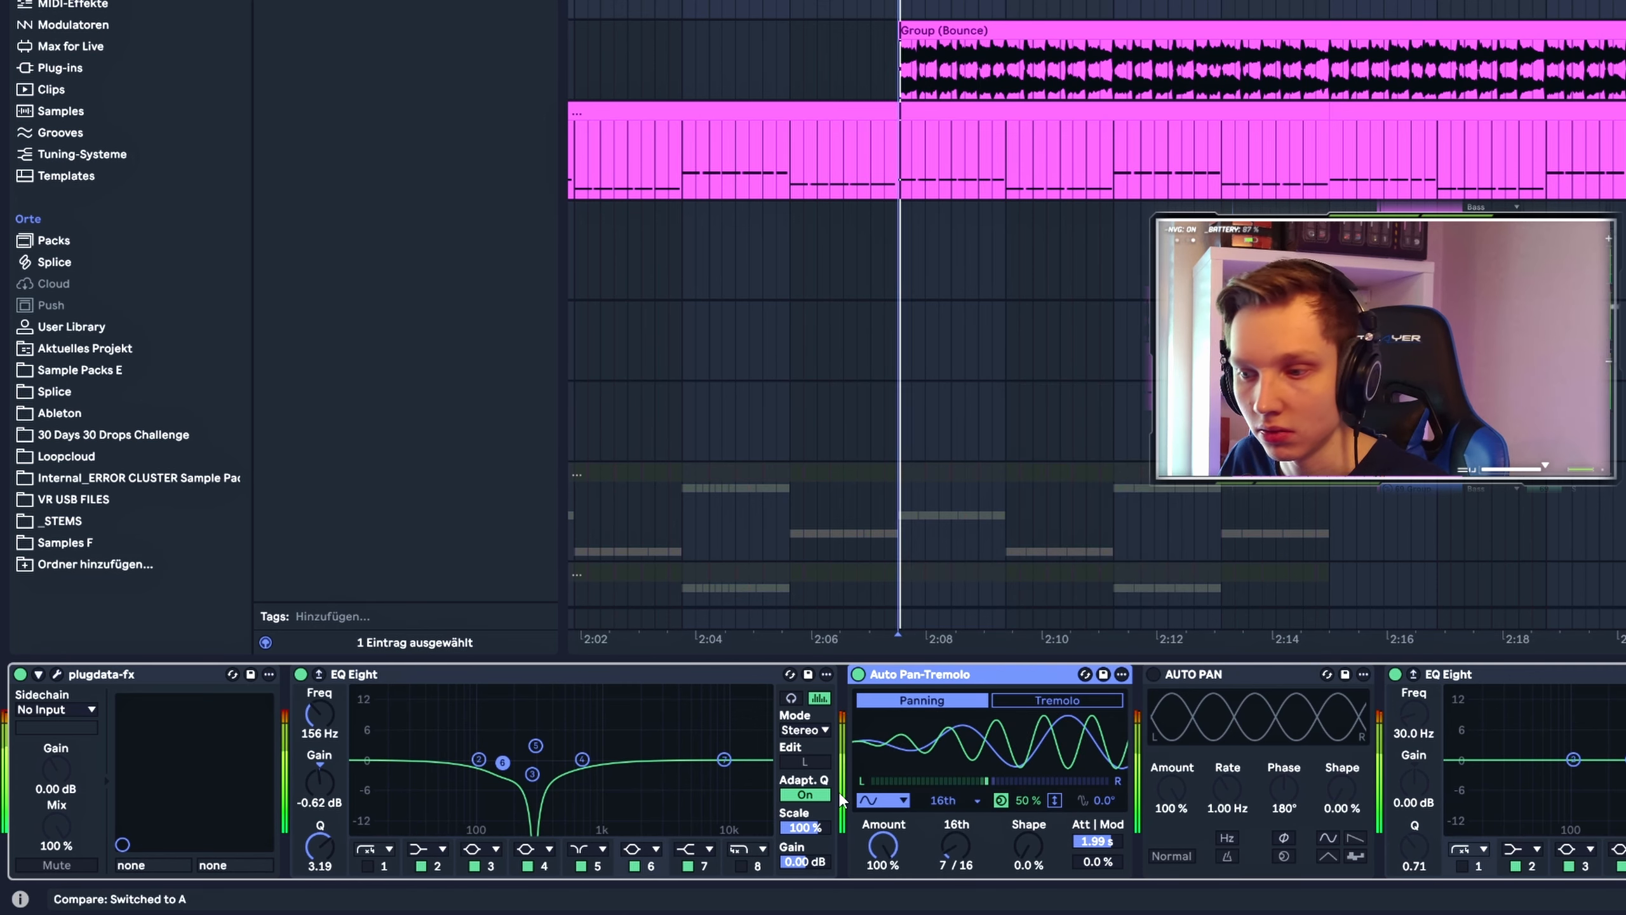
Copy Auto Pan-Tremolo's compare state A to B, switch the device to B and play the bounce
{"action": "right_click", "coordinate": [991, 678]}
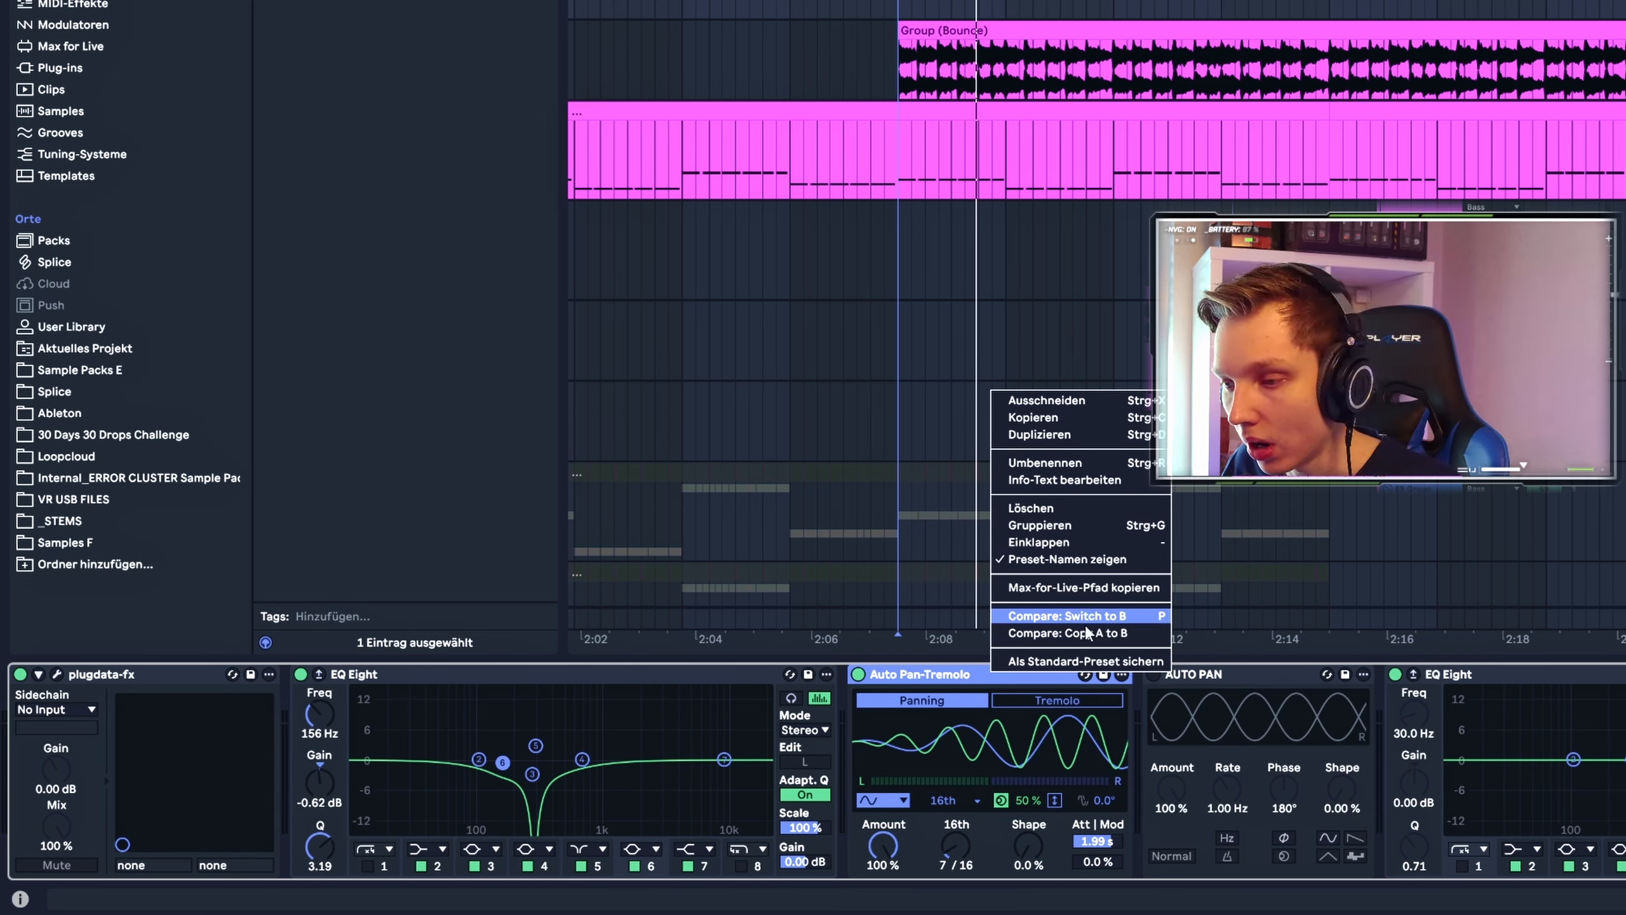
{"action": "left_click", "coordinate": [1081, 632]}
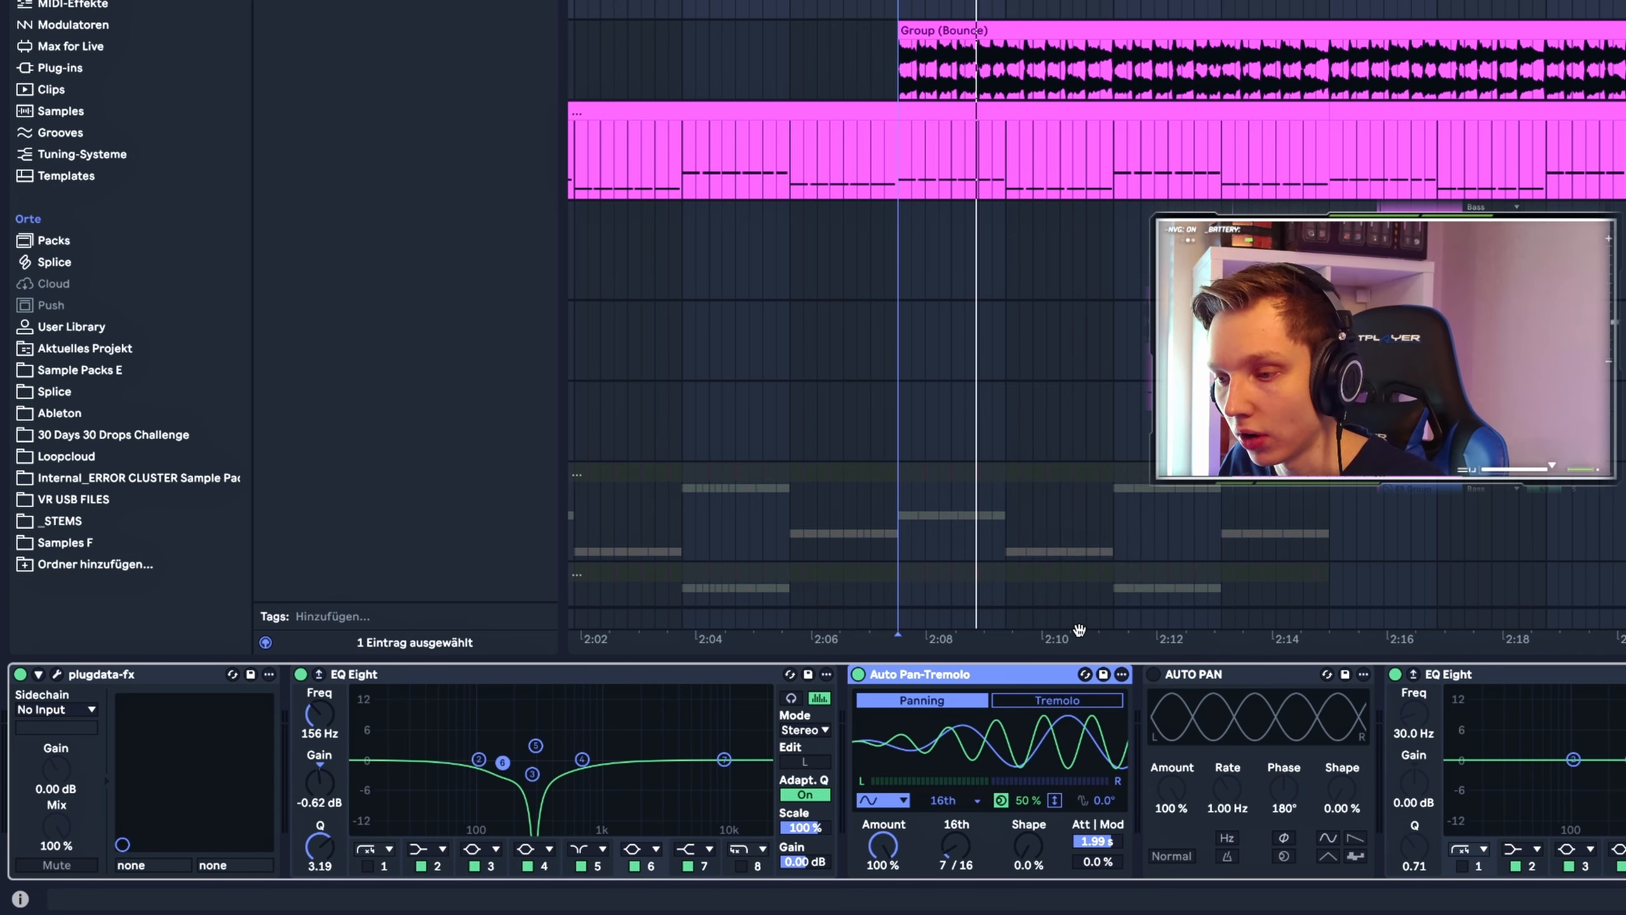
{"action": "right_click", "coordinate": [1029, 676]}
{"action": "left_click", "coordinate": [1107, 617]}
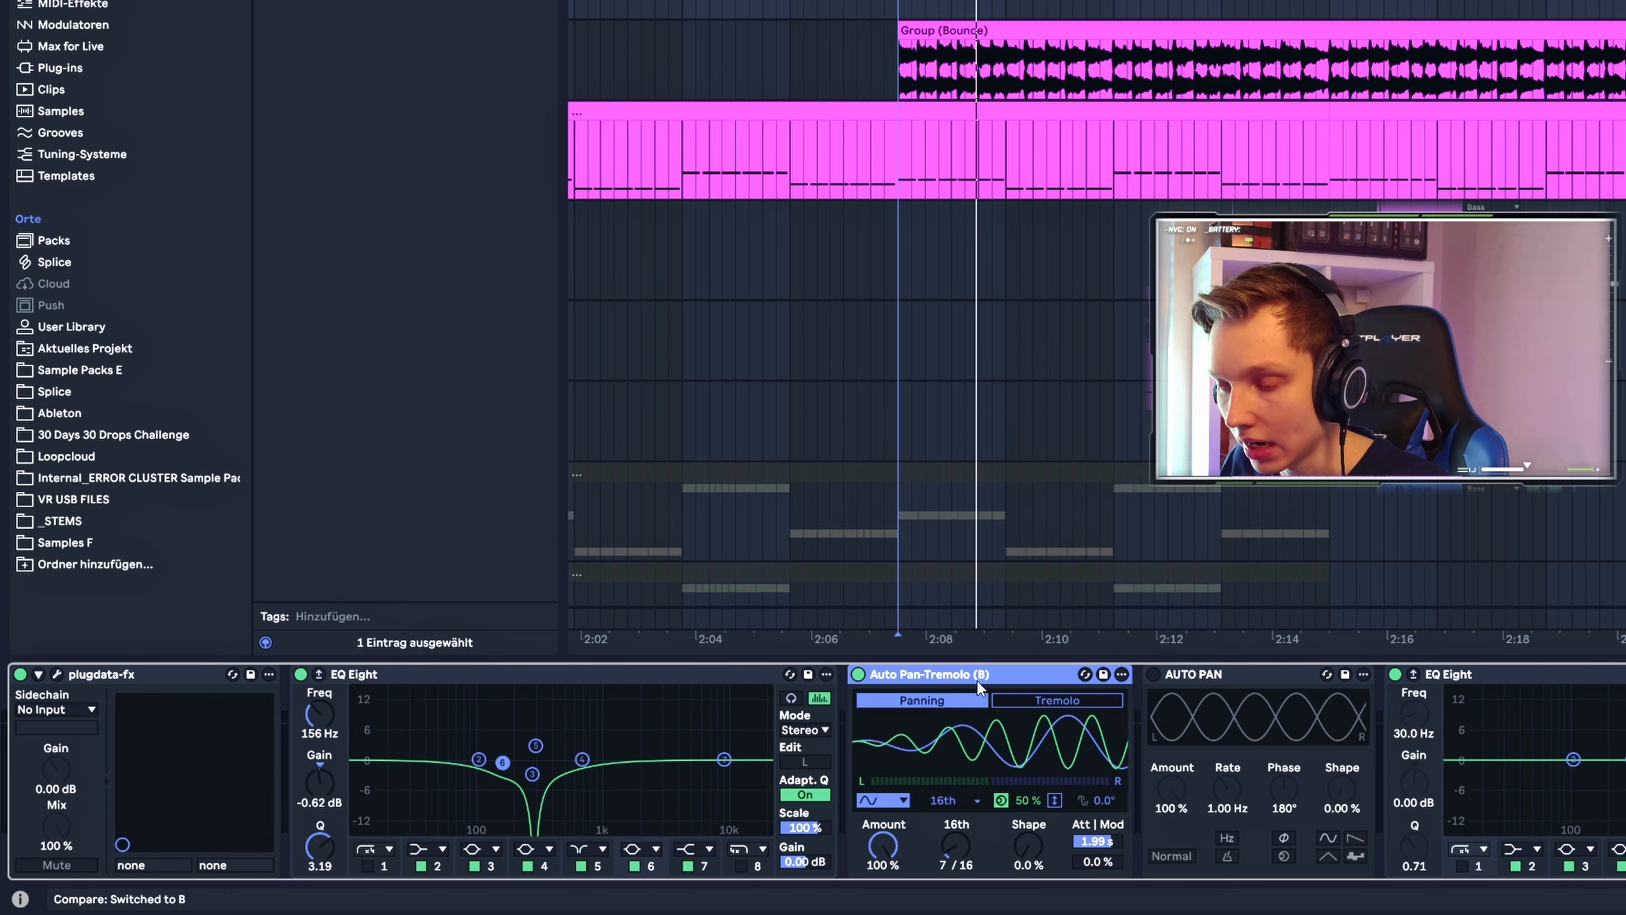
{"action": "key", "text": "space"}
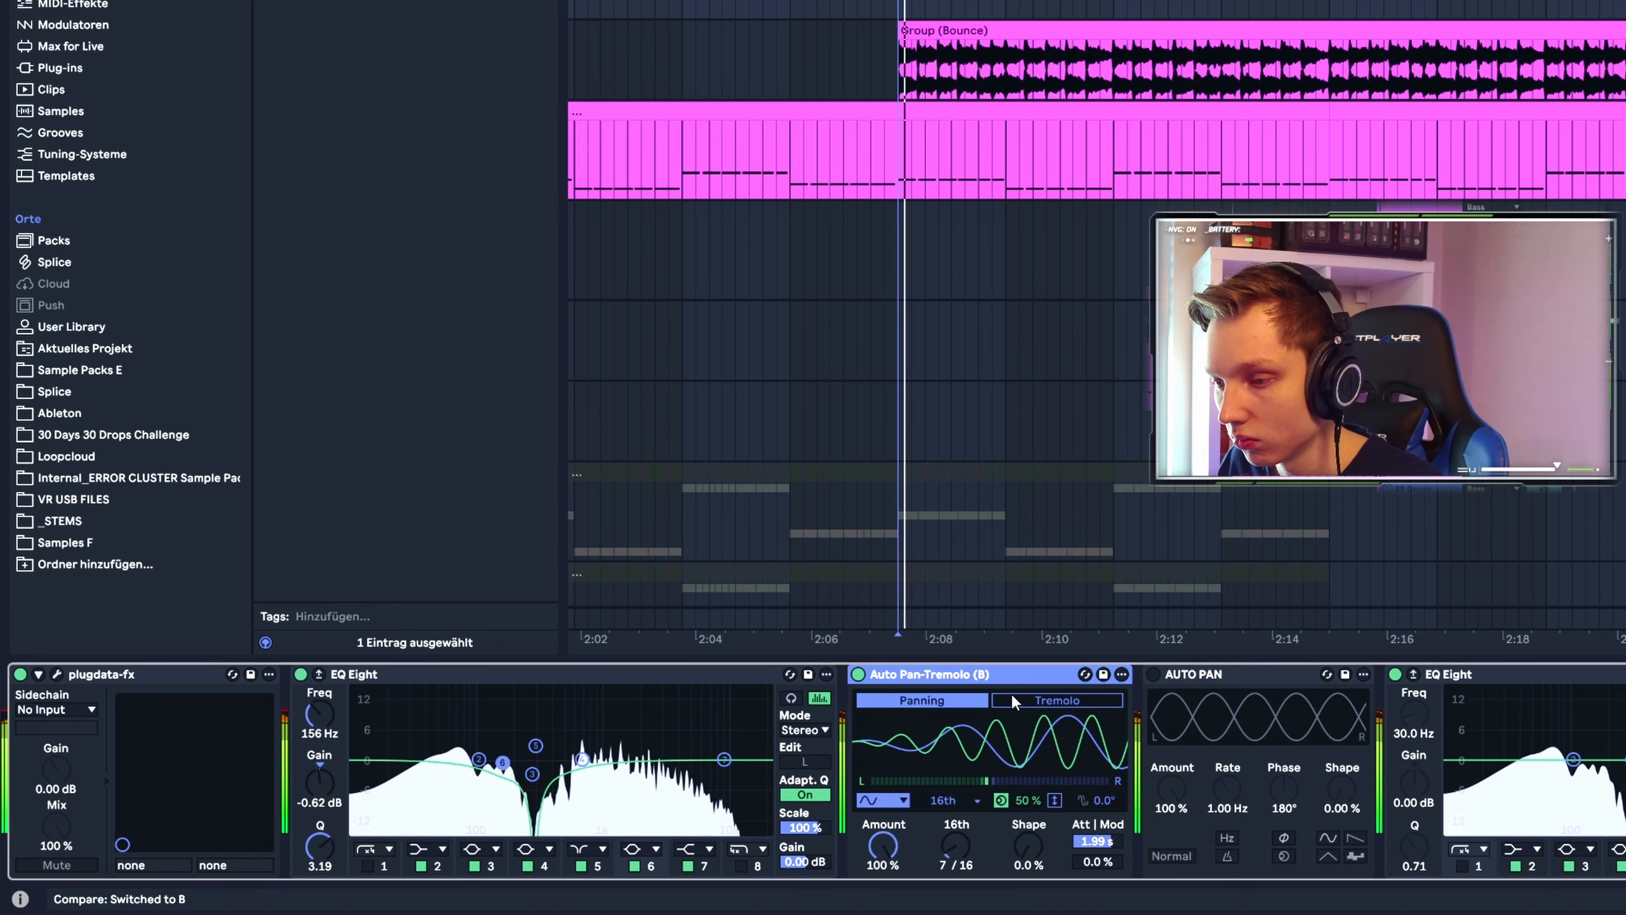
Stop playback and reactivate the deactivated full song clip above the separated DVEIGHT - PREVAIL stems
{"action": "key", "text": "space"}
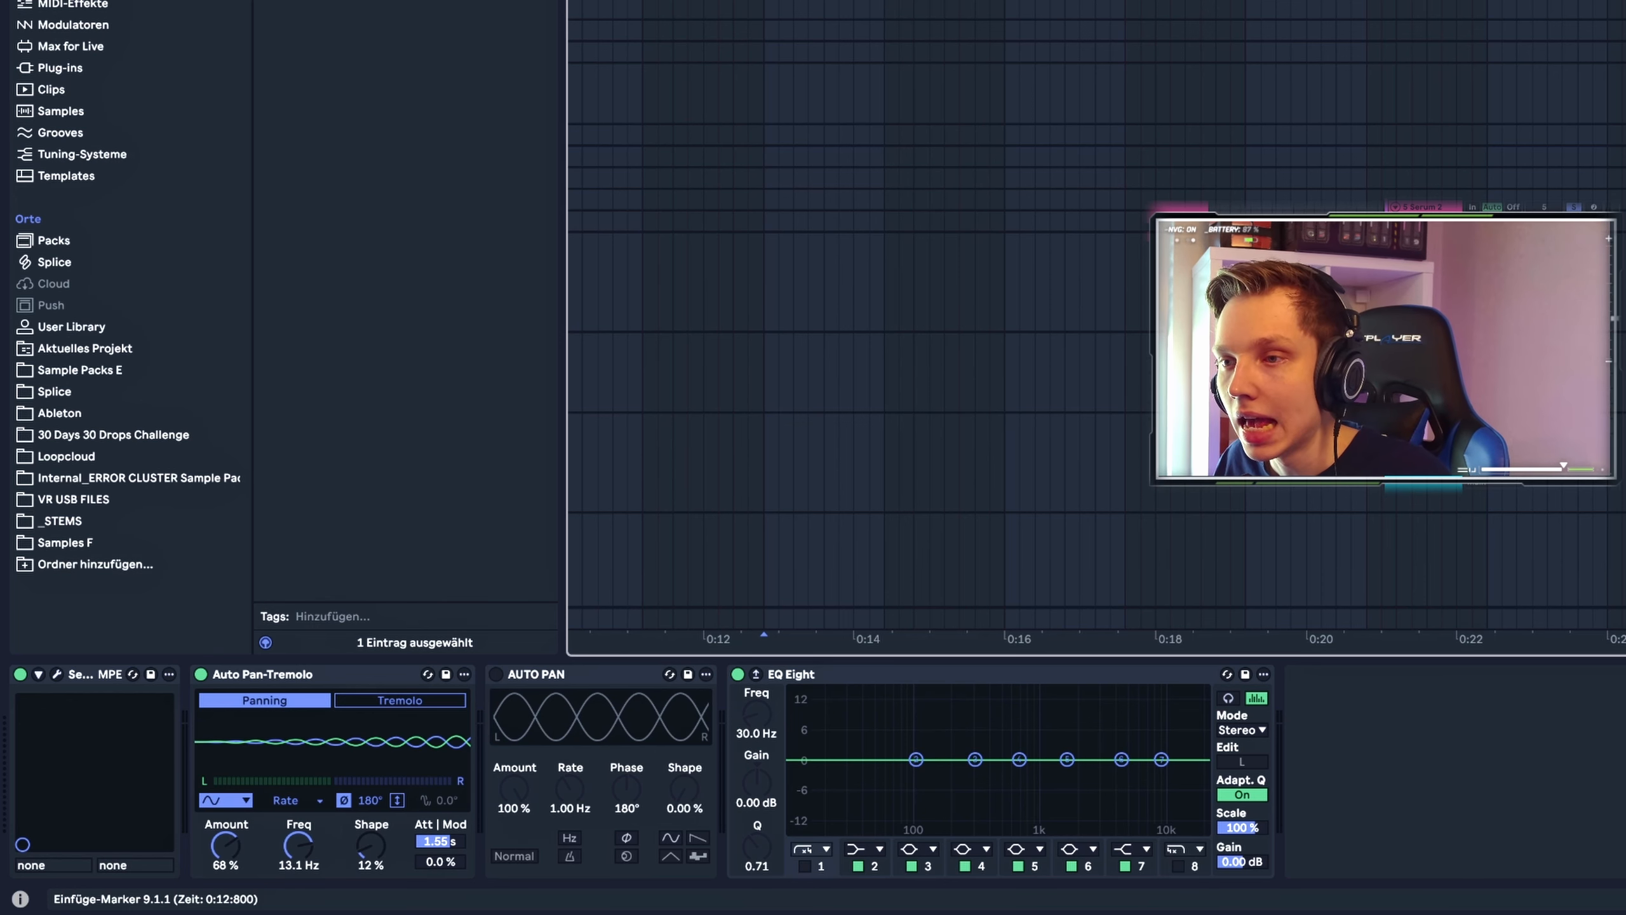
{"action": "scroll", "coordinate": [1060, 7], "scroll_direction": "down", "scroll_amount": 6}
{"action": "scroll", "coordinate": [1060, 6], "scroll_direction": "down", "scroll_amount": 5}
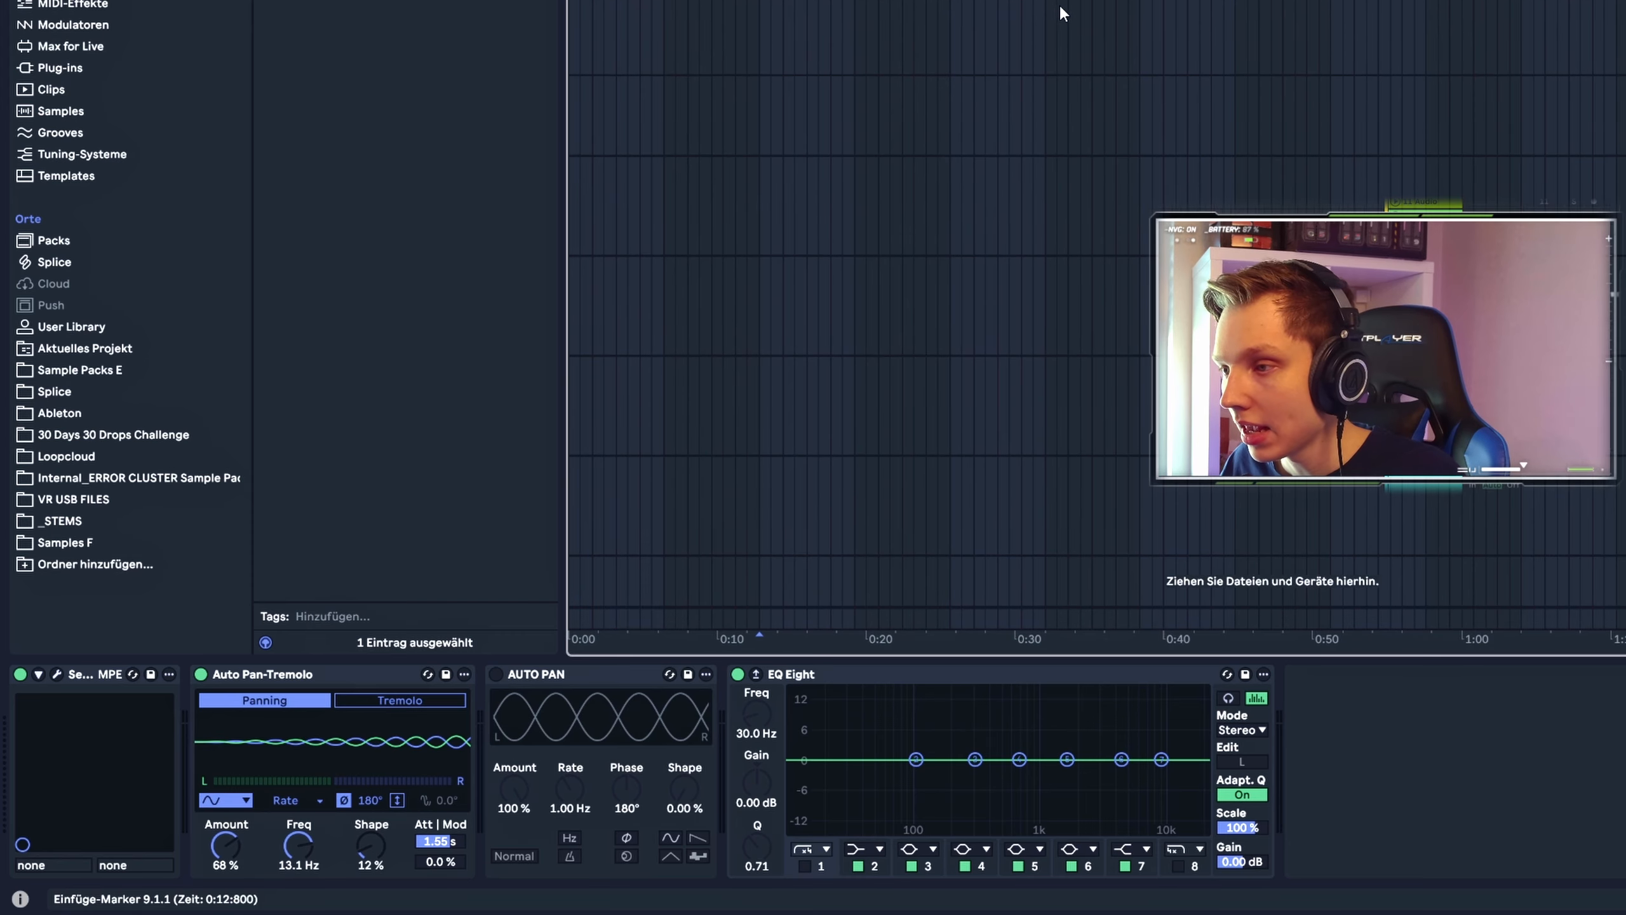
{"action": "scroll", "coordinate": [956, 17], "scroll_direction": "down", "scroll_amount": 5}
{"action": "scroll", "coordinate": [1357, 252], "scroll_direction": "right", "scroll_amount": 5}
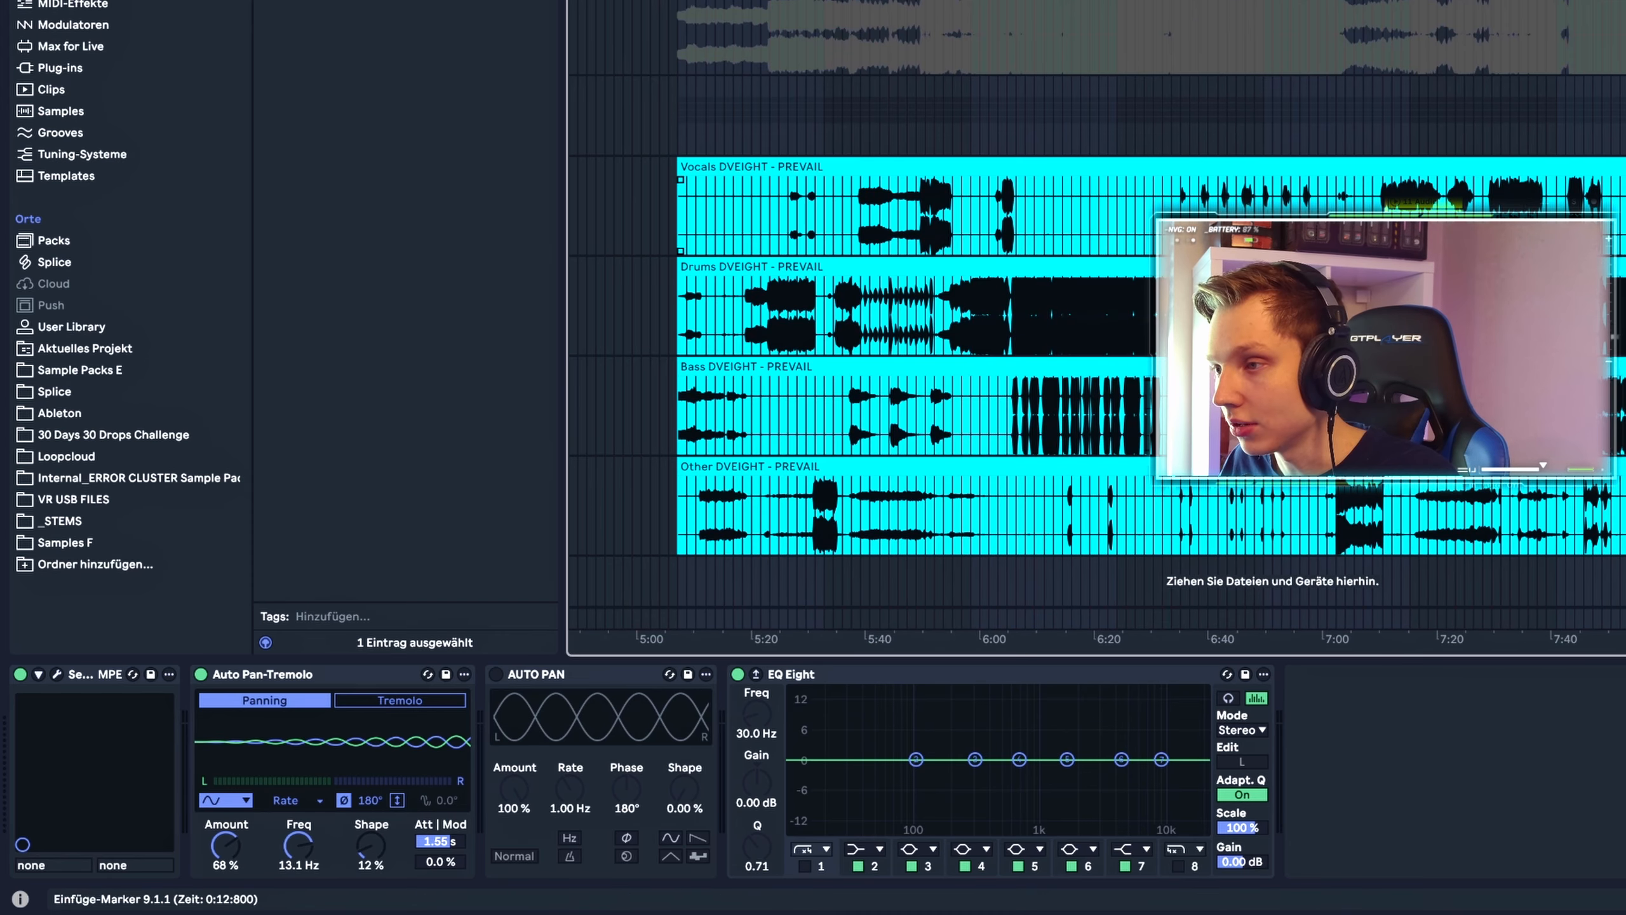
{"action": "scroll", "coordinate": [858, 67], "scroll_direction": "left", "scroll_amount": 5}
{"action": "scroll", "coordinate": [1109, 8], "scroll_direction": "up", "scroll_amount": 4}
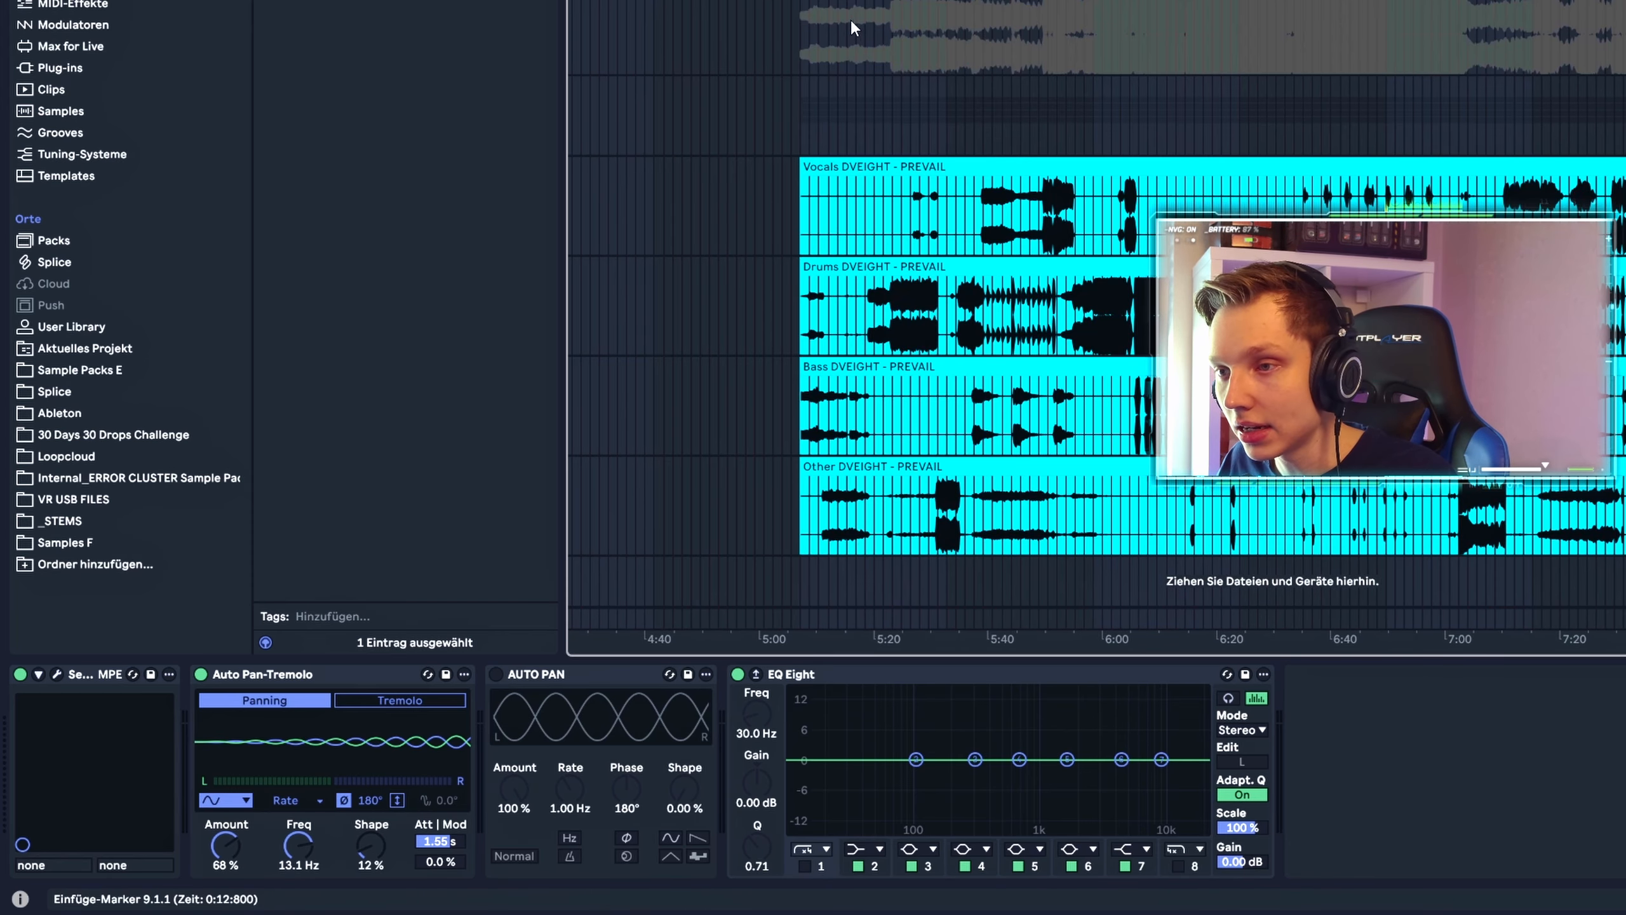
{"action": "left_click", "coordinate": [805, 30]}
{"action": "left_click", "coordinate": [855, 2]}
{"action": "key", "text": "0"}
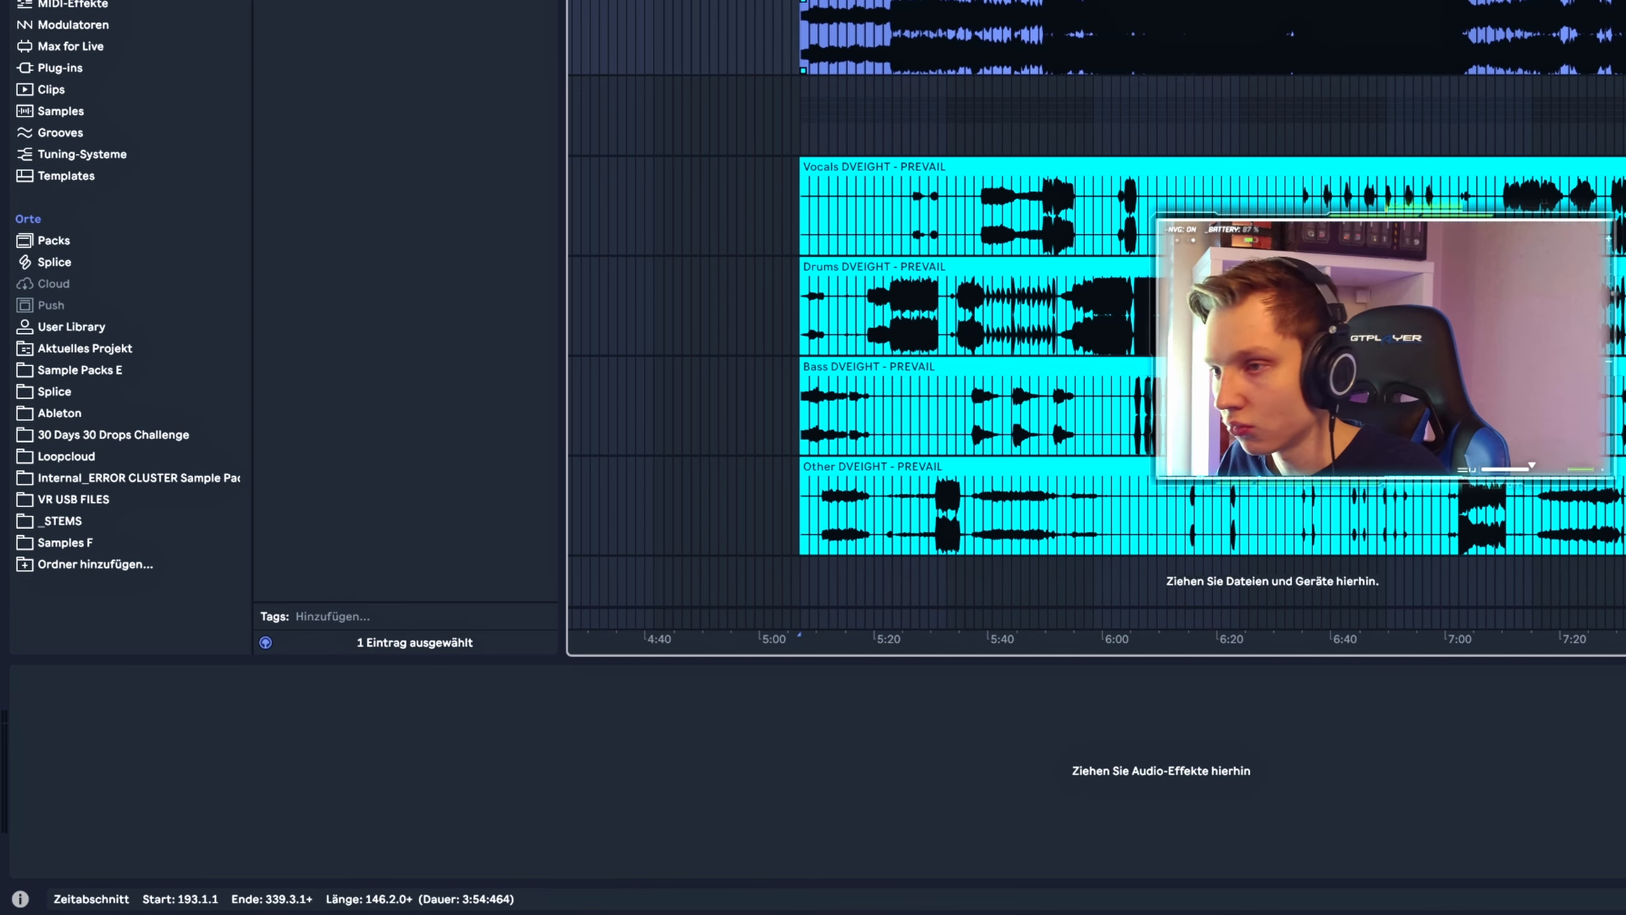
Open the stem separation options for the full song clip, targeting new audio tracks
{"action": "scroll", "coordinate": [1464, 89], "scroll_direction": "left", "scroll_amount": 5}
{"action": "scroll", "coordinate": [1464, 88], "scroll_direction": "right", "scroll_amount": 5}
{"action": "scroll", "coordinate": [1601, 112], "scroll_direction": "down", "scroll_amount": 3}
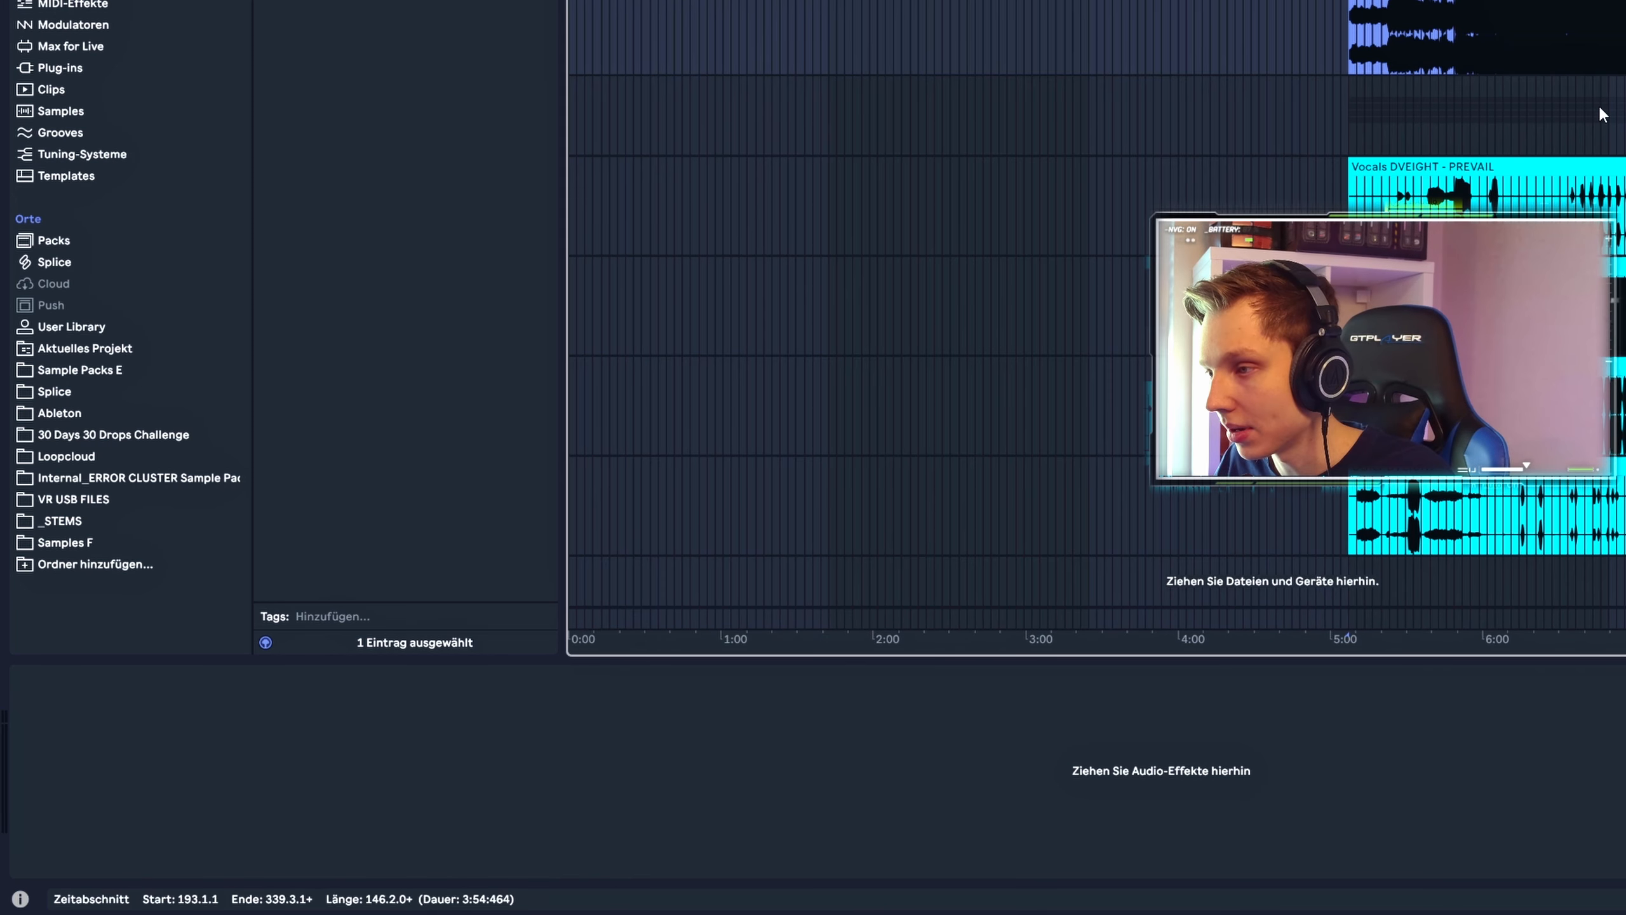
{"action": "key", "text": "z"}
{"action": "right_click", "coordinate": [1034, 1]}
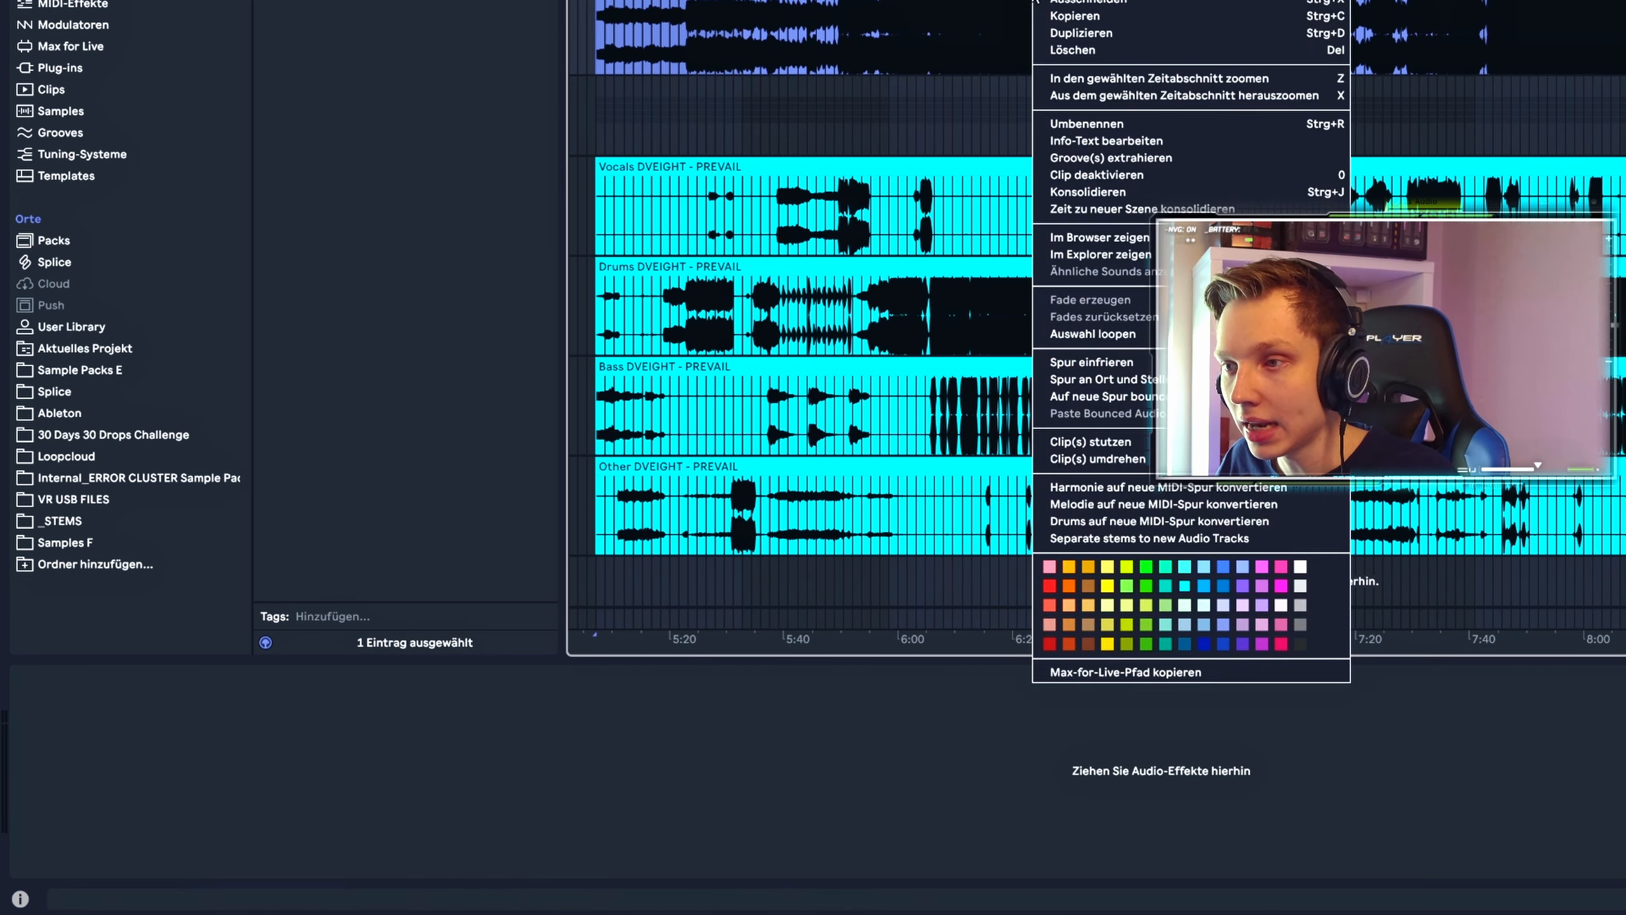
{"action": "left_click", "coordinate": [1183, 538]}
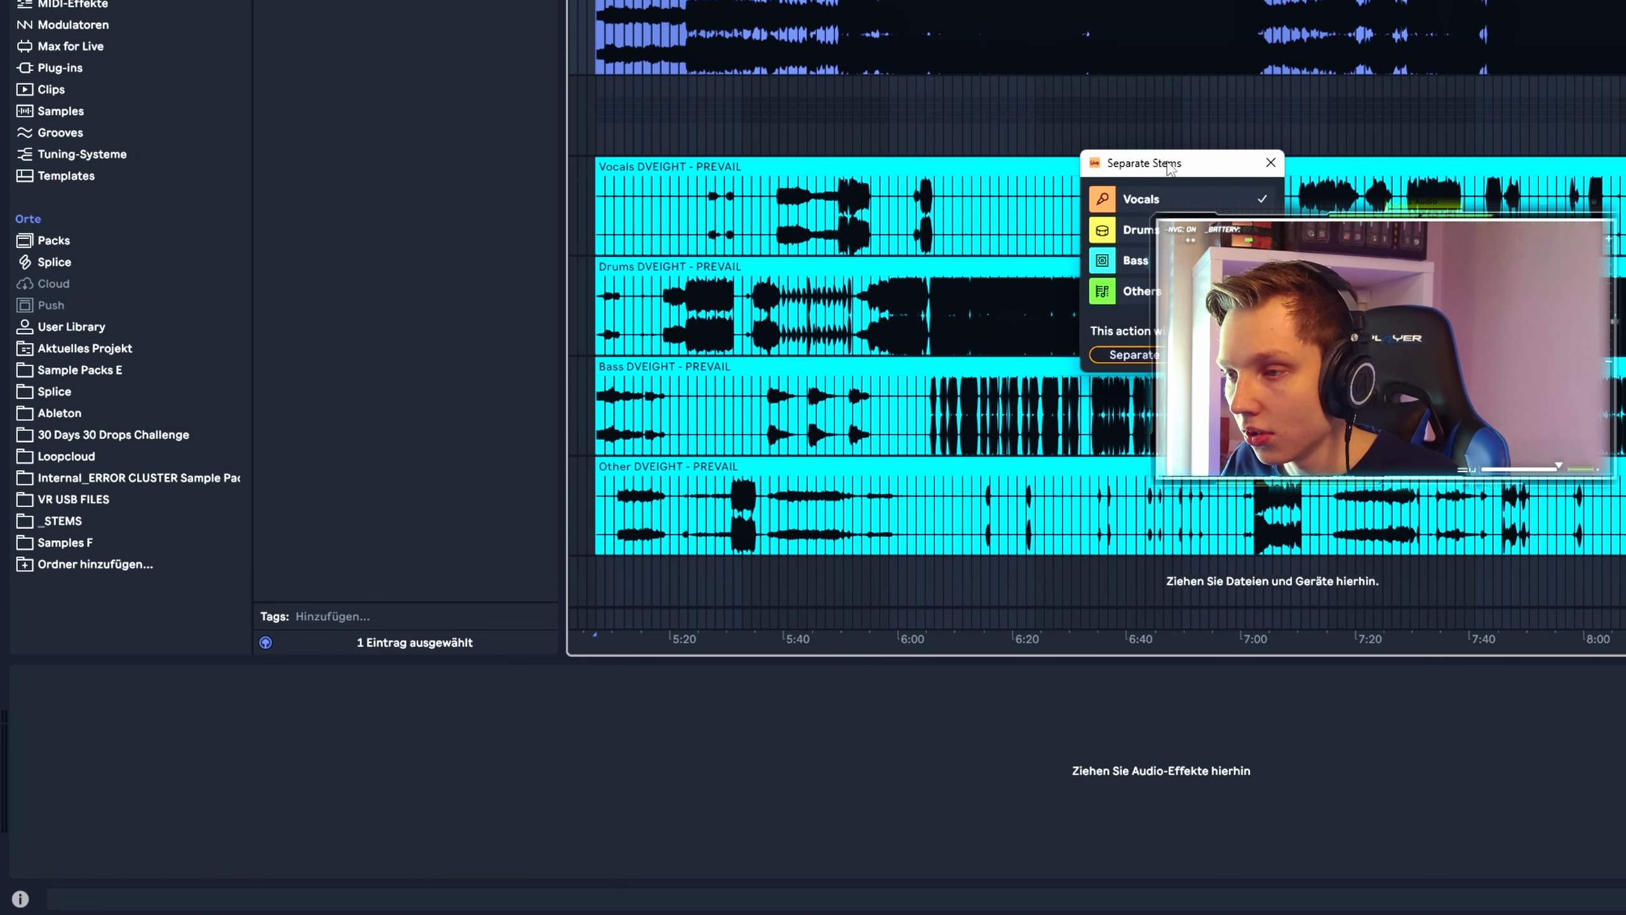
Separate the song clip into stems with Vocals, Drums, Bass and Others all enabled
{"action": "left_click_drag", "start_coordinate": [1168, 168], "coordinate": [970, 96]}
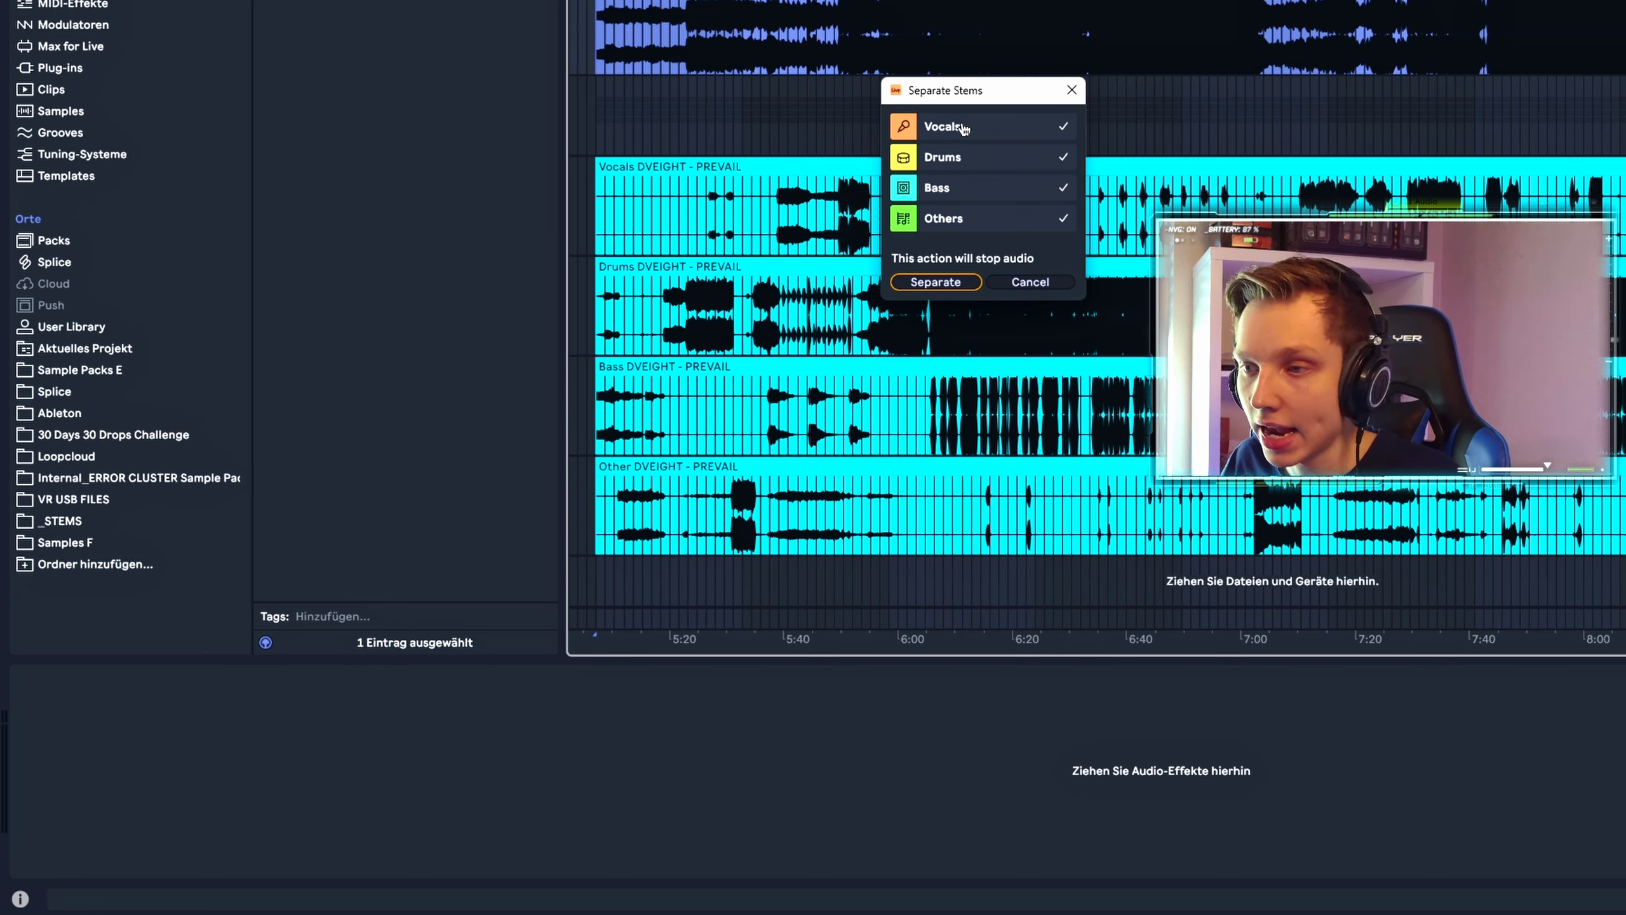
{"action": "left_click", "coordinate": [936, 224]}
{"action": "left_click", "coordinate": [979, 199]}
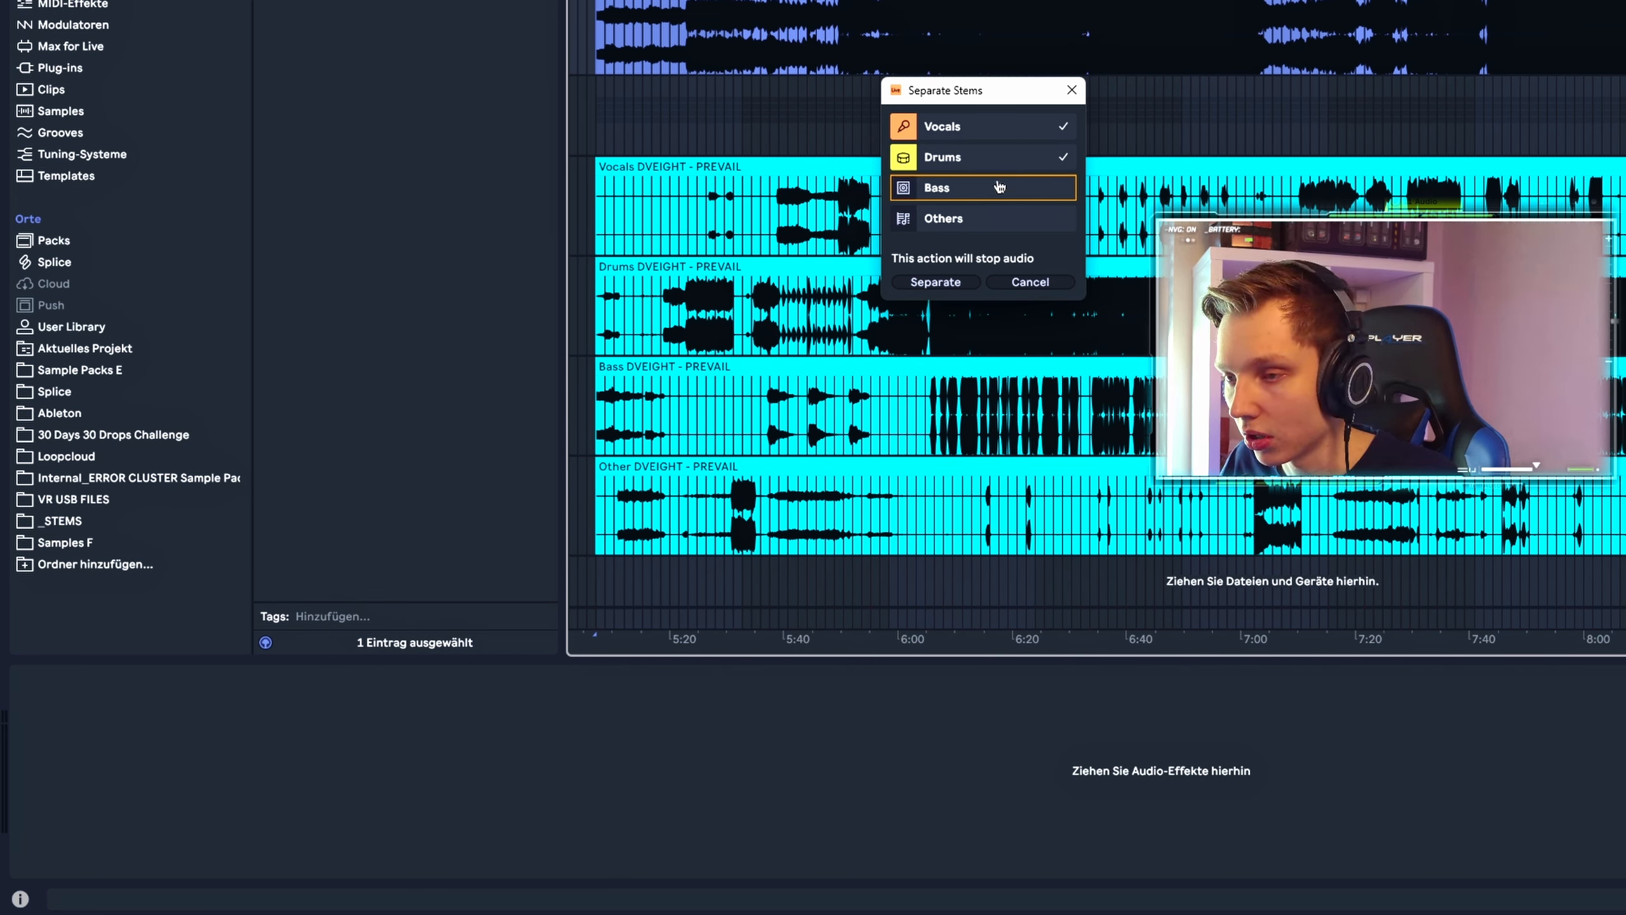
{"action": "left_click", "coordinate": [974, 192]}
{"action": "left_click", "coordinate": [957, 221]}
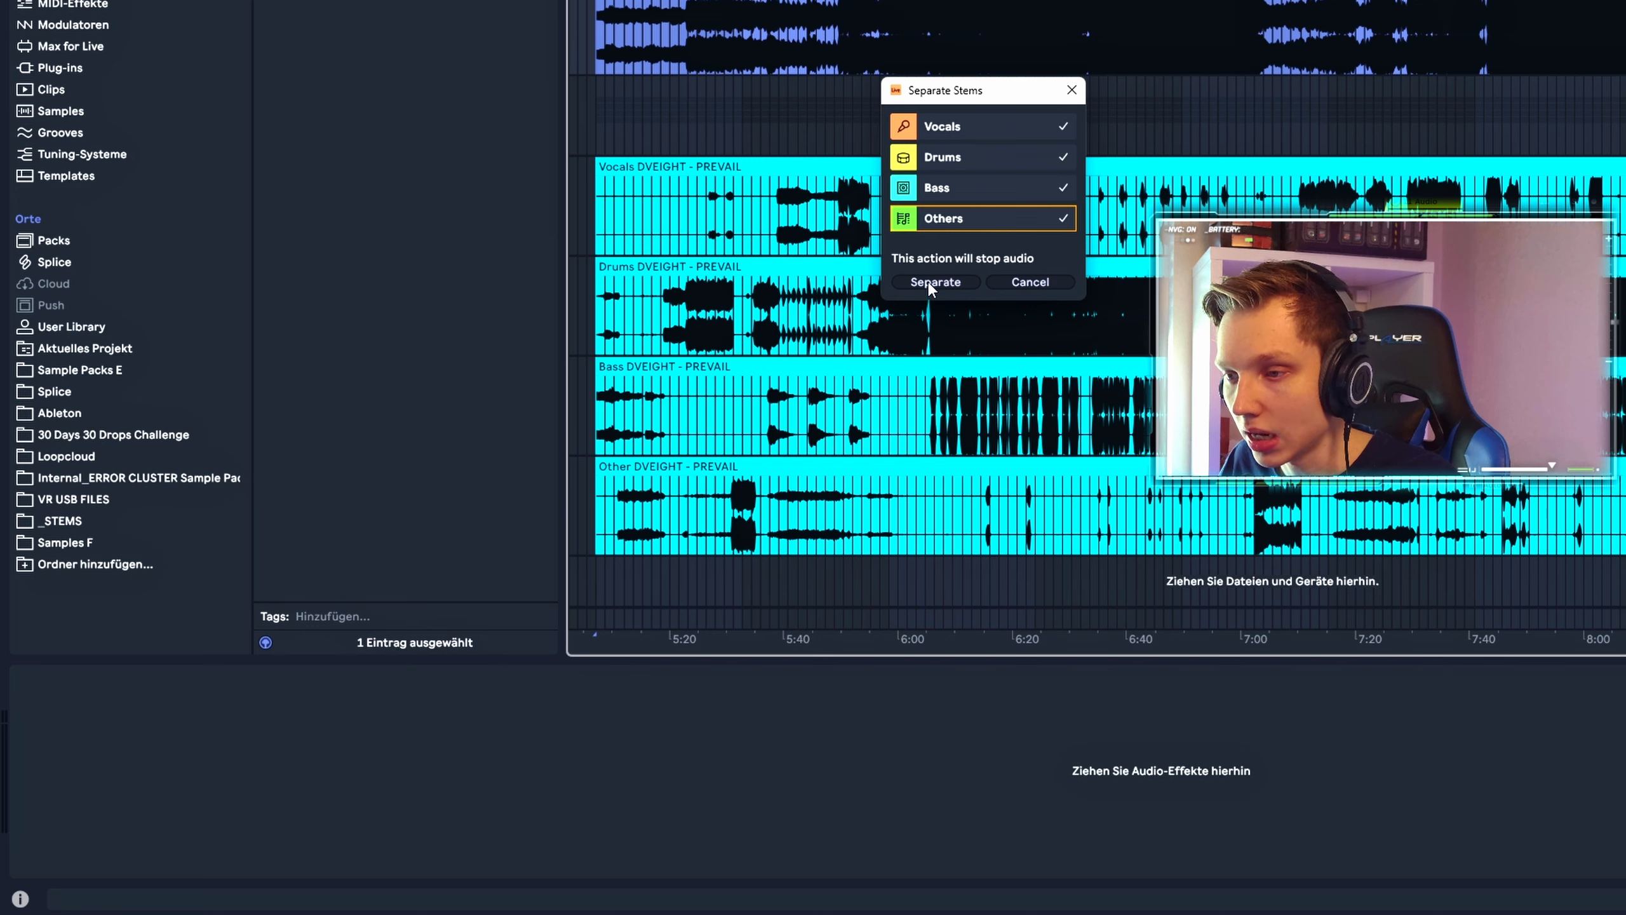
{"action": "left_click", "coordinate": [933, 284]}
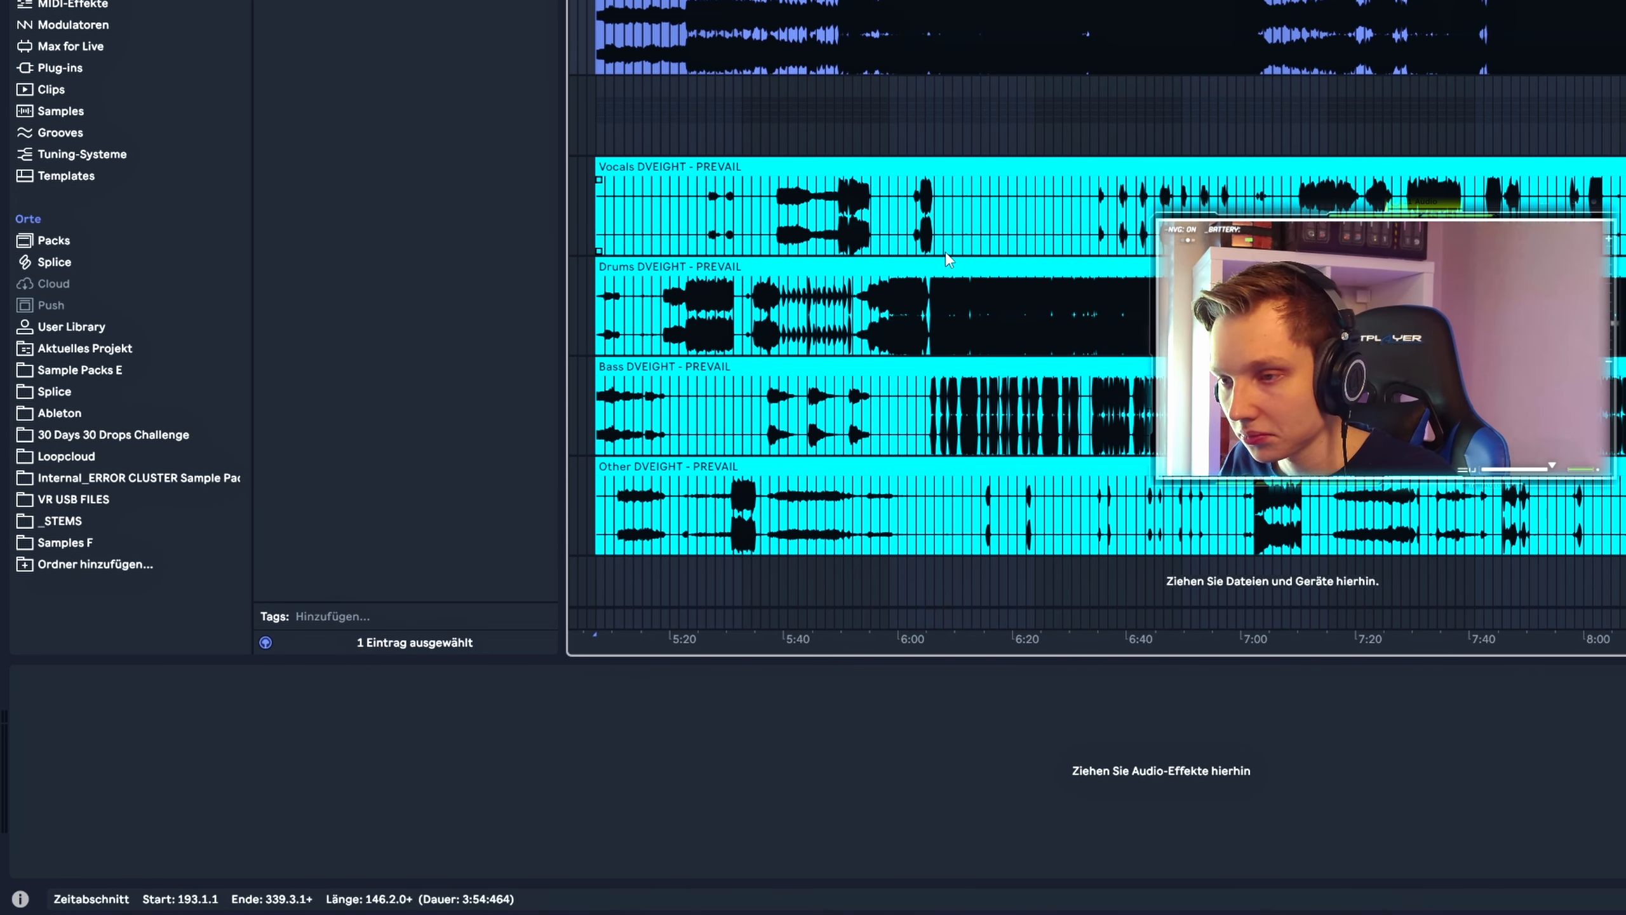
Play the full song clip from about 6:00 and from bar 232
{"action": "left_click", "coordinate": [908, 51]}
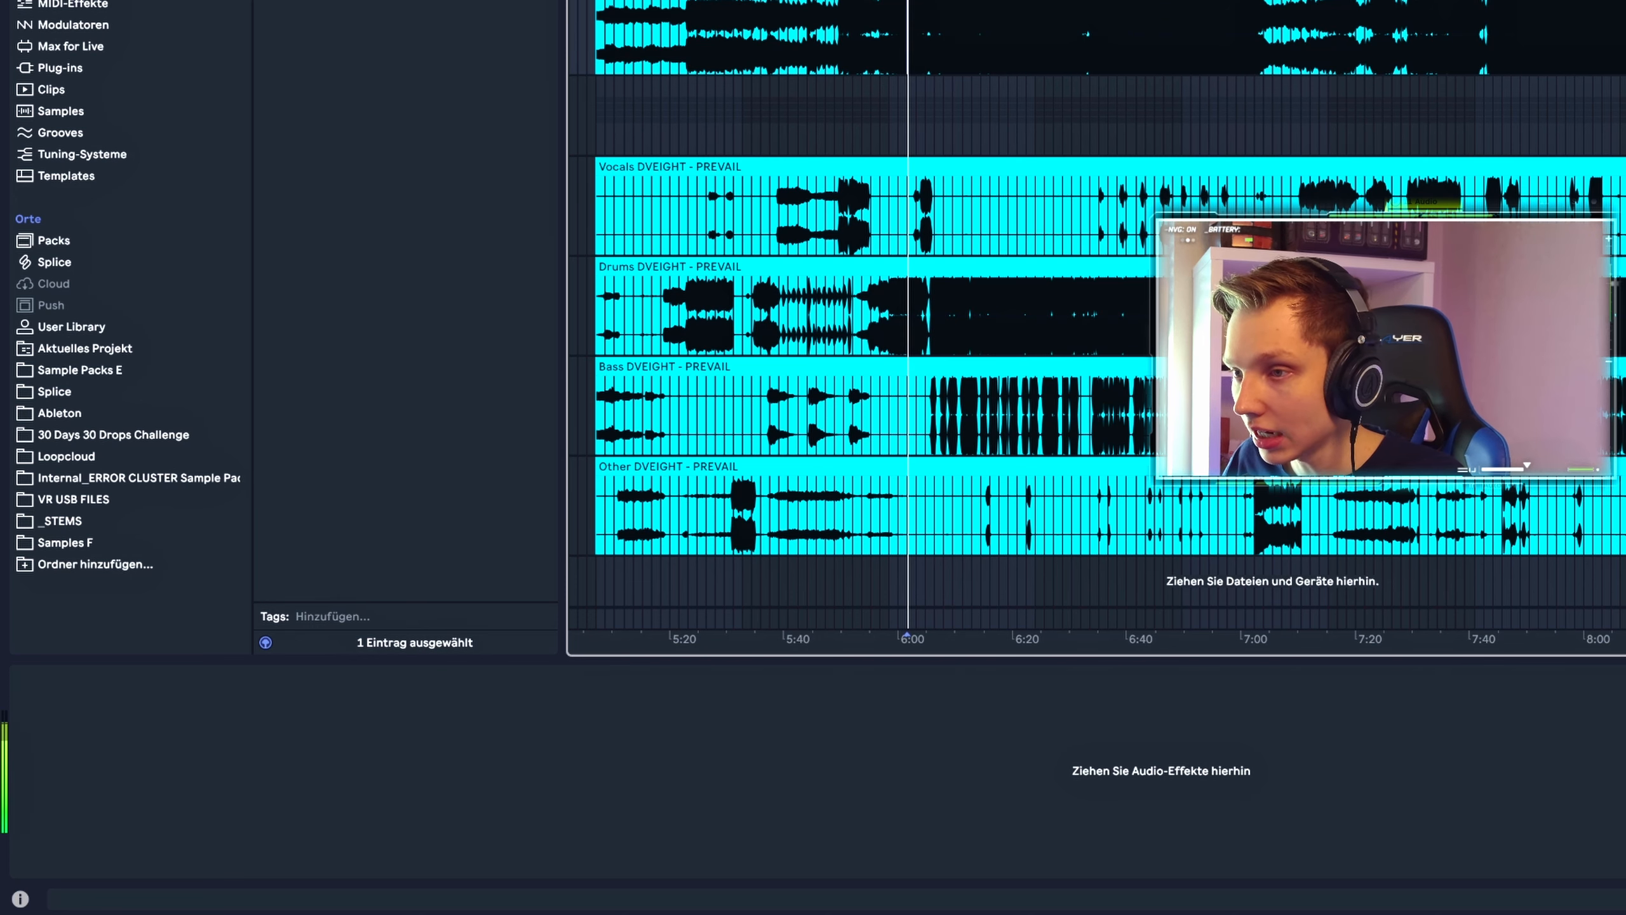
{"action": "left_click", "coordinate": [952, 35]}
{"action": "key", "text": "space"}
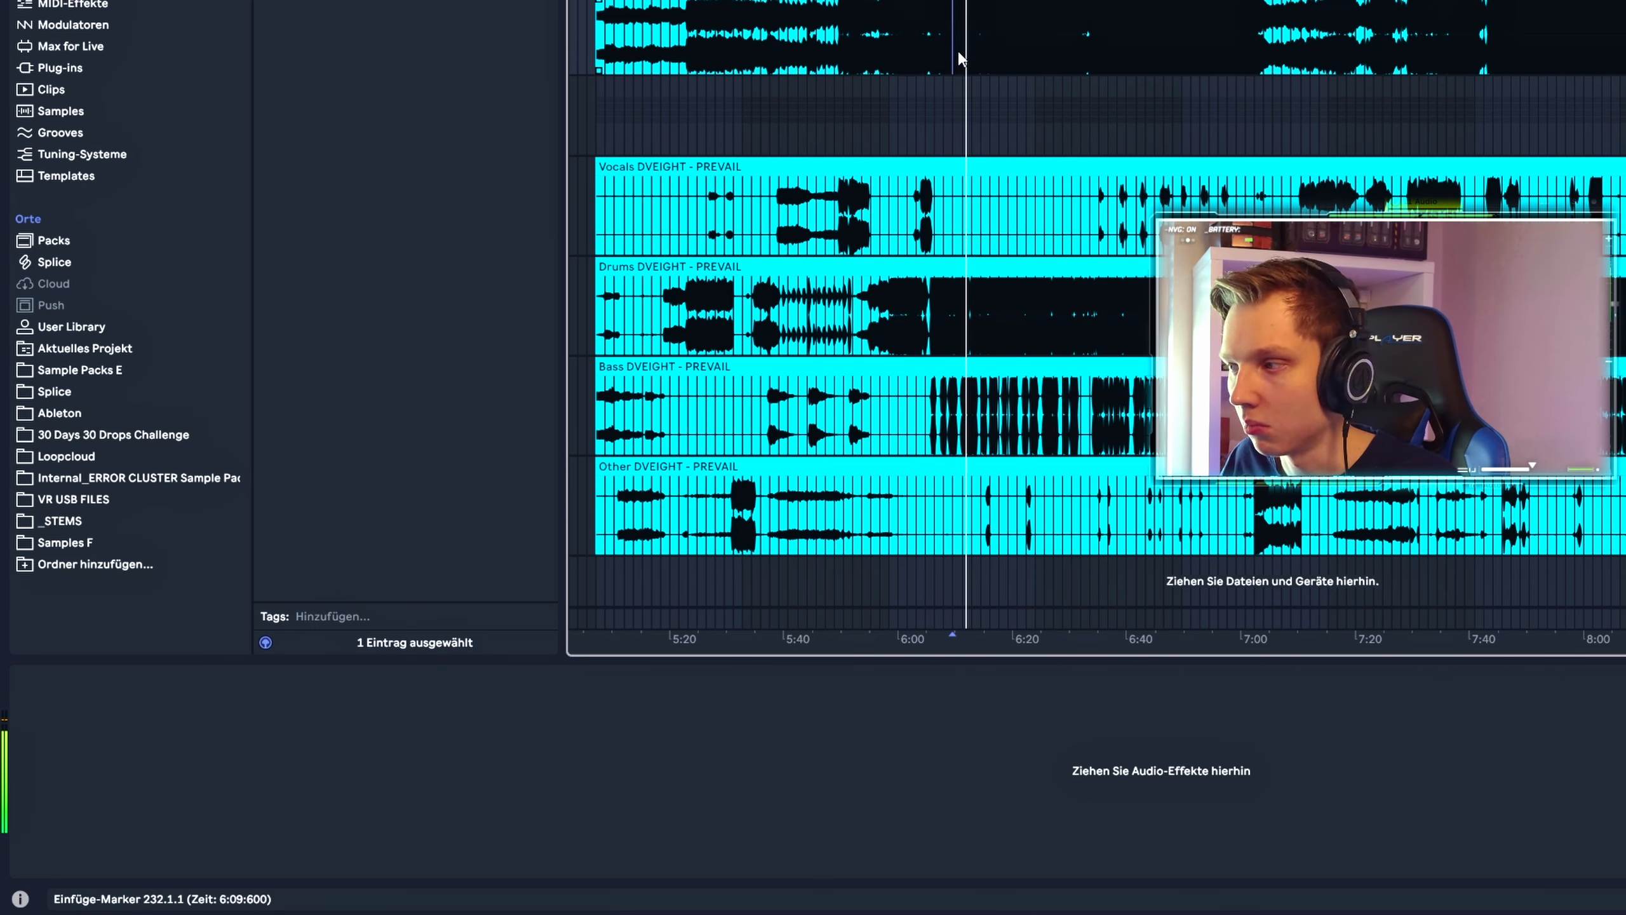
Audition the Vocals stem from bar 221 and from its short phrase just before the drop
{"action": "scroll", "coordinate": [1091, 212], "scroll_direction": "left", "scroll_amount": 5}
{"action": "scroll", "coordinate": [1092, 211], "scroll_direction": "up", "scroll_amount": 5}
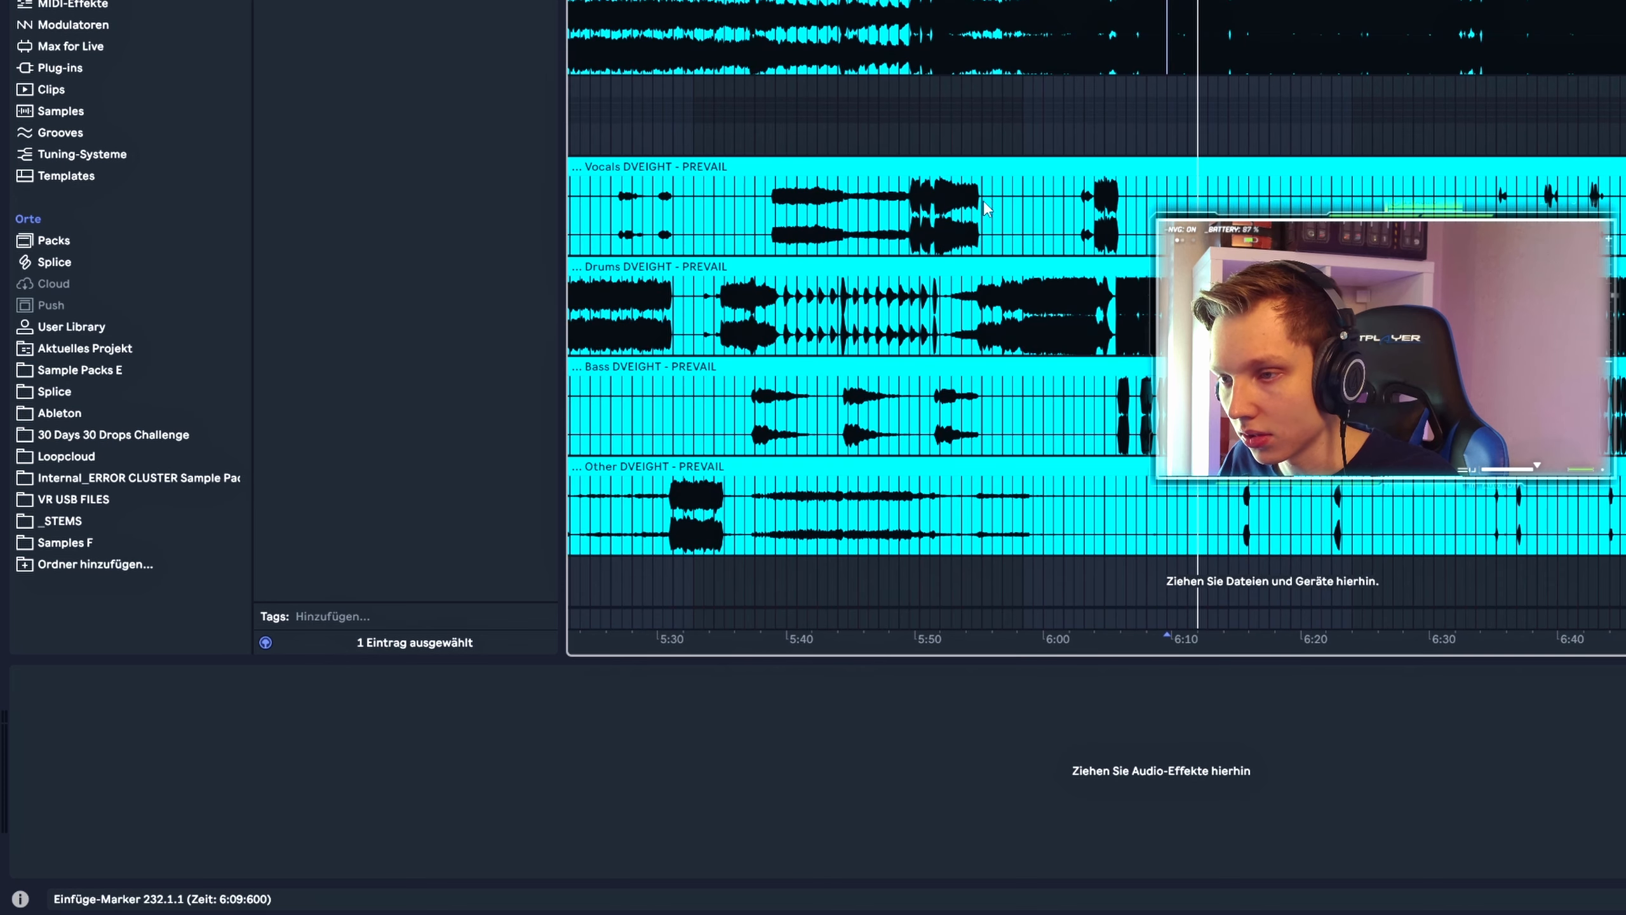
{"action": "left_click", "coordinate": [940, 212]}
{"action": "key", "text": "space"}
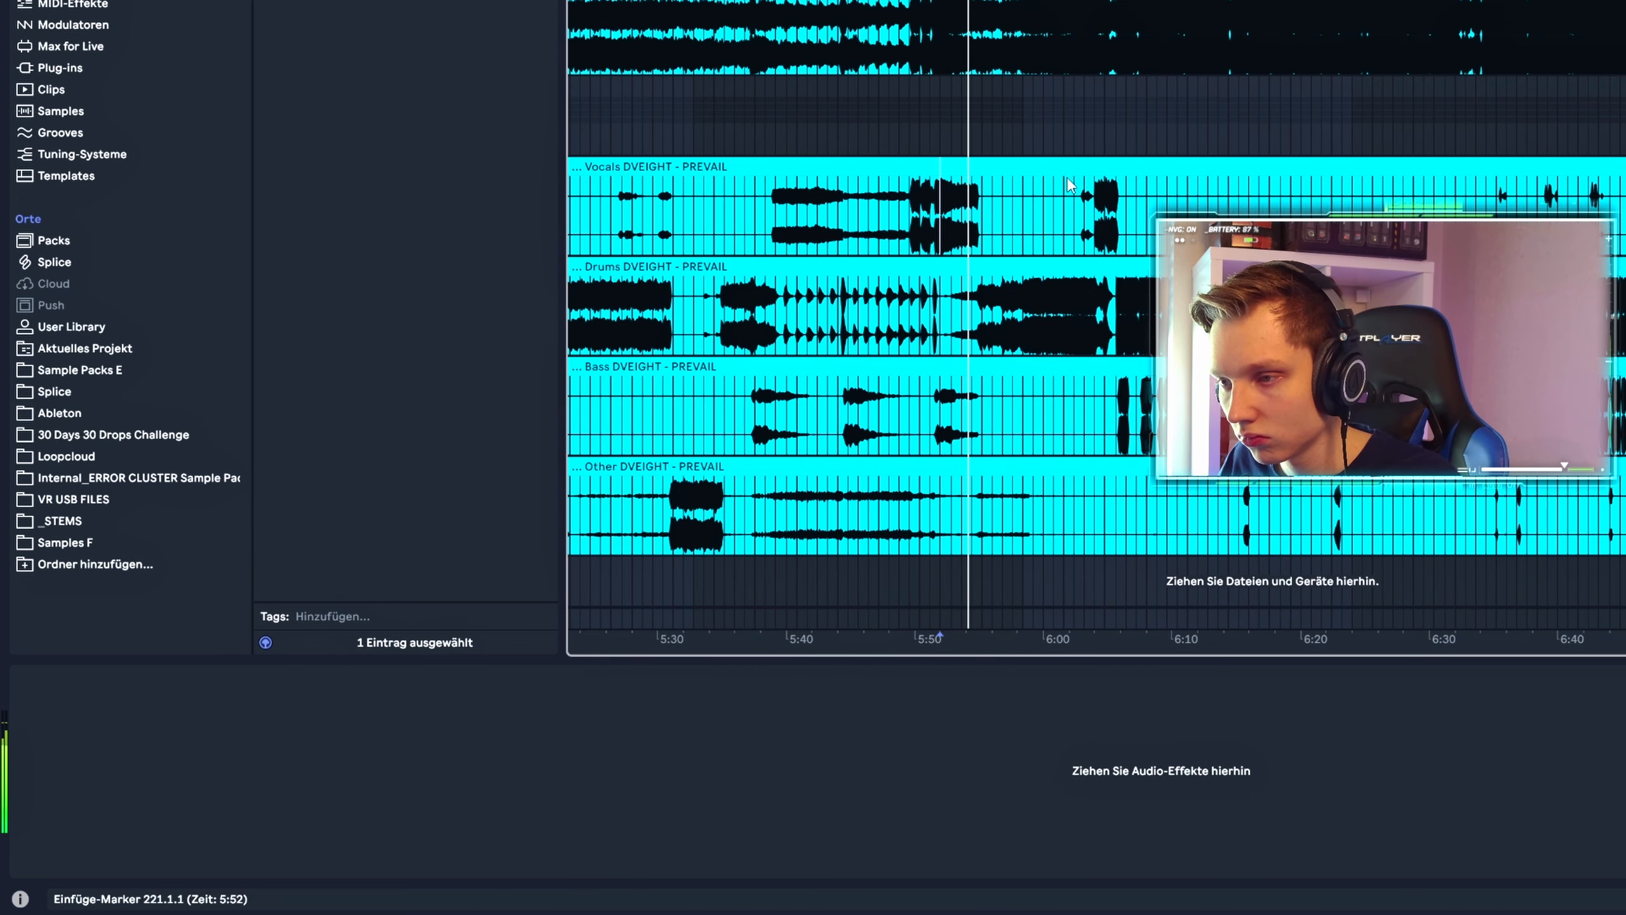
{"action": "left_click", "coordinate": [1100, 199]}
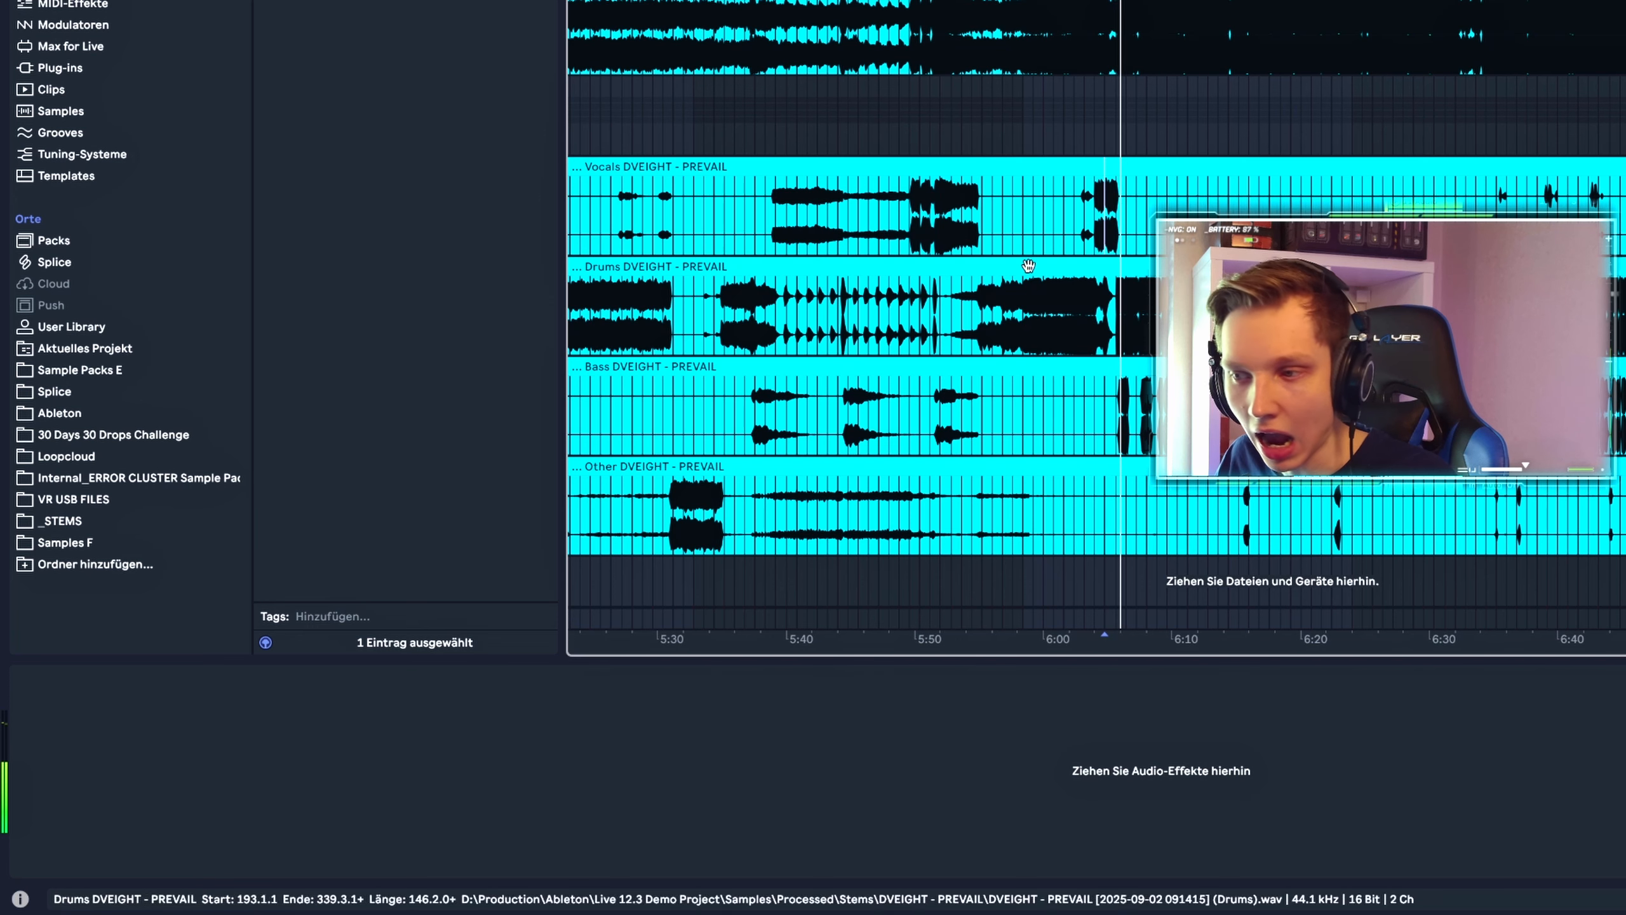
Audition the Drums stem through the build-up and from the drop at 229.3.1
{"action": "left_click", "coordinate": [1013, 308]}
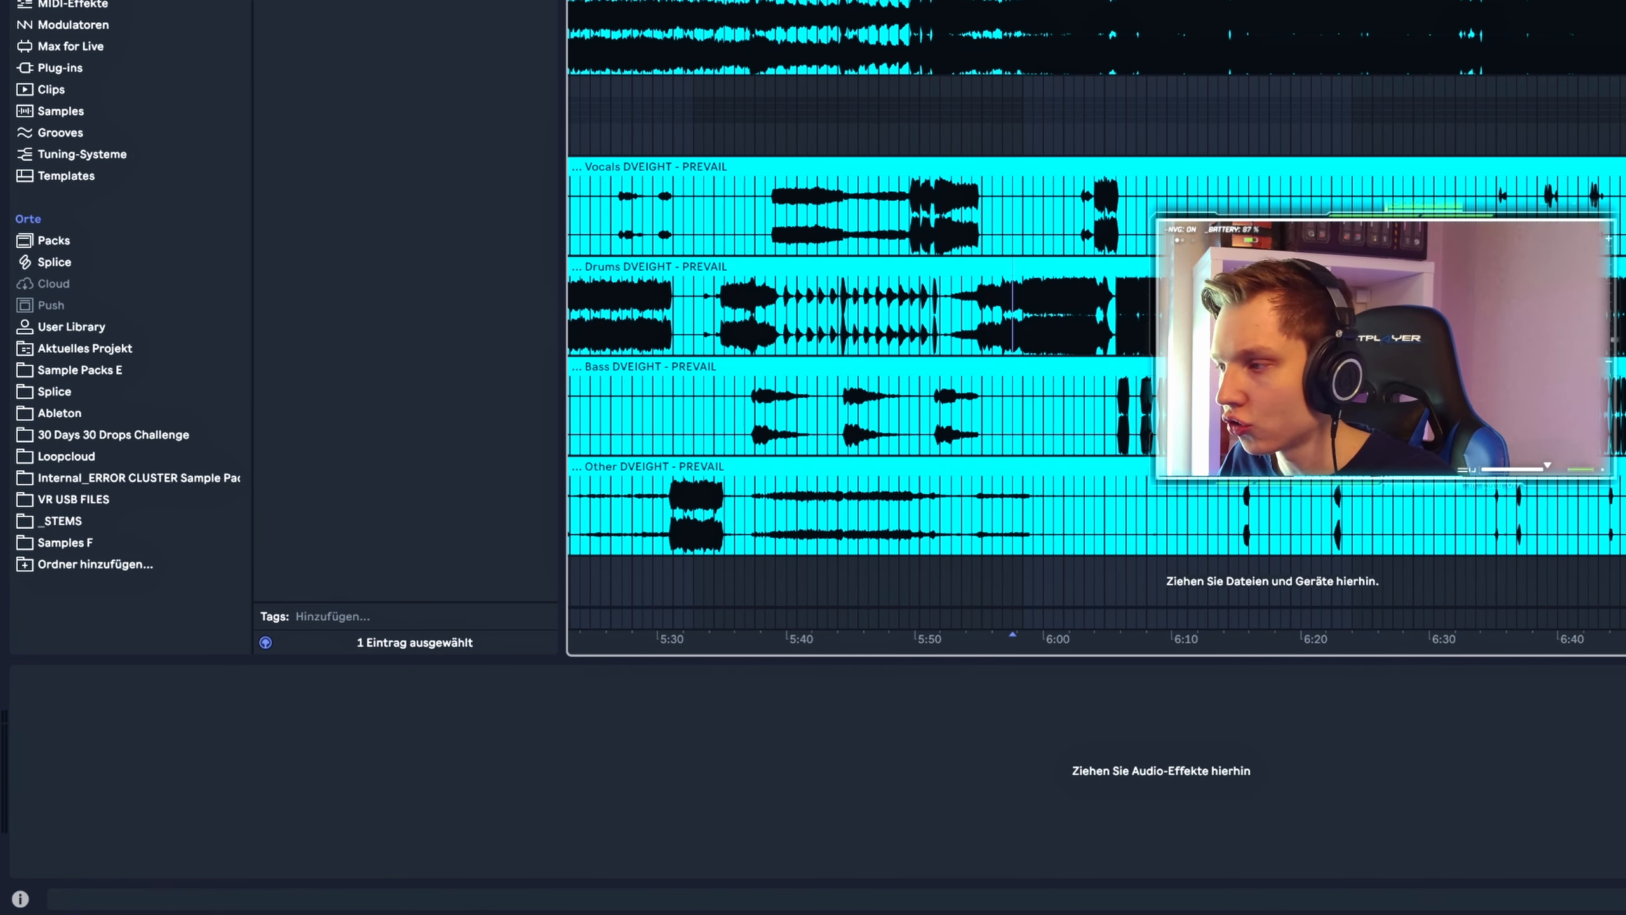
{"action": "left_click", "coordinate": [1062, 311]}
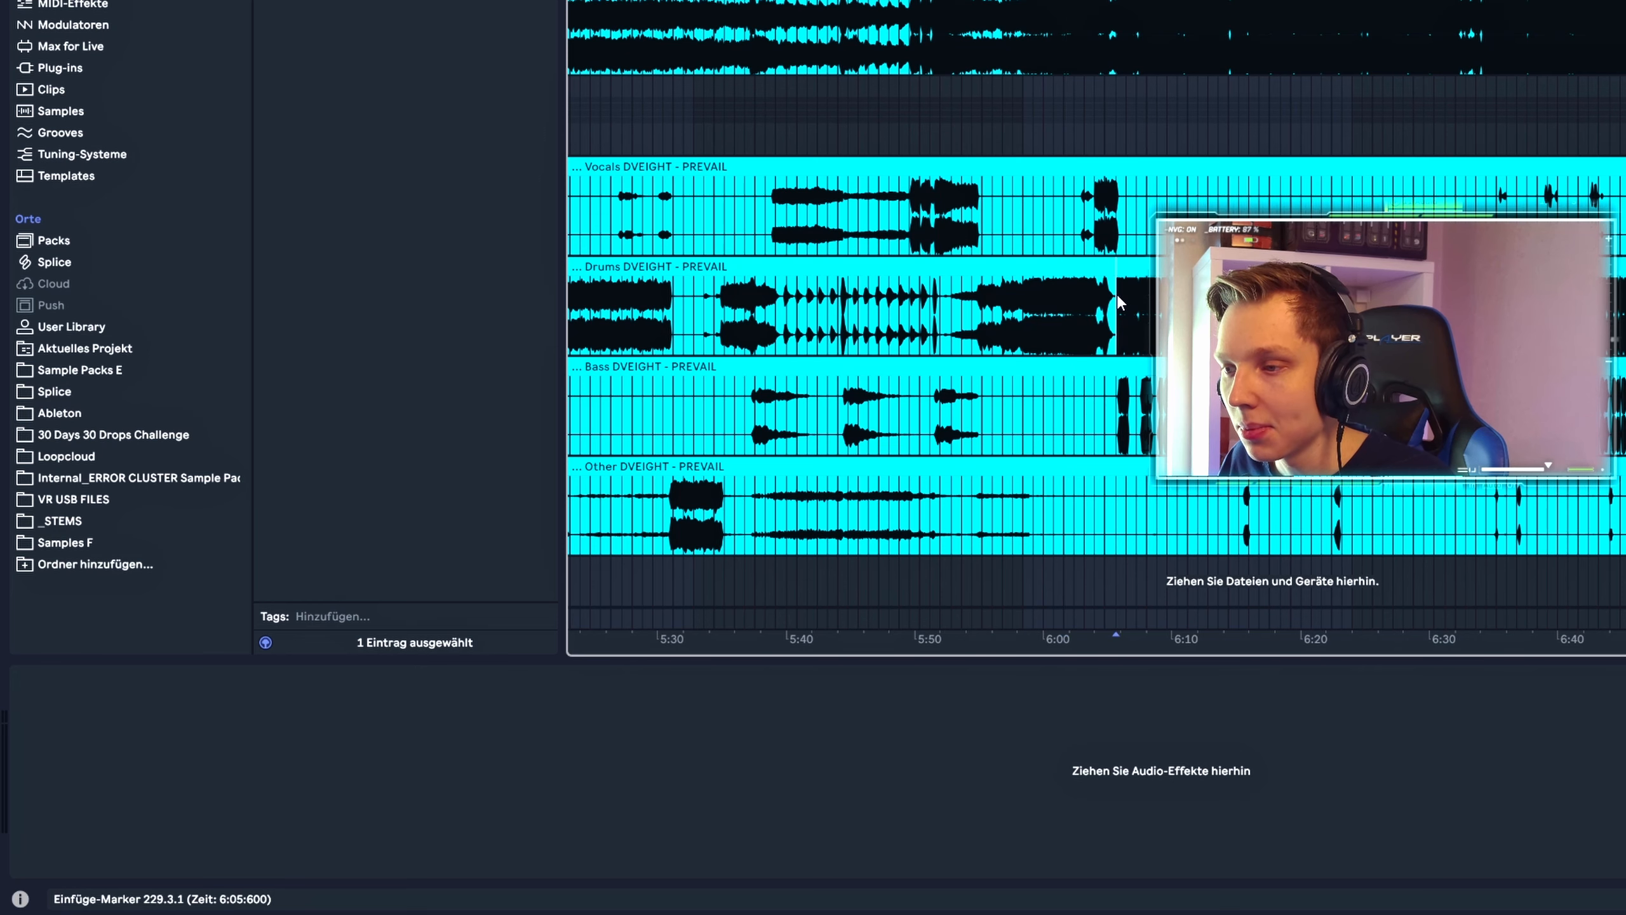
{"action": "left_click", "coordinate": [1117, 301]}
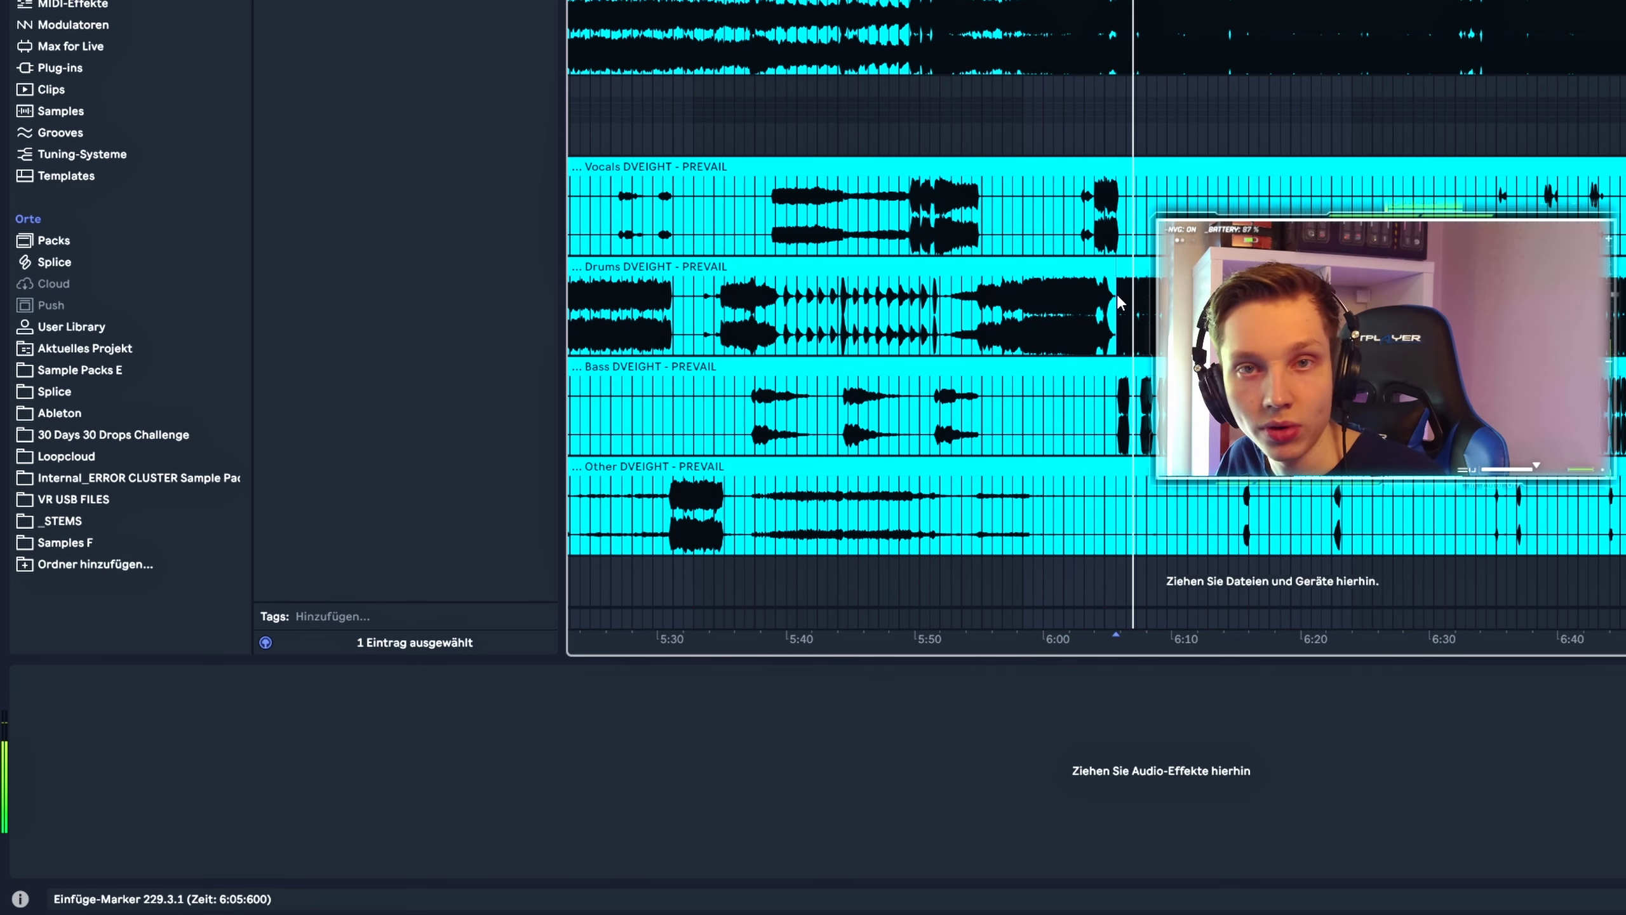
{"action": "scroll", "coordinate": [1149, 301], "scroll_direction": "up", "scroll_amount": 5}
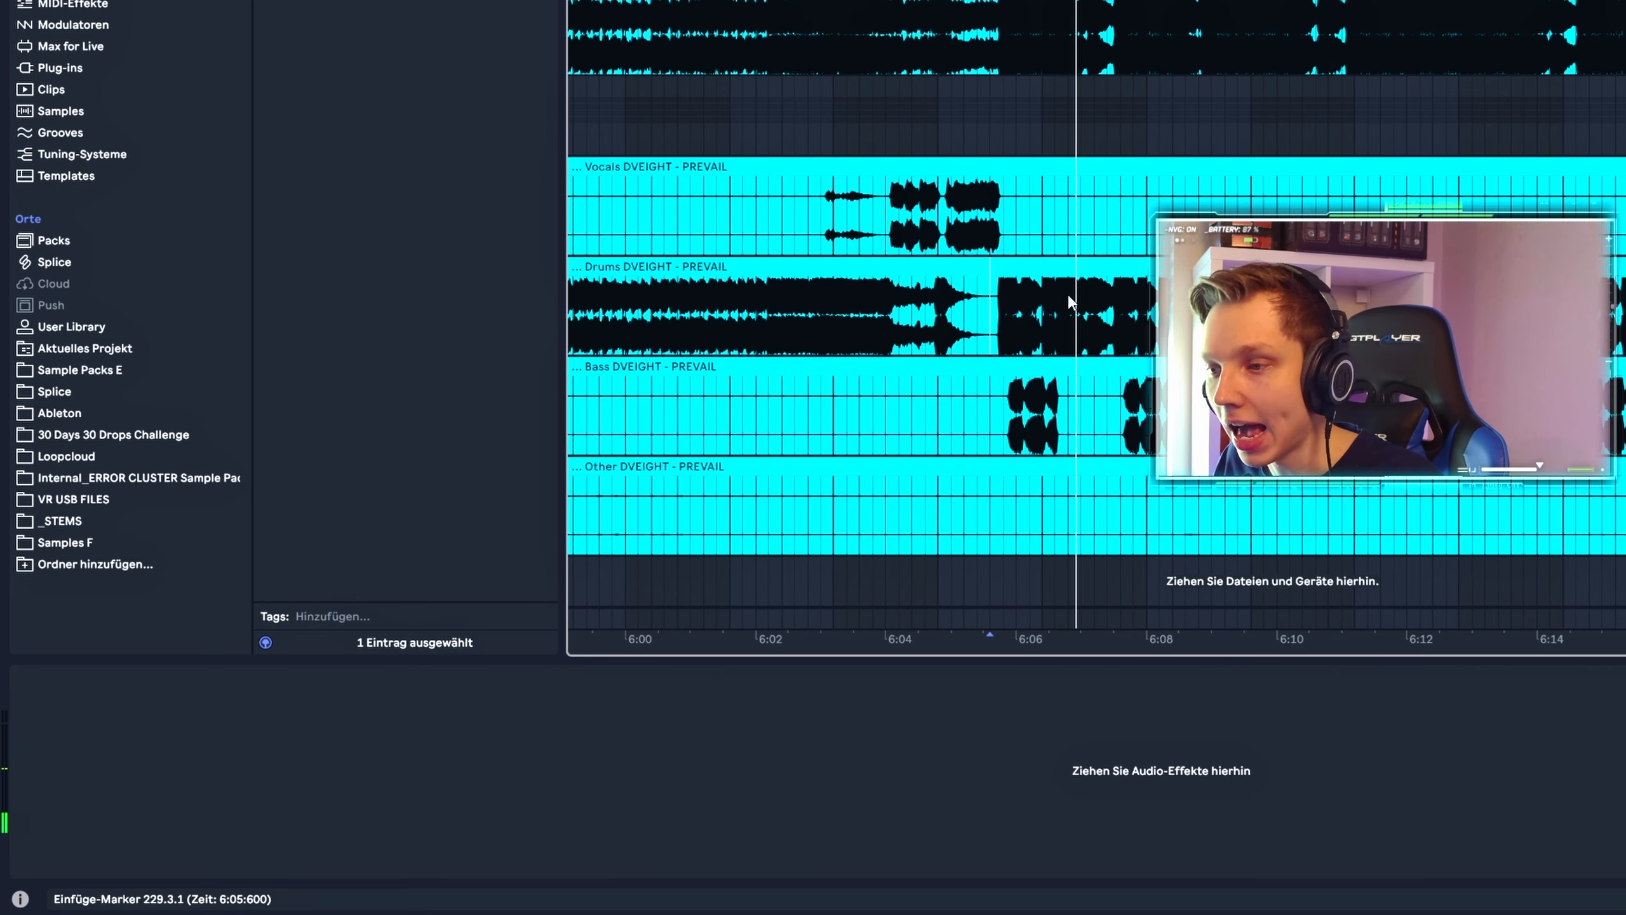
{"action": "left_click_drag", "start_coordinate": [1067, 293], "coordinate": [1200, 301]}
{"action": "key", "text": "minus"}
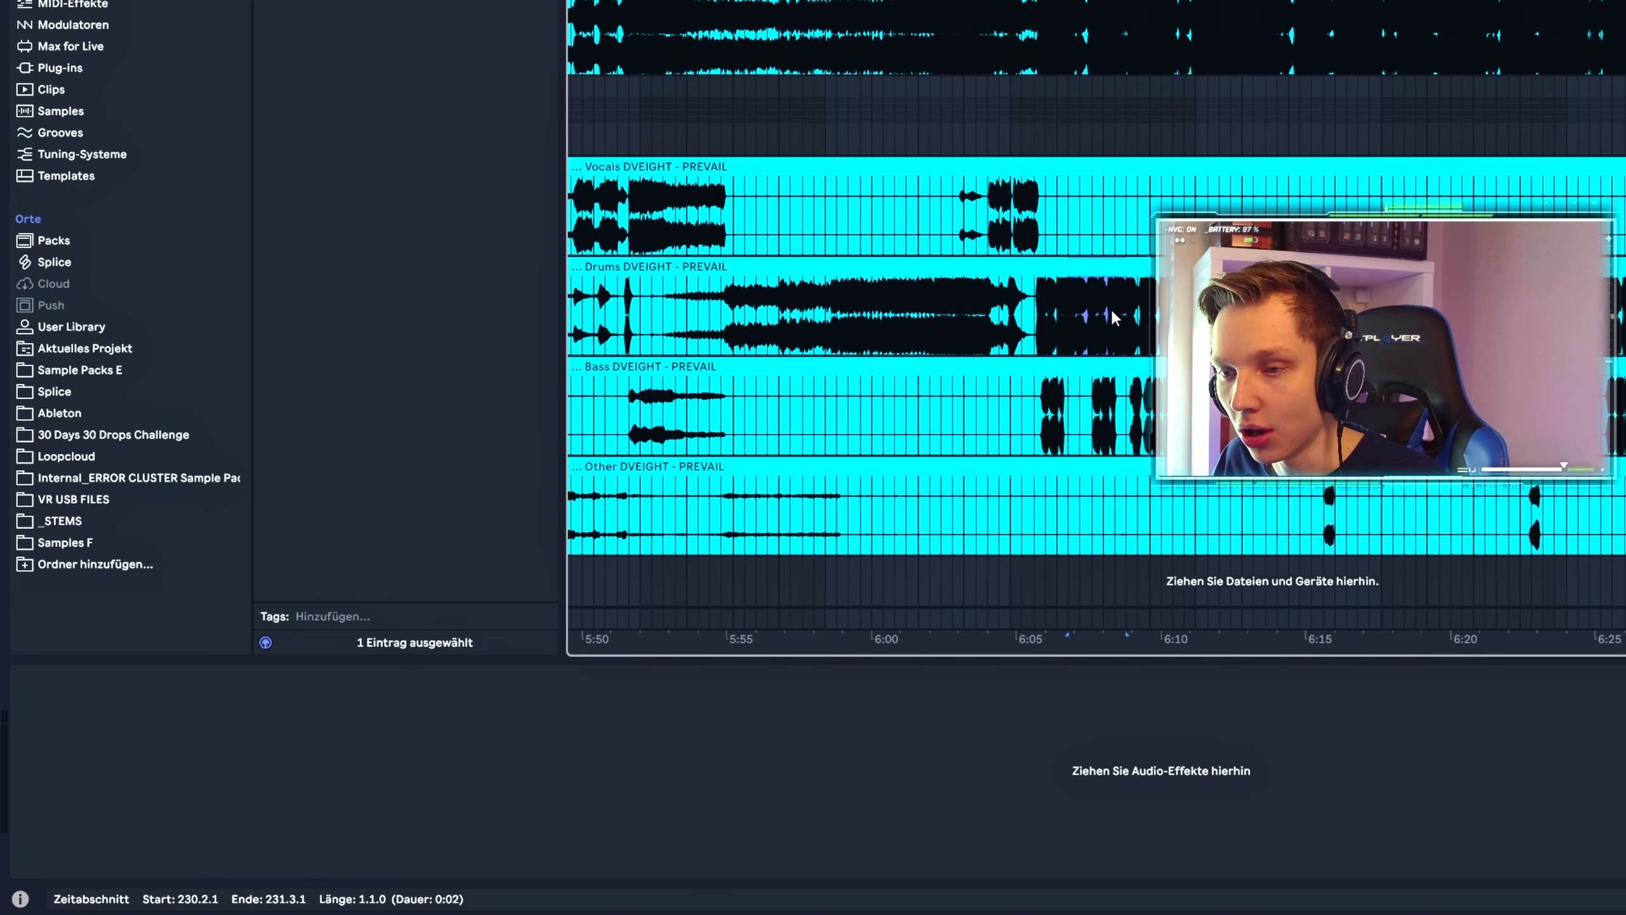
{"action": "key", "text": "minus"}
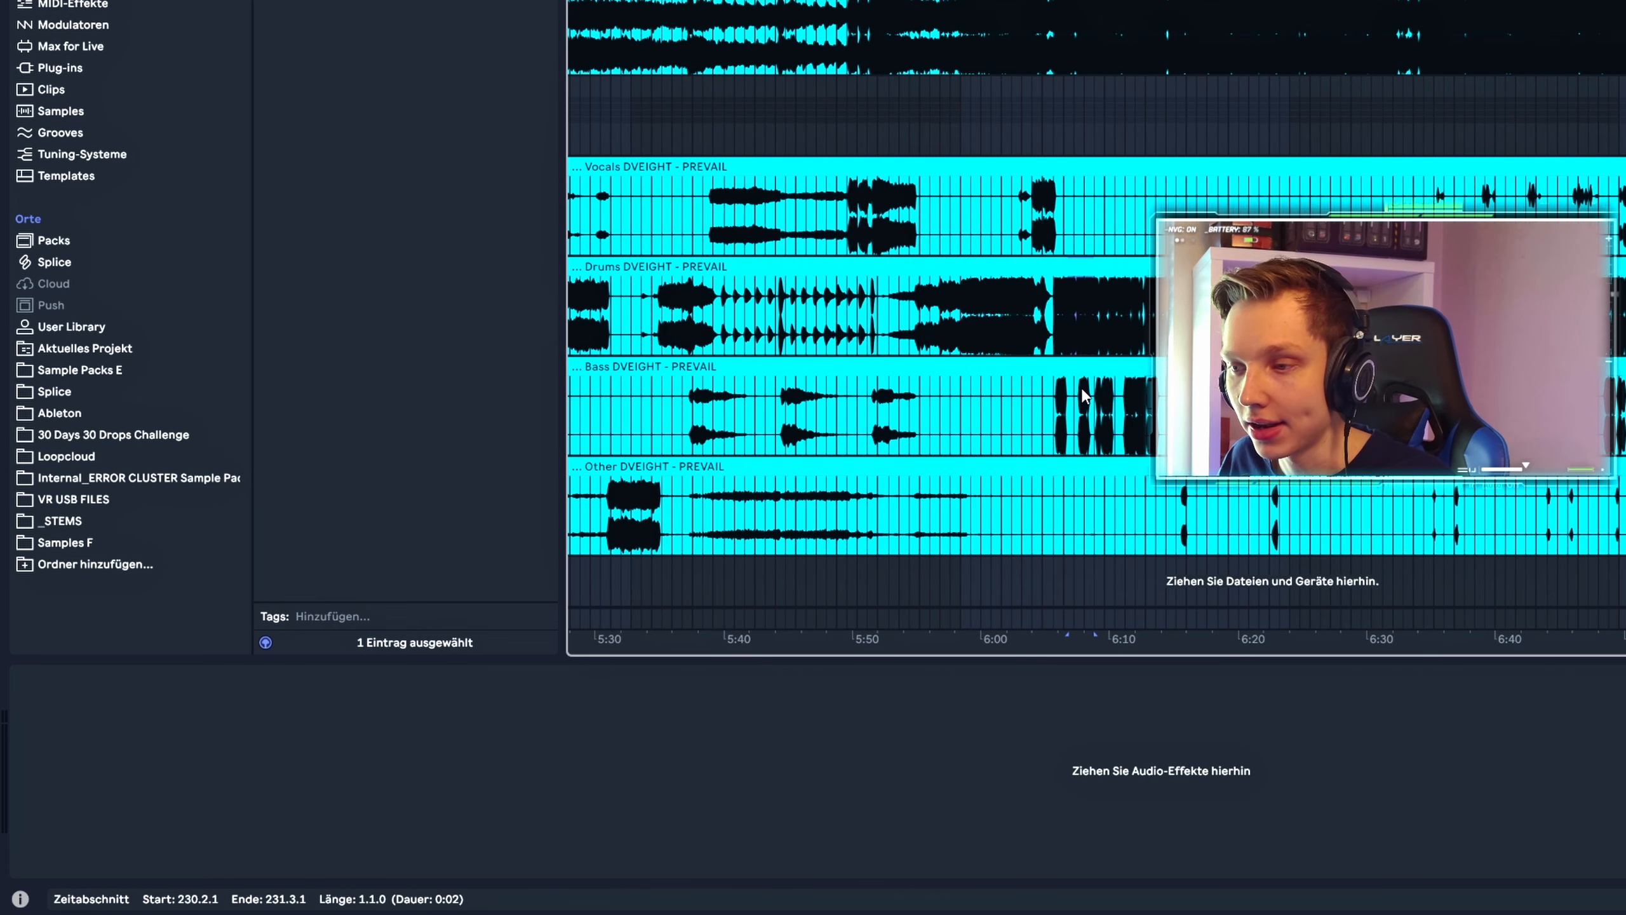
Audition the Bass stem after the drop, playing from 230.4.1 and from 231.3.3
{"action": "left_click", "coordinate": [1083, 405]}
{"action": "key", "text": "plus"}
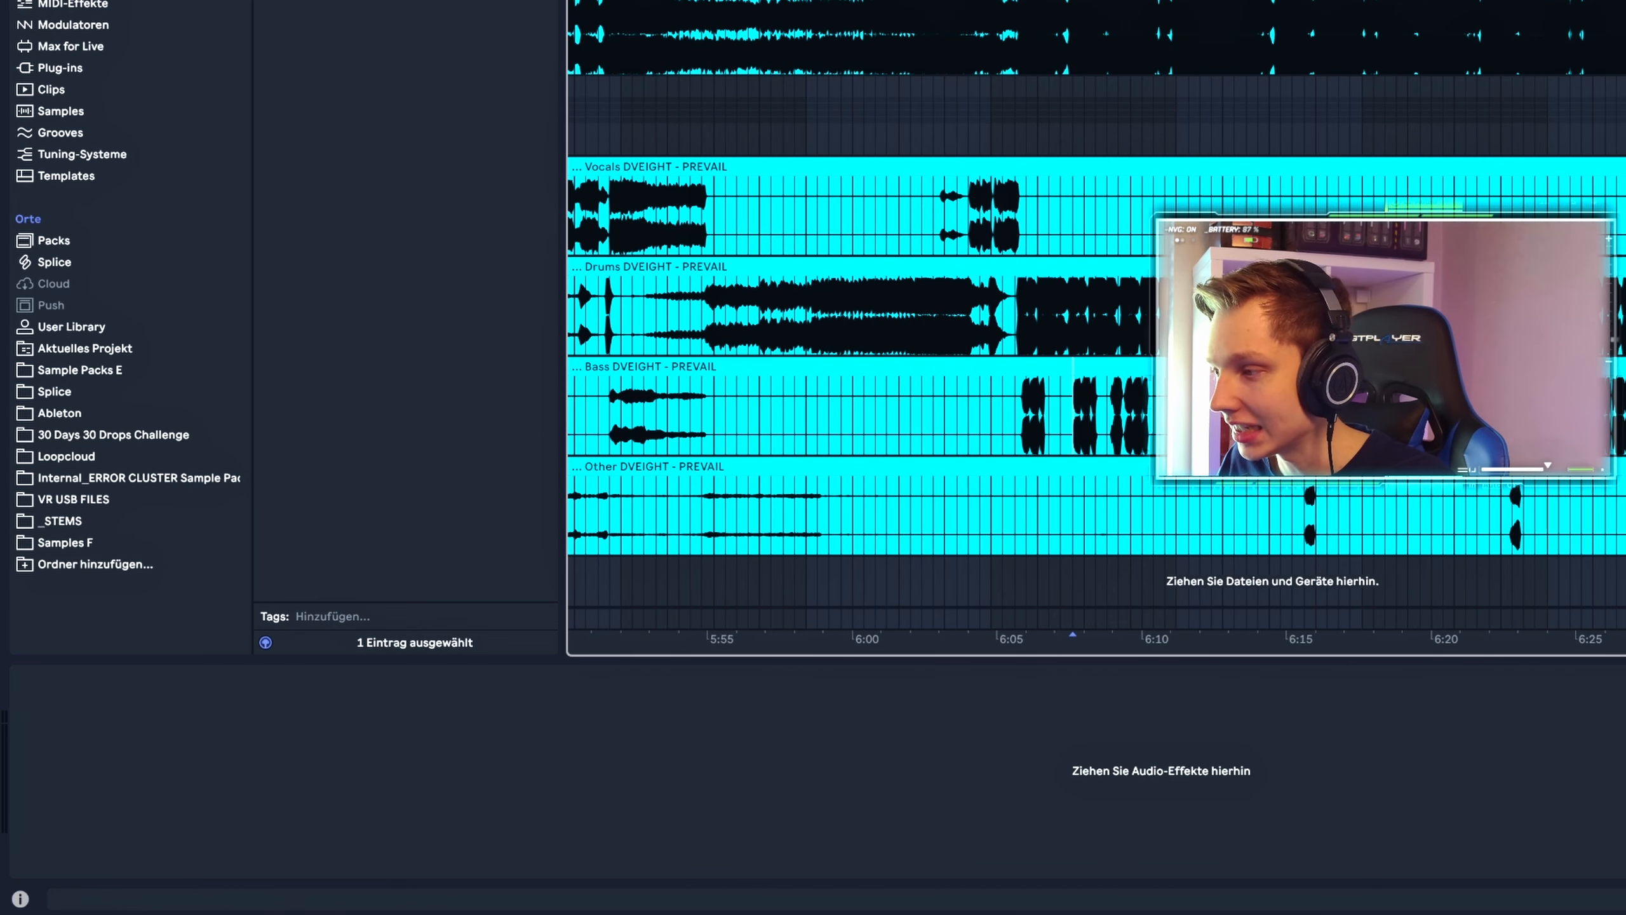
{"action": "key", "text": "space"}
{"action": "key", "text": "space"}
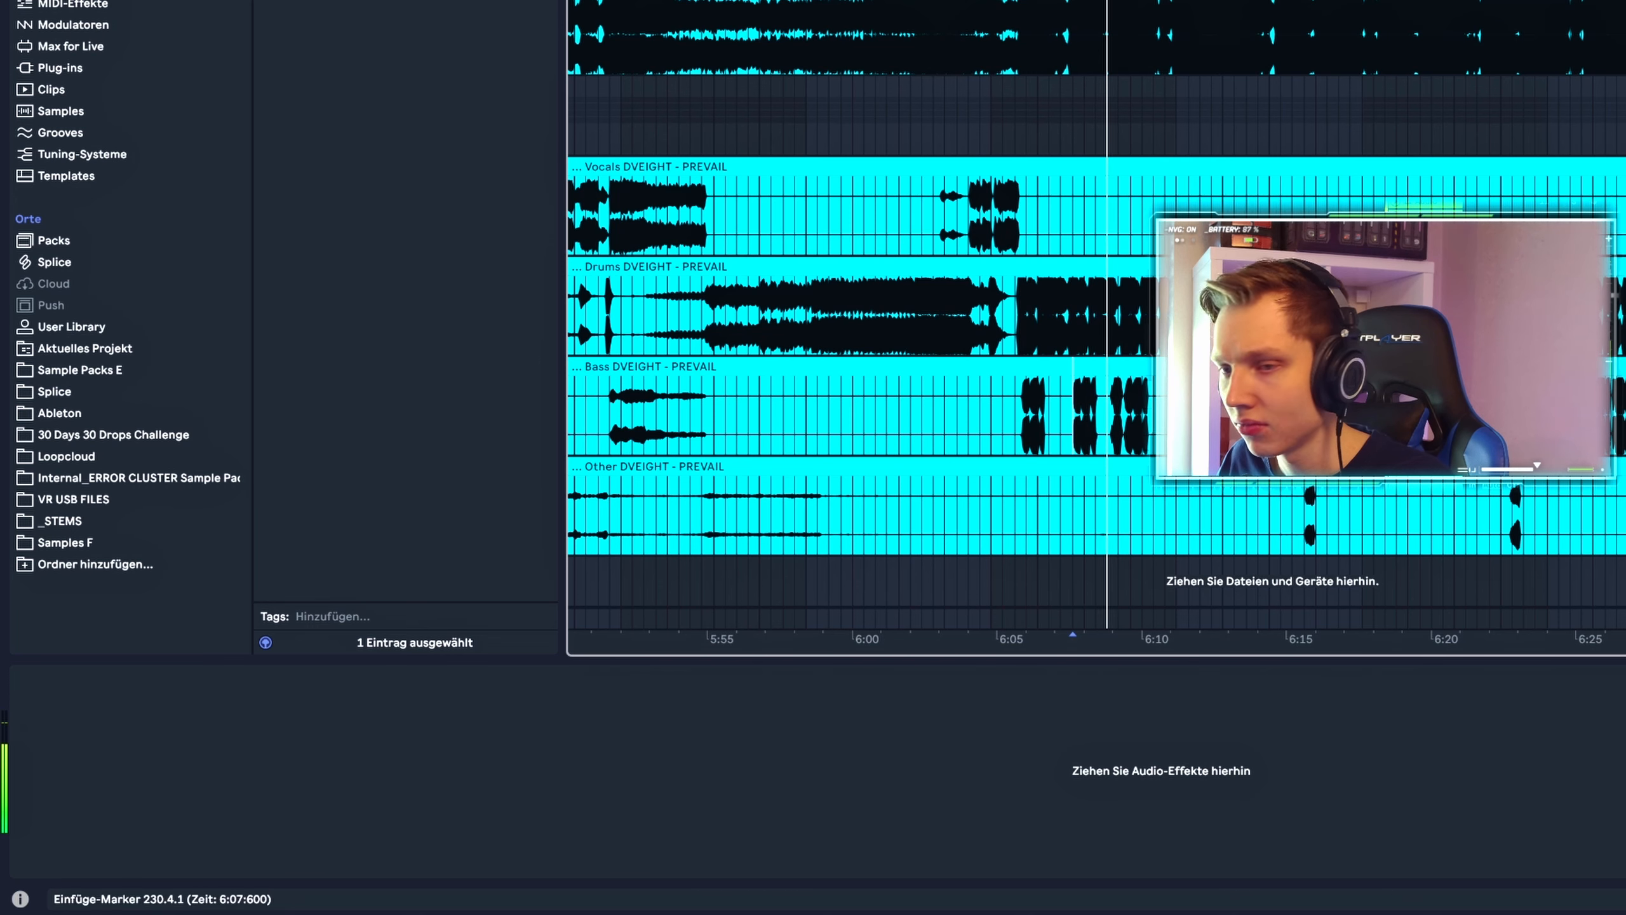
{"action": "left_click", "coordinate": [1114, 403]}
{"action": "key", "text": "plus"}
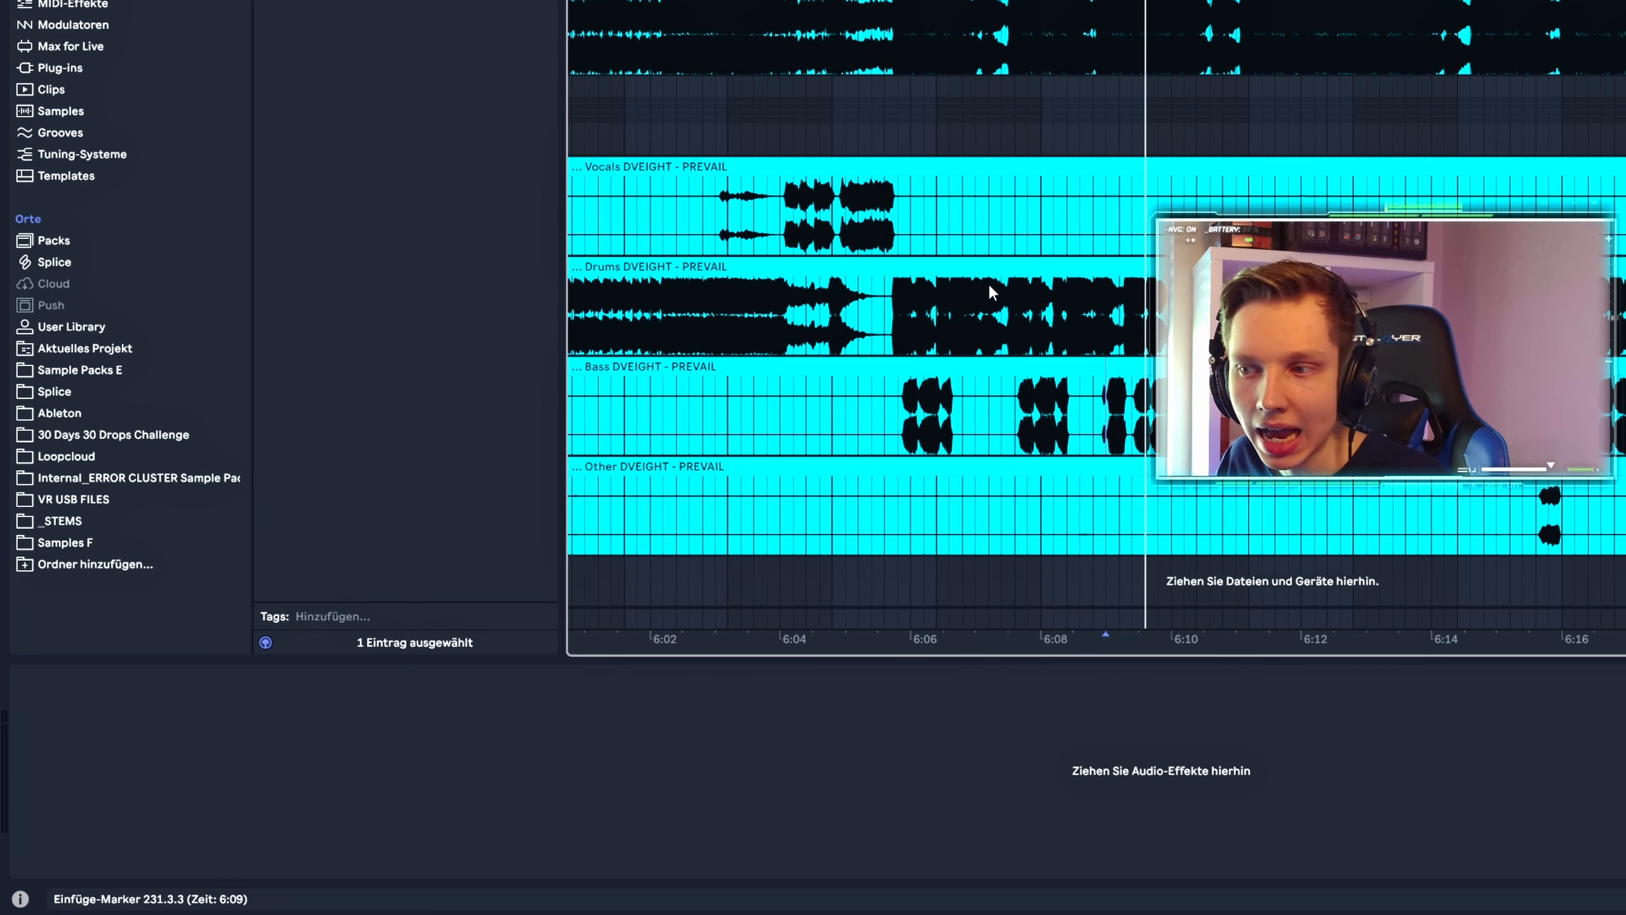
{"action": "key", "text": "space"}
{"action": "key", "text": "space"}
{"action": "key", "text": "space"}
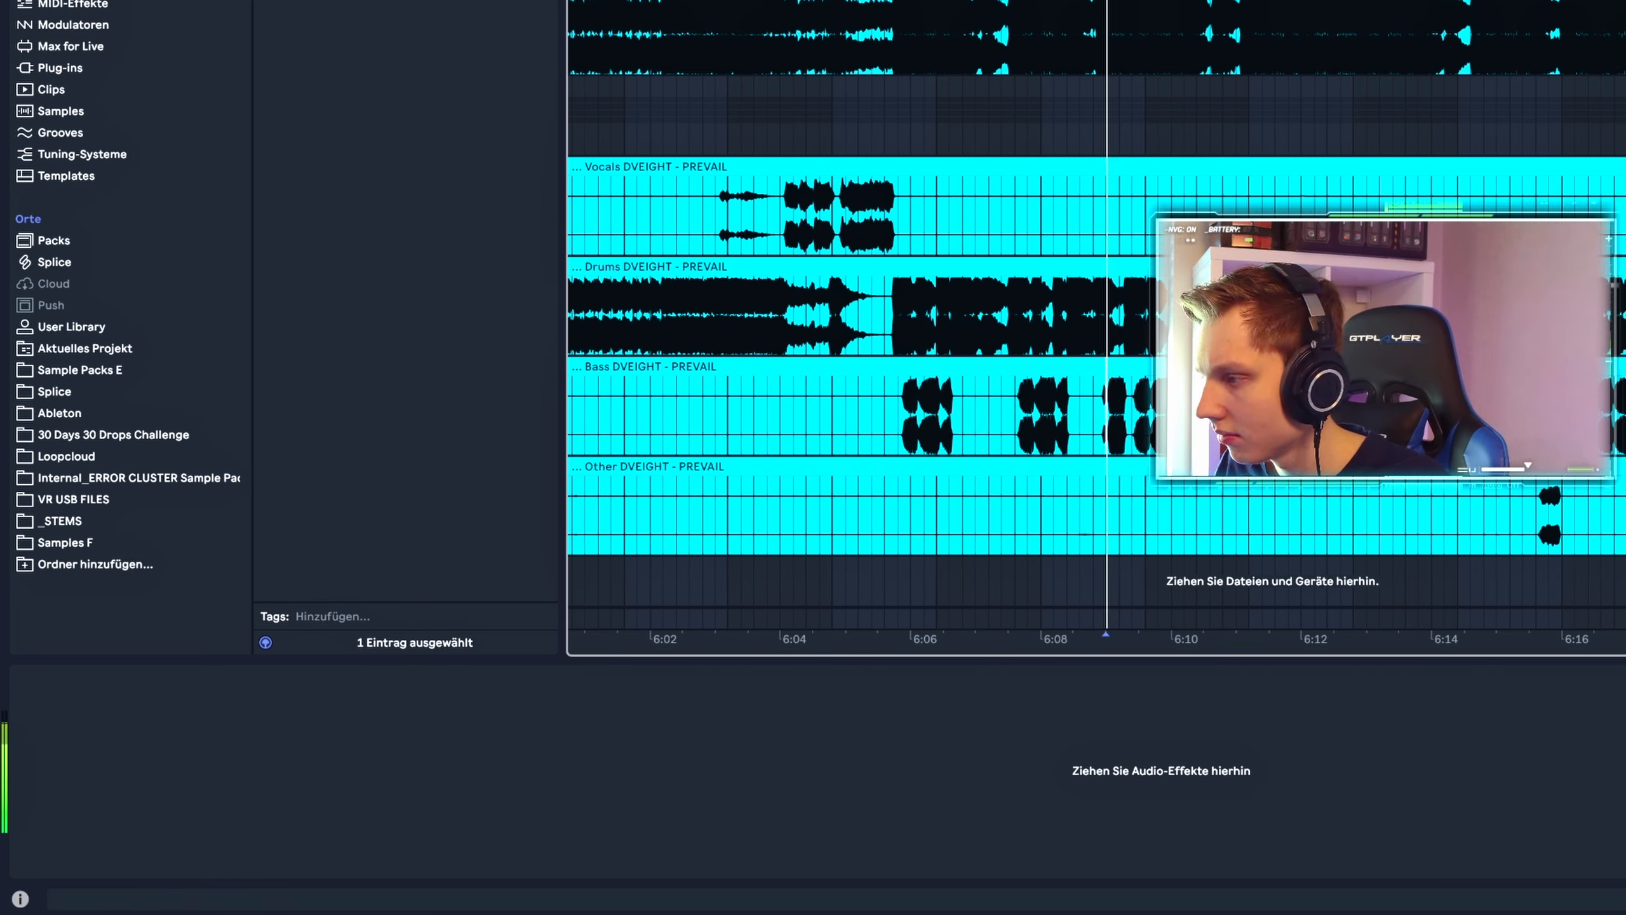
{"action": "key", "text": "space"}
Audition the Other stem from 208.1.1 and from its quieter passage at 216.3.1 and 214.3.1
{"action": "scroll", "coordinate": [1222, 359], "scroll_direction": "down", "scroll_amount": 3}
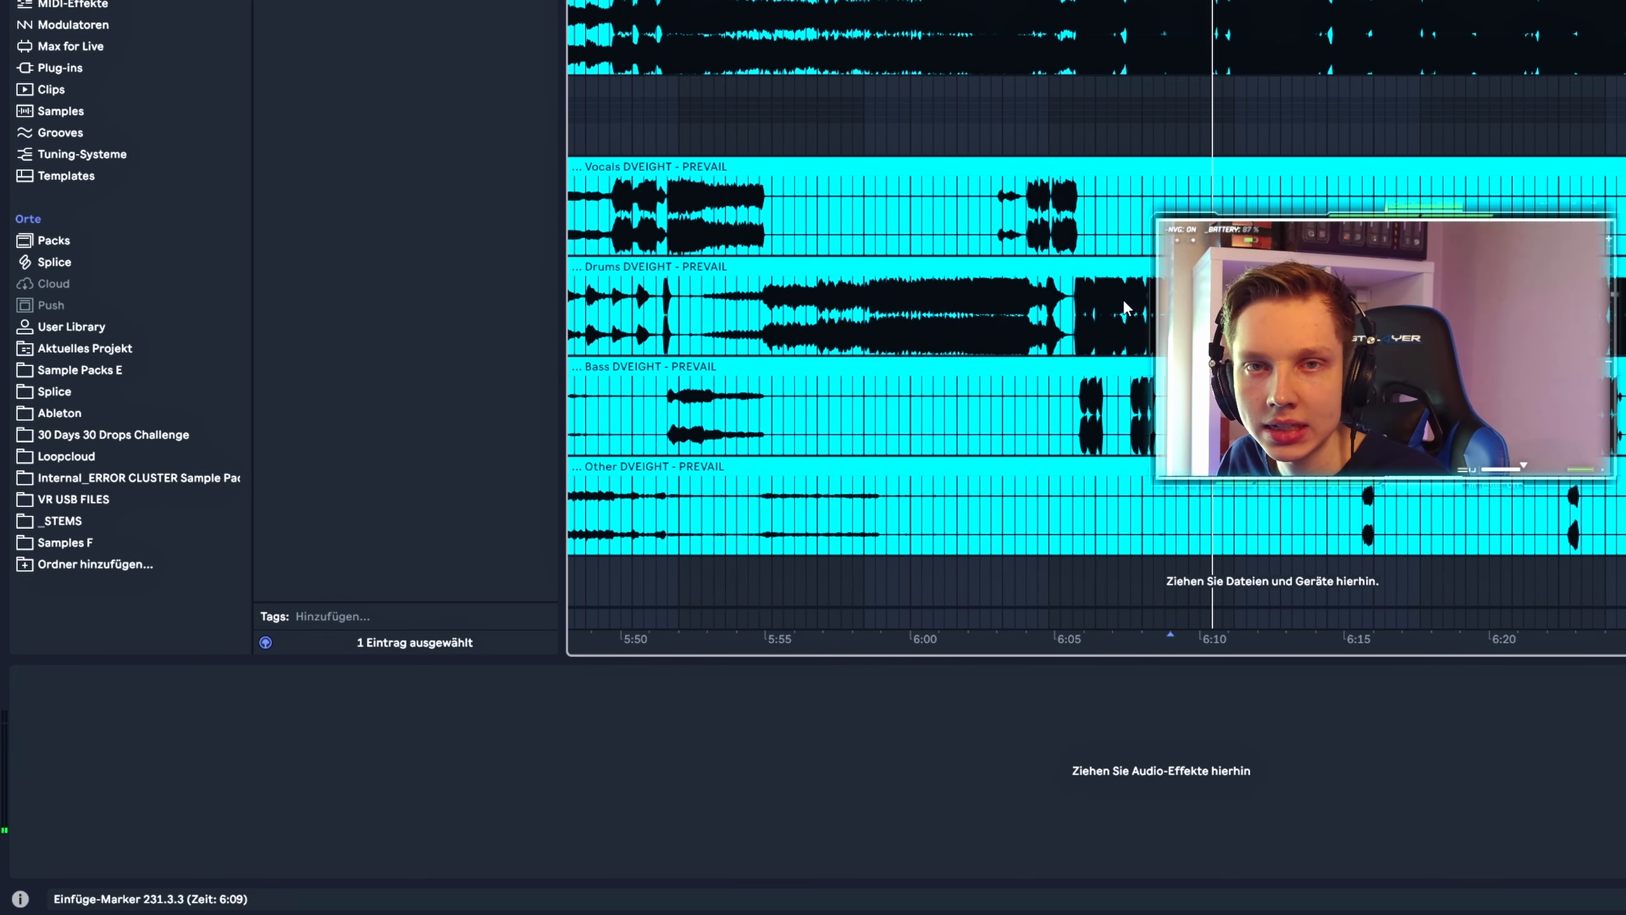
{"action": "scroll", "coordinate": [1126, 308], "scroll_direction": "down", "scroll_amount": 3}
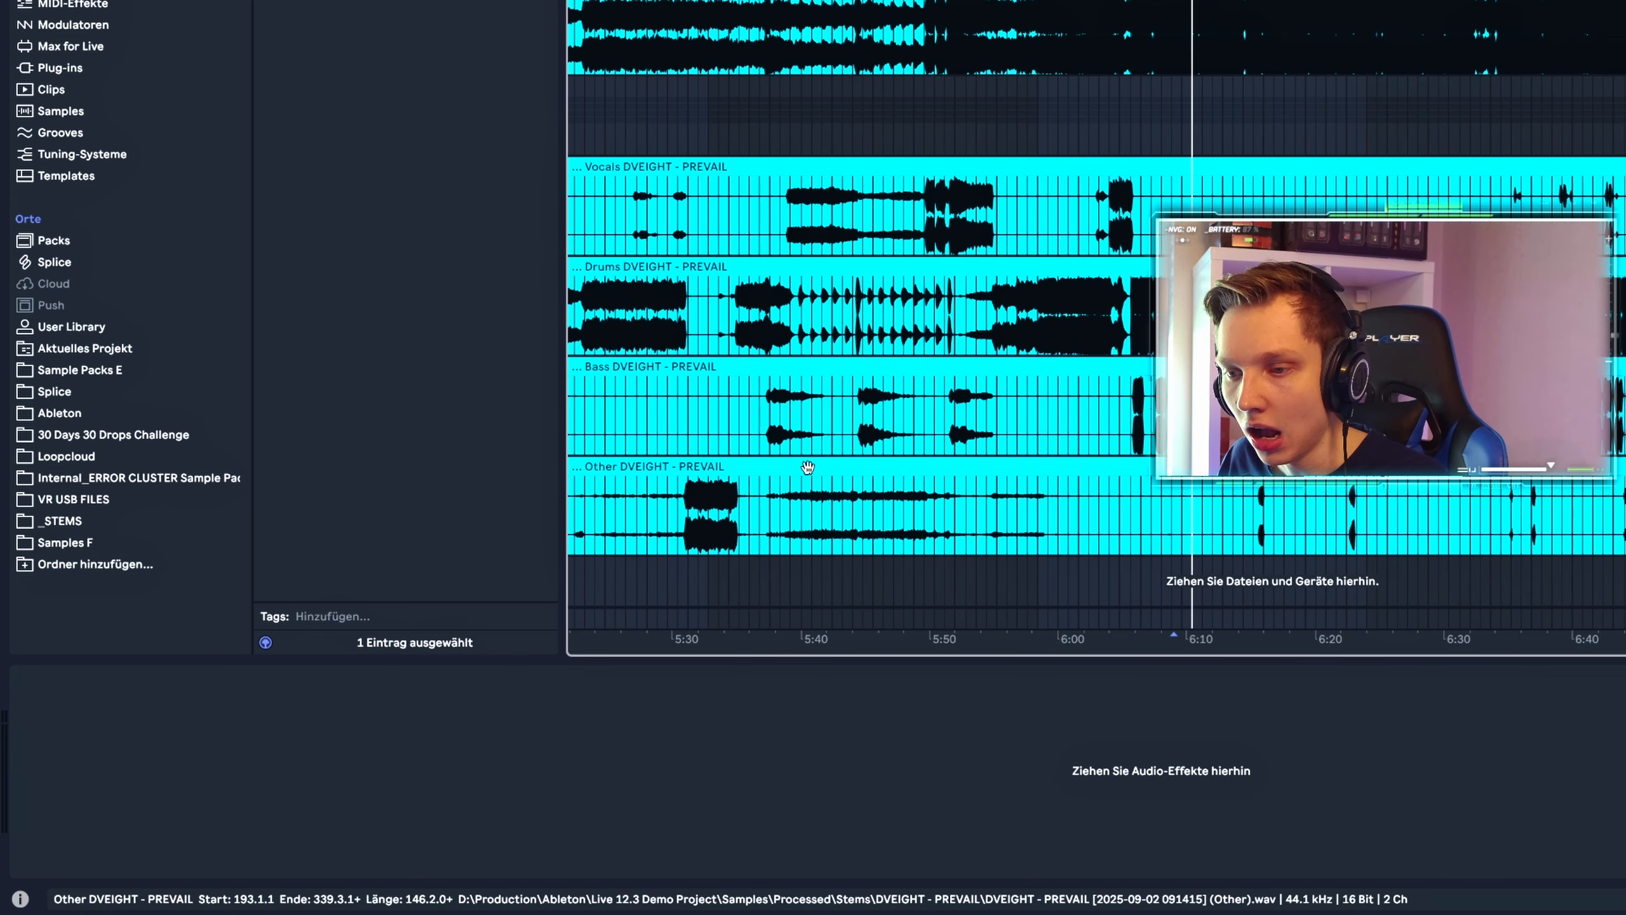
{"action": "left_click", "coordinate": [687, 508]}
{"action": "key", "text": "space"}
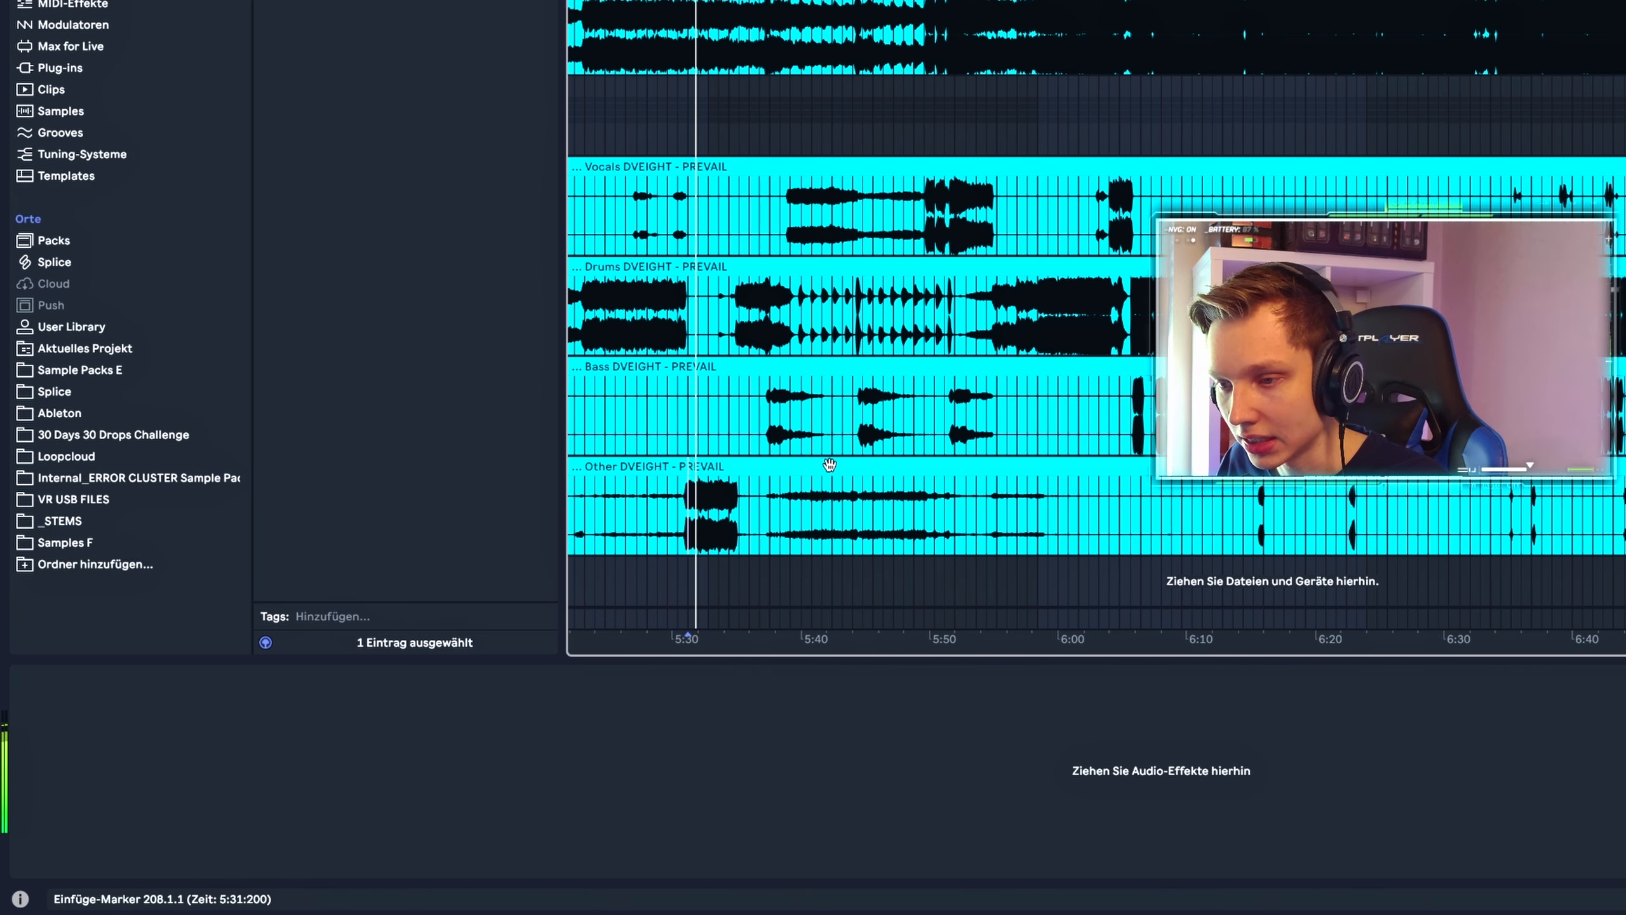
{"action": "left_click", "coordinate": [863, 513]}
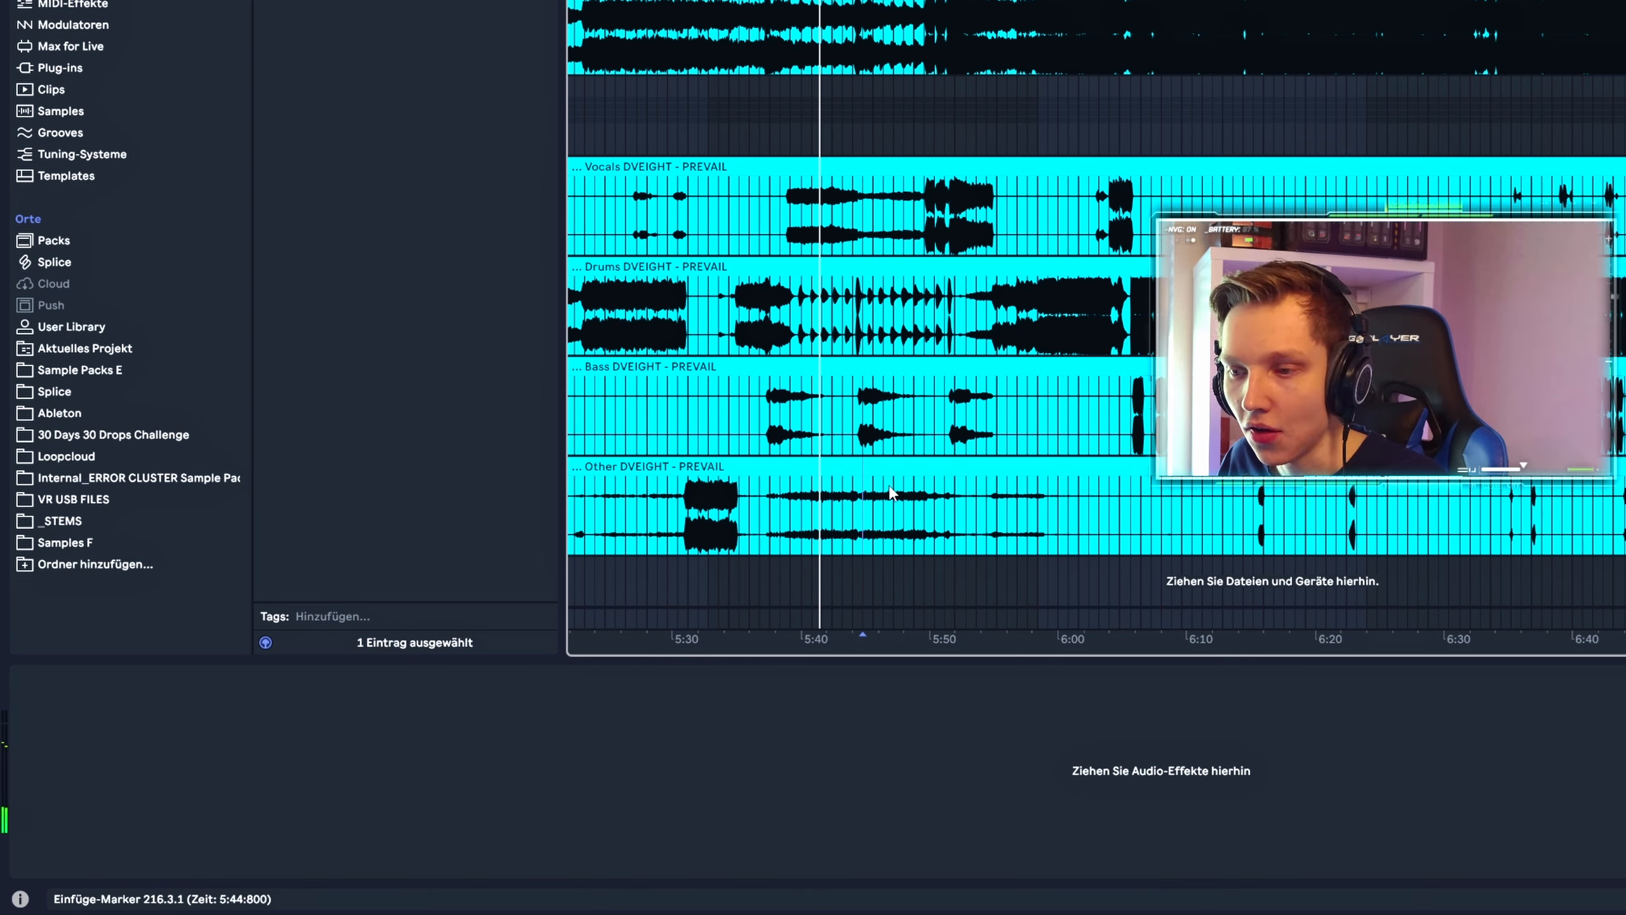
{"action": "scroll", "coordinate": [804, 500], "scroll_direction": "up", "scroll_amount": 3}
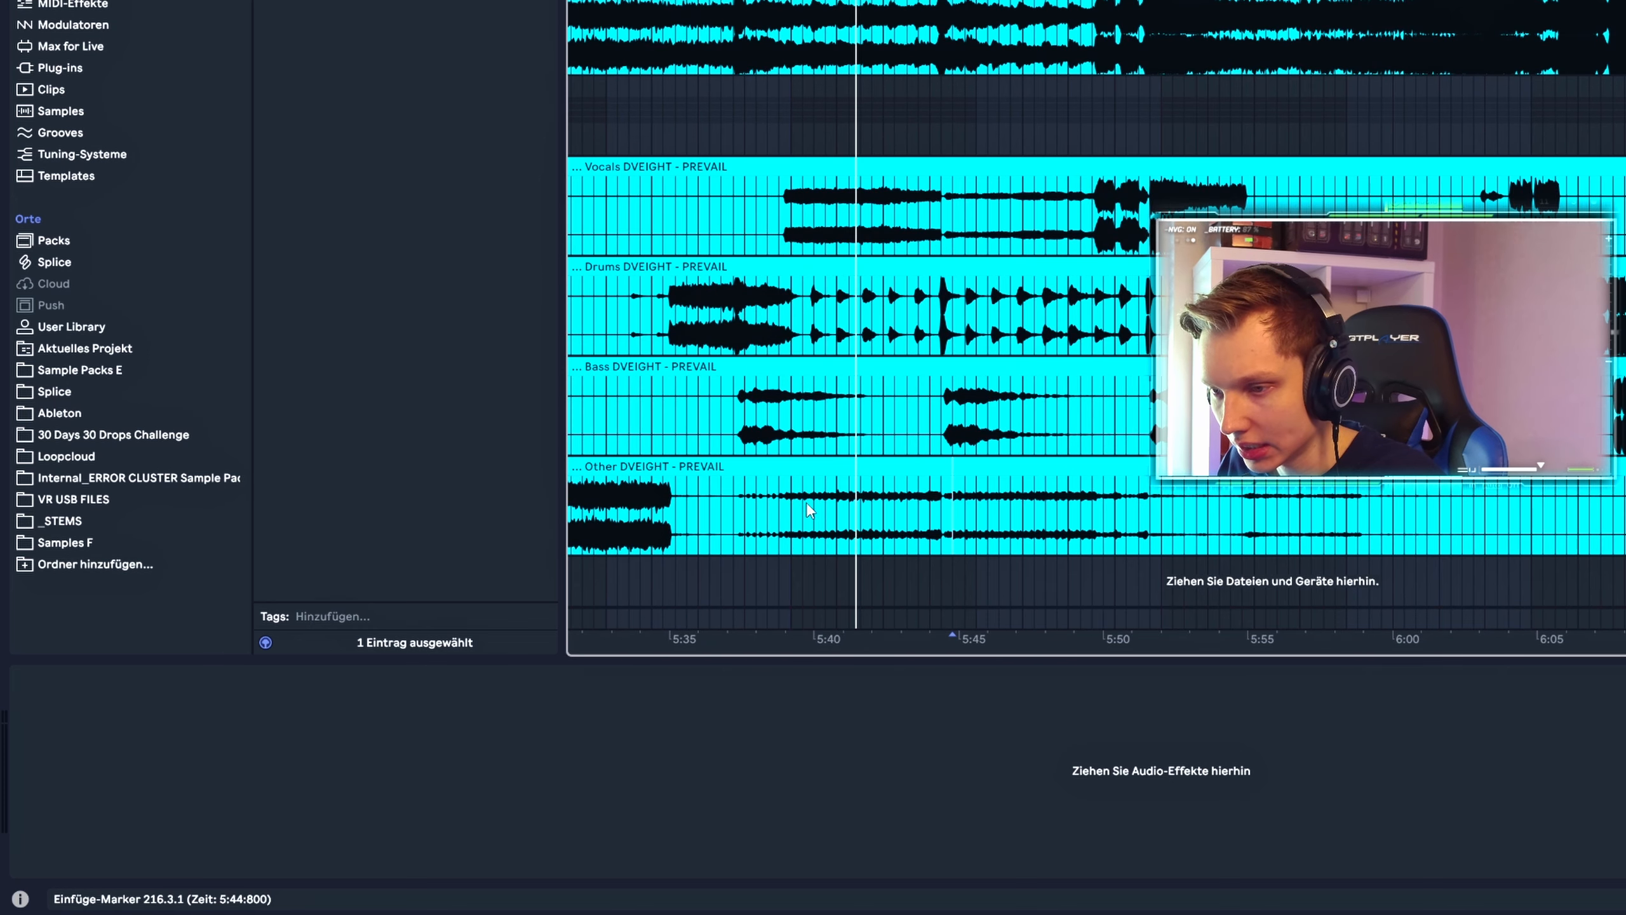
{"action": "left_click", "coordinate": [860, 510]}
{"action": "scroll", "coordinate": [935, 506], "scroll_direction": "down", "scroll_amount": 5}
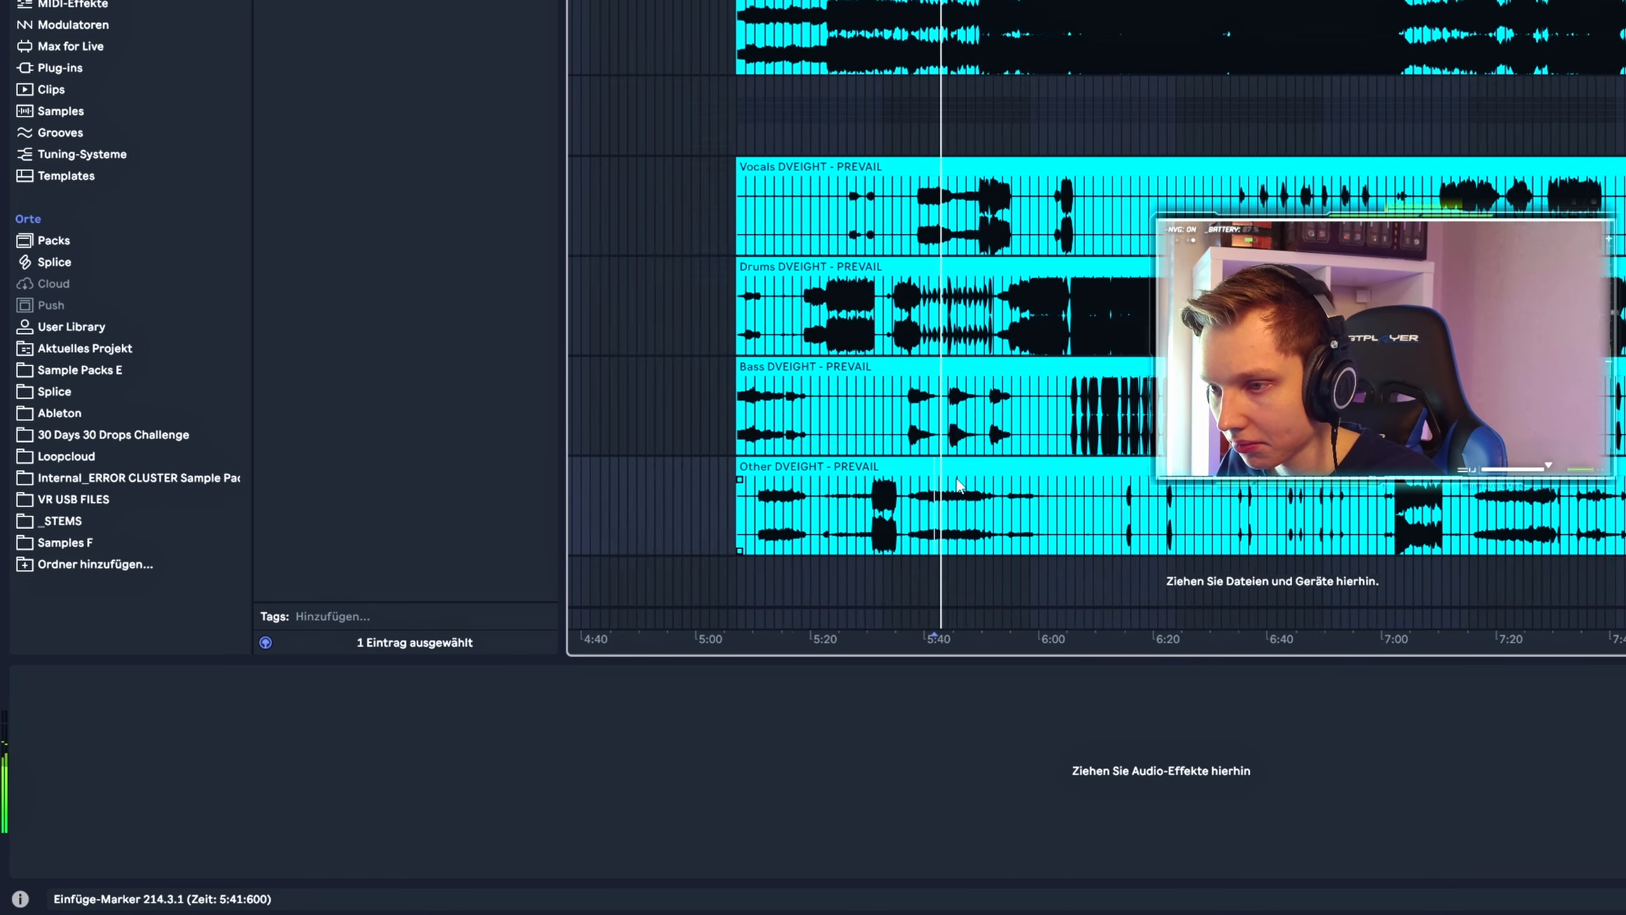